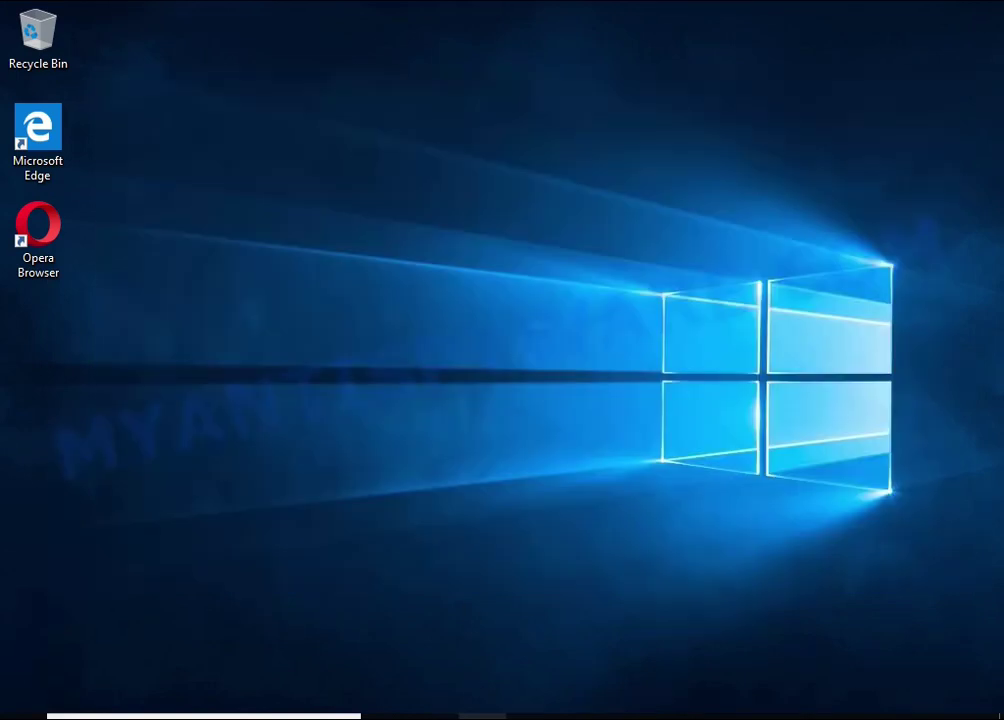
Open the Documents folder and try to open the encrypted files [MS-DOC]-191119.docx.tuow and [MS-OGRAPH].pdf.tuow.
{"action": "key", "text": "super+e"}
{"action": "double_click", "coordinate": [388, 283]}
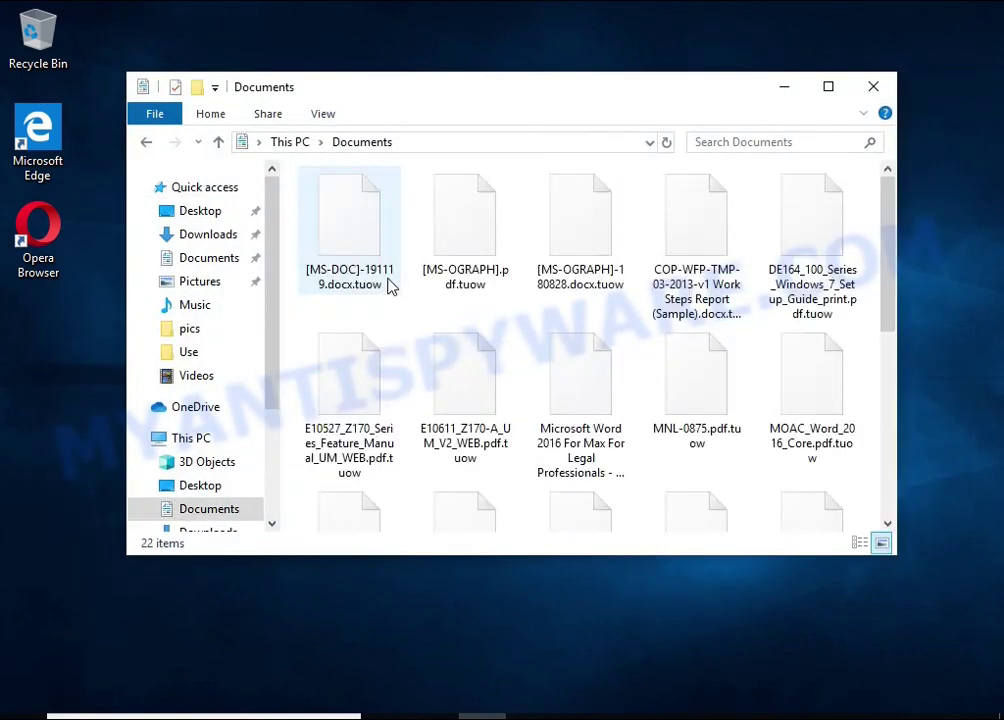
{"action": "double_click", "coordinate": [372, 283]}
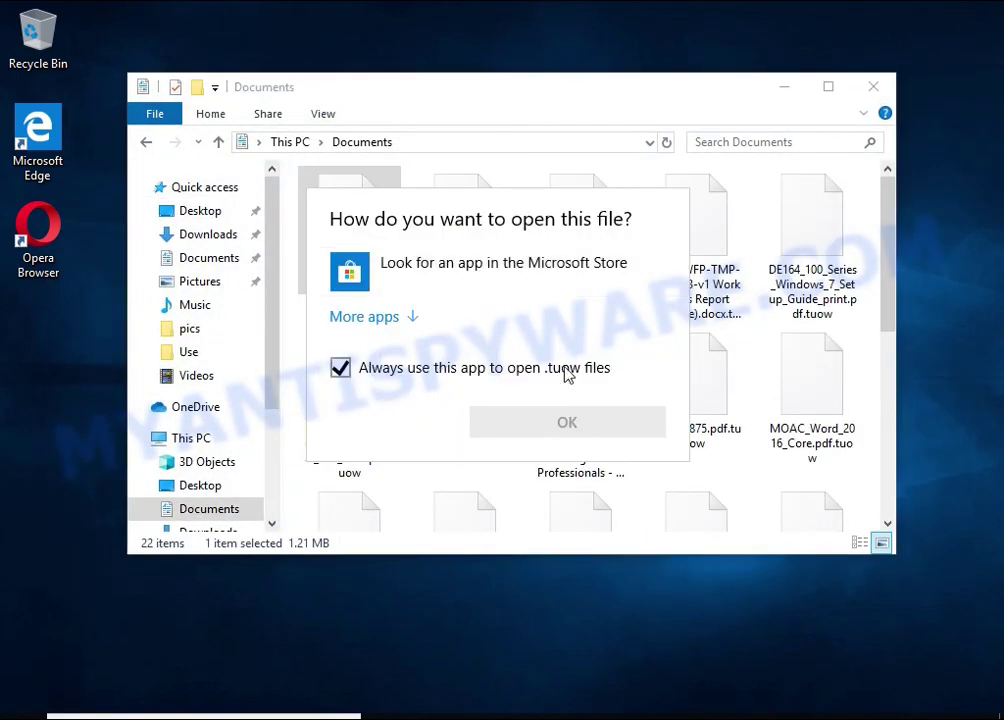
{"action": "key", "text": "Escape"}
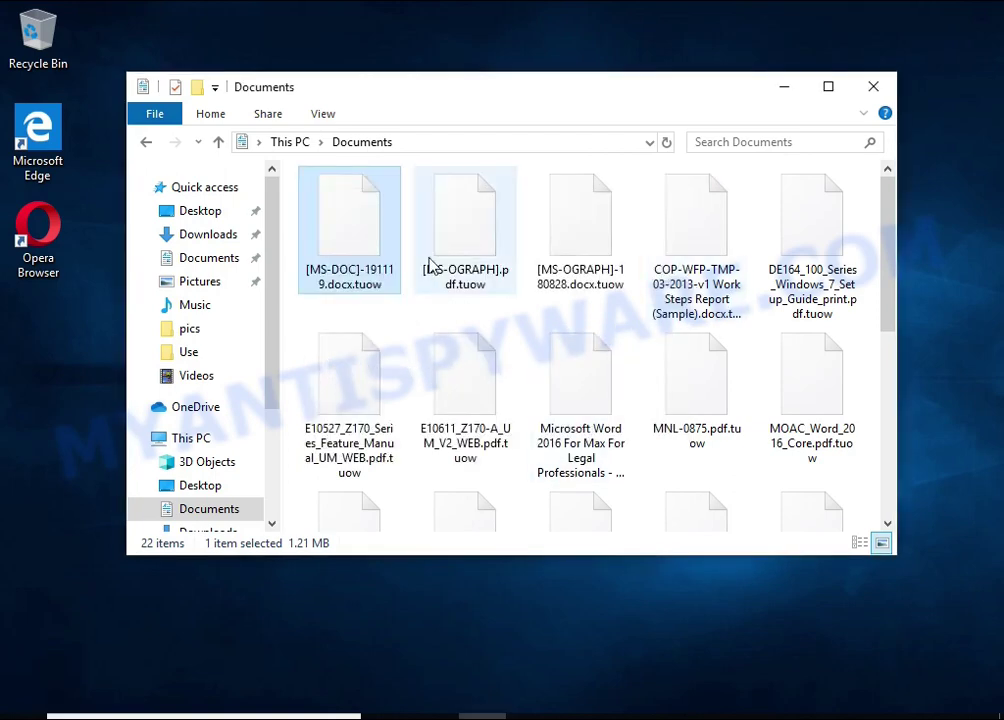
{"action": "double_click", "coordinate": [432, 210]}
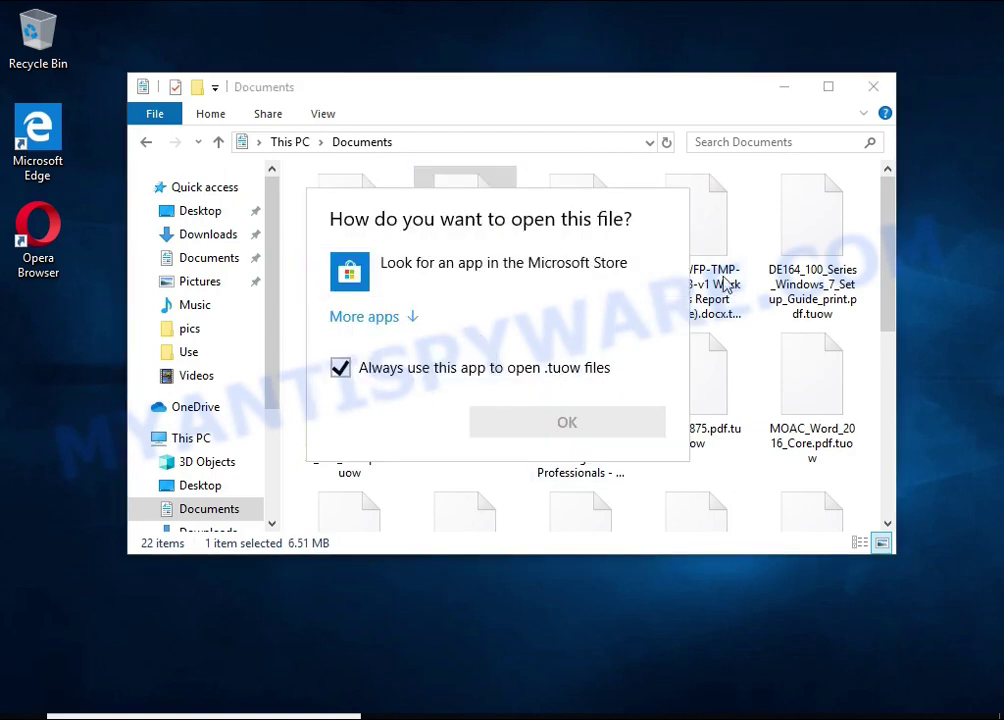
{"action": "key", "text": "Escape"}
Rename [MS-DOC]-191119.docx.tuow as [MS-DOC]-191119.docx, accepting the extension change.
{"action": "left_click", "coordinate": [331, 203]}
{"action": "right_click", "coordinate": [331, 203]}
{"action": "left_click", "coordinate": [372, 430]}
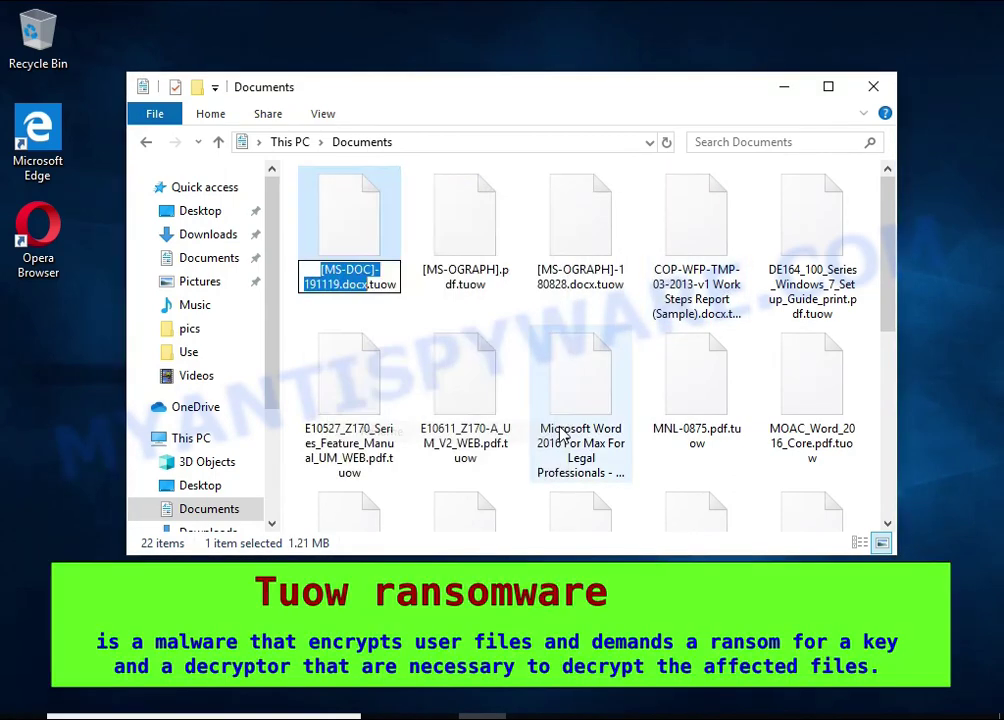
{"action": "key", "text": "End"}
{"action": "key", "text": "BackSpace"}
{"action": "key", "text": "BackSpace"}
{"action": "key", "text": "BackSpace"}
{"action": "key", "text": "BackSpace"}
{"action": "key", "text": "BackSpace"}
{"action": "key", "text": "Return"}
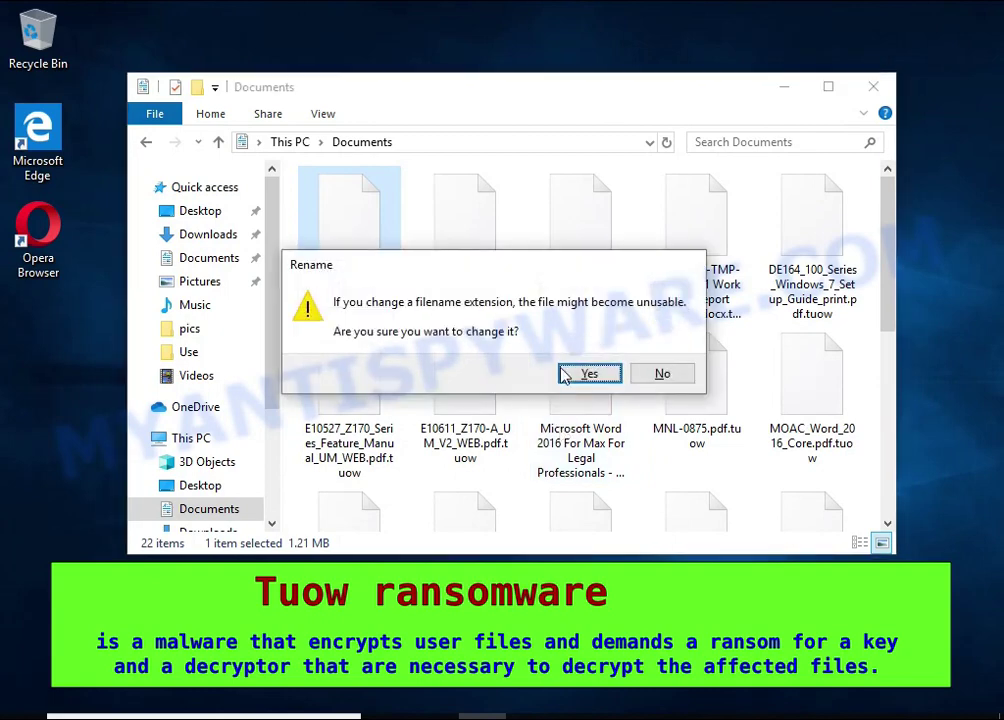
{"action": "left_click", "coordinate": [587, 374]}
Try to open [MS-DOC]-191119.docx in LibreOffice with the file repair option, and dismiss the result message.
{"action": "double_click", "coordinate": [355, 200]}
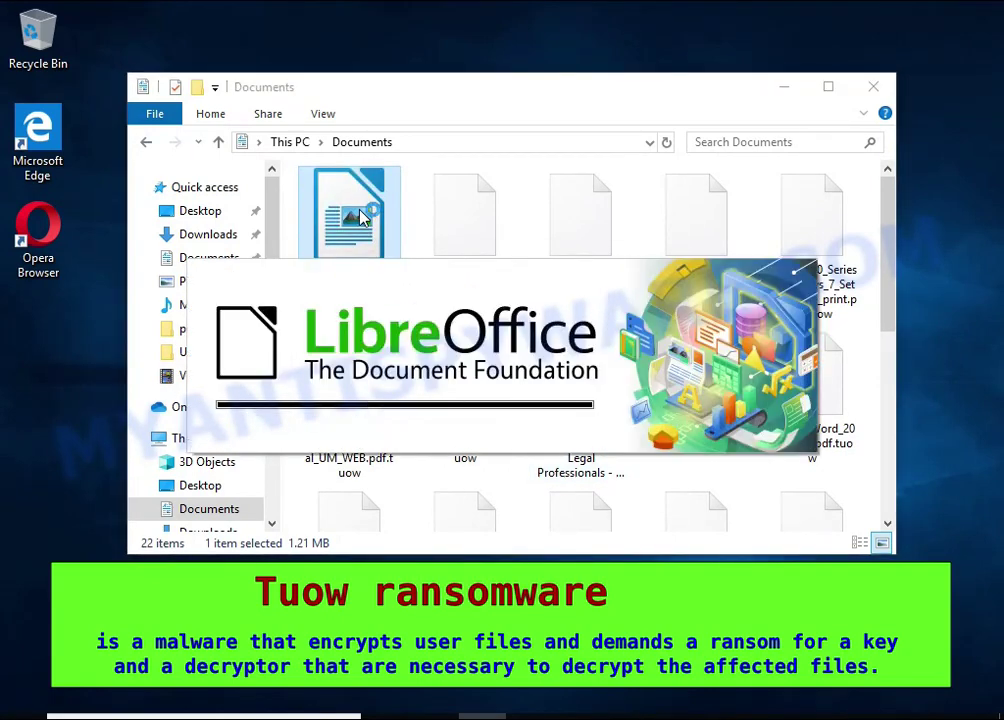
{"action": "double_click", "coordinate": [530, 262]}
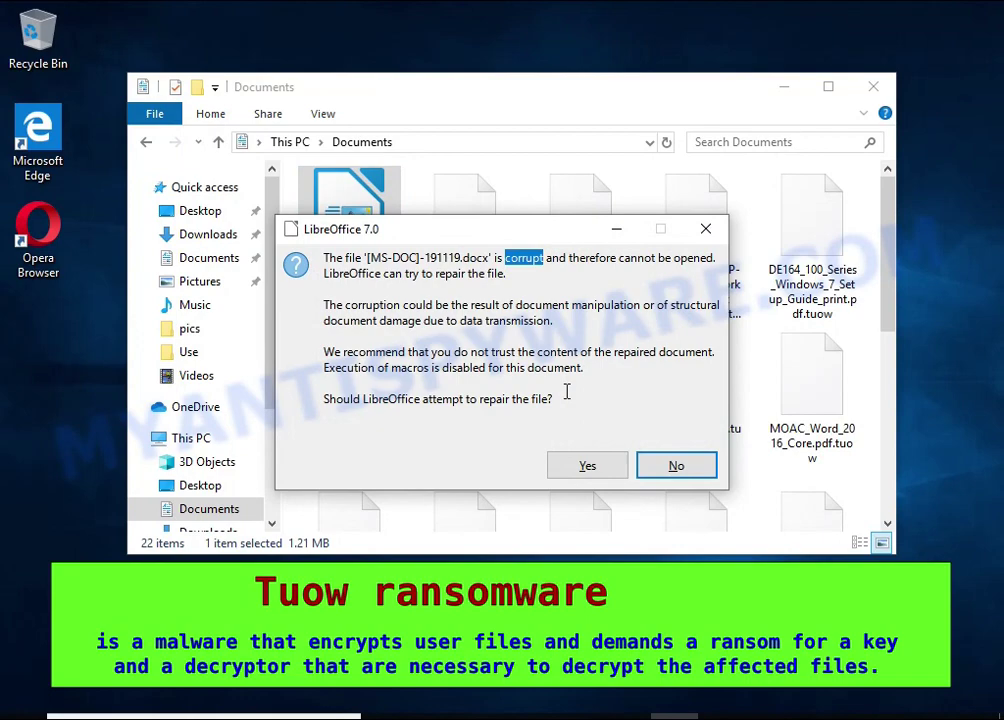
{"action": "left_click", "coordinate": [586, 466]}
{"action": "left_click_drag", "start_coordinate": [488, 328], "coordinate": [587, 414]}
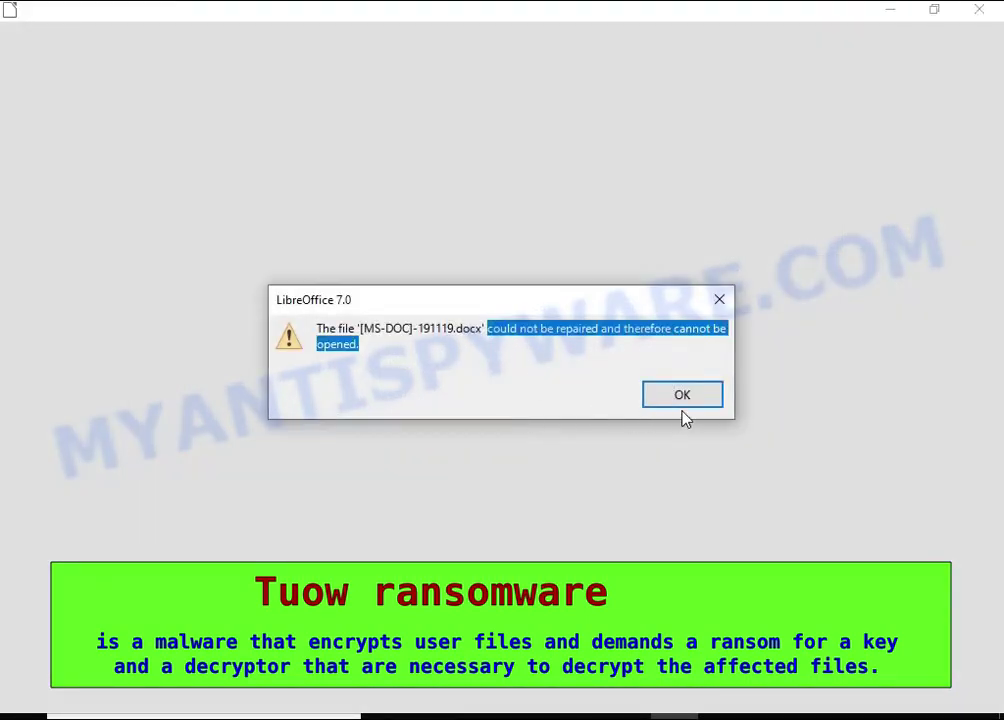
{"action": "left_click", "coordinate": [682, 402]}
Remove the .tuow extension from [MS-OGRAPH].pdf.tuow so that the file is named [MS-OGRAPH].pdf.
{"action": "left_click", "coordinate": [455, 197]}
{"action": "right_click", "coordinate": [457, 208]}
{"action": "left_click", "coordinate": [567, 427]}
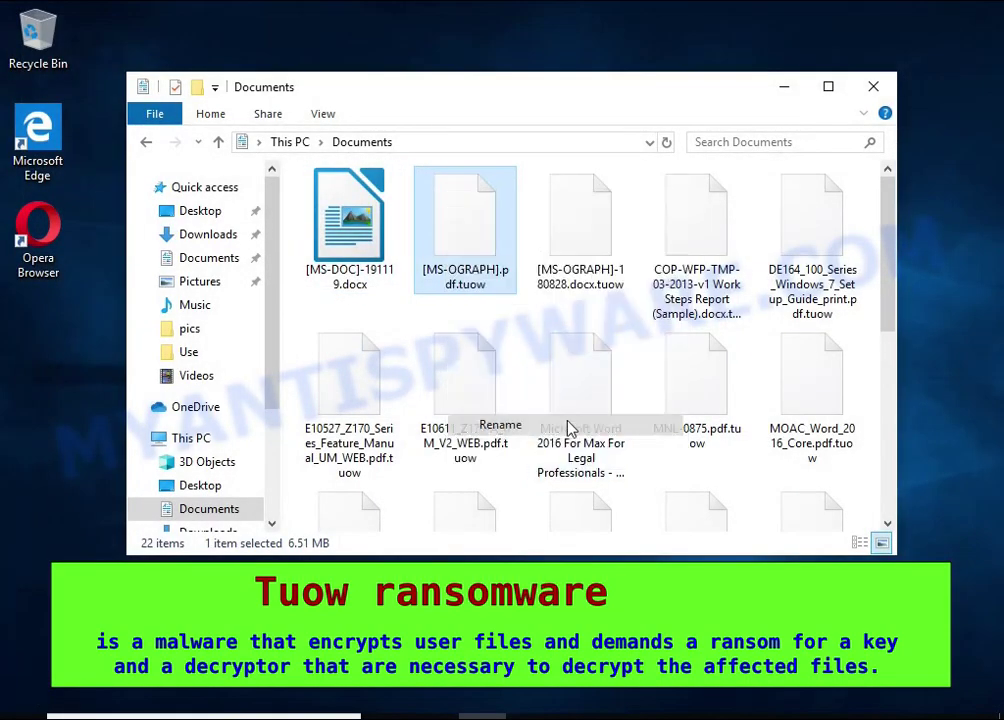
{"action": "key", "text": "End"}
{"action": "key", "text": "BackSpace"}
{"action": "key", "text": "BackSpace"}
{"action": "key", "text": "BackSpace"}
{"action": "key", "text": "BackSpace"}
{"action": "key", "text": "BackSpace"}
{"action": "key", "text": "Return"}
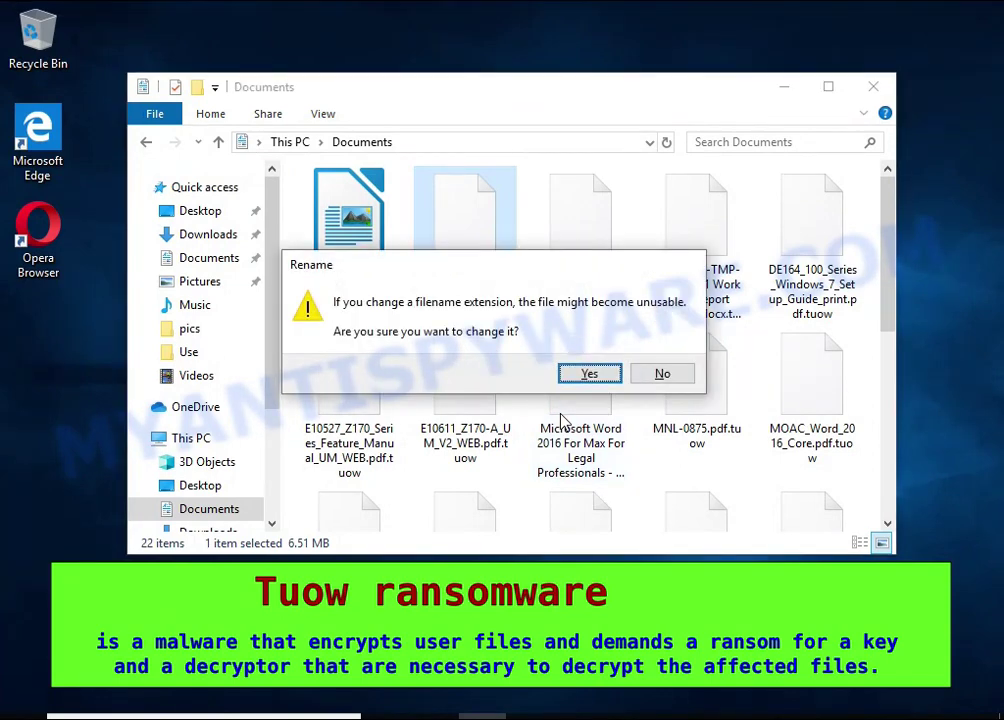
{"action": "left_click", "coordinate": [589, 373]}
Try to open [MS-OGRAPH].pdf to check its content, and close the viewer.
{"action": "double_click", "coordinate": [461, 235]}
{"action": "key", "text": "Escape"}
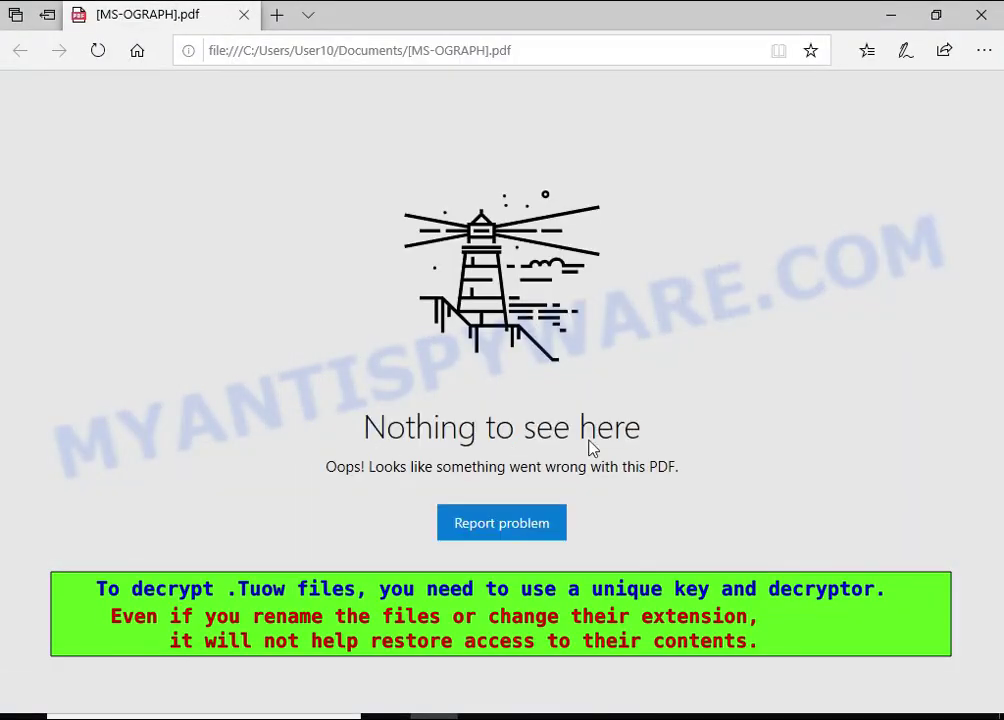
{"action": "key", "text": "alt+F4"}
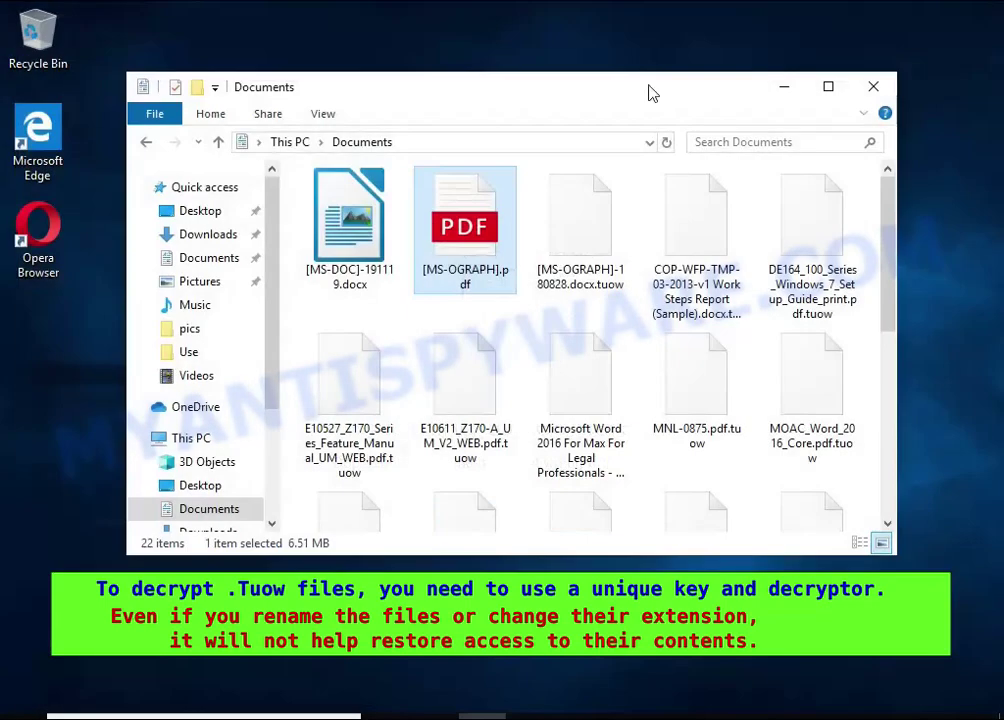
In the Pictures folder, try to open Chrysanthemum.jpg.tuow, and rename Desert.jpg.tuow as Desert.jpg.
{"action": "left_click", "coordinate": [197, 283]}
{"action": "double_click", "coordinate": [549, 271]}
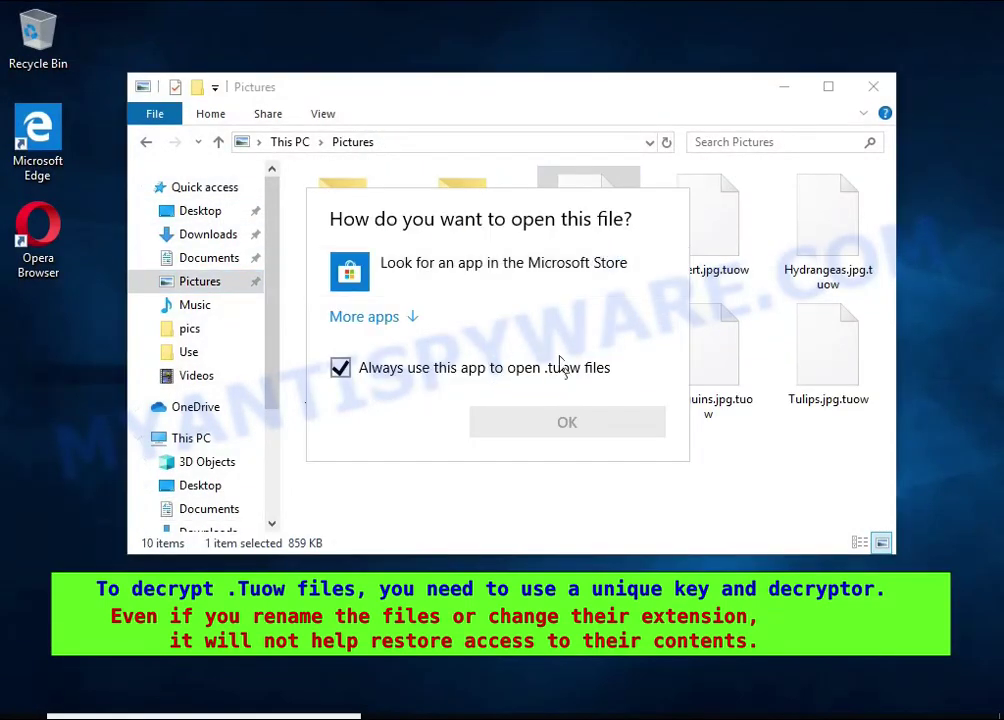
{"action": "right_click", "coordinate": [705, 214]}
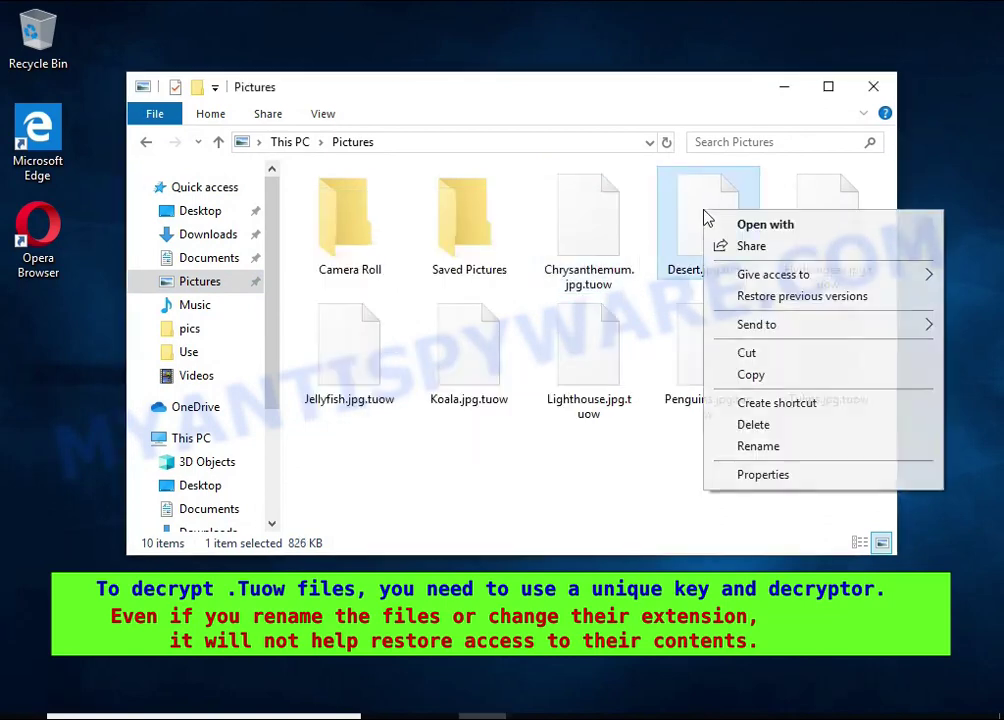
{"action": "left_click", "coordinate": [759, 446]}
{"action": "key", "text": "End"}
{"action": "key", "text": "BackSpace"}
{"action": "key", "text": "BackSpace"}
{"action": "key", "text": "BackSpace"}
{"action": "key", "text": "BackSpace"}
{"action": "key", "text": "BackSpace"}
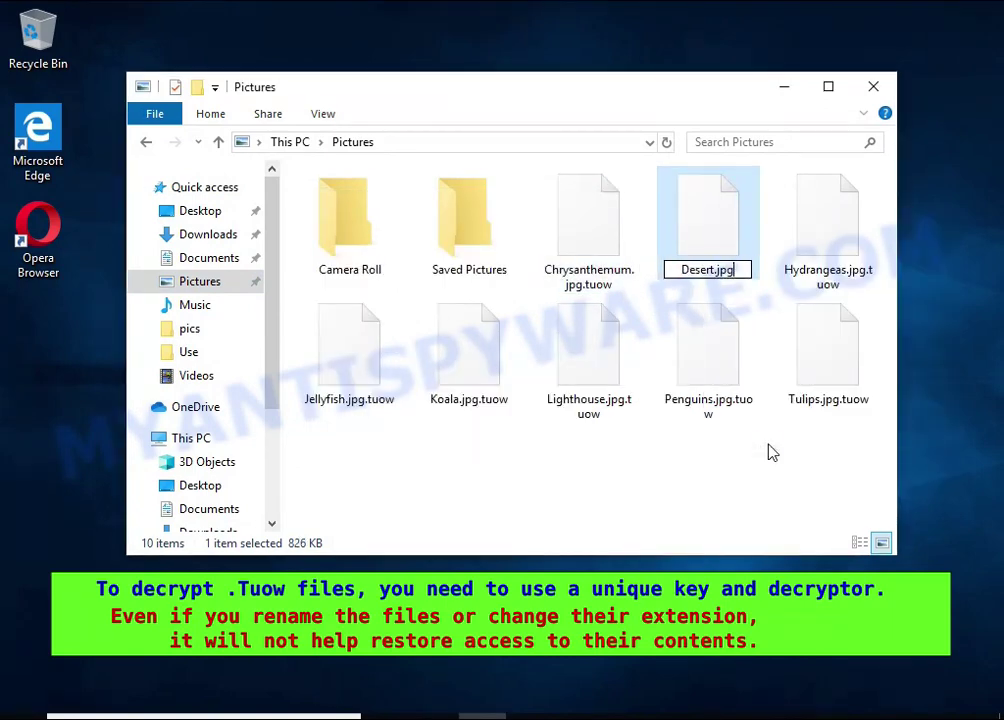
{"action": "key", "text": "Return"}
{"action": "left_click", "coordinate": [589, 373]}
Try to view Desert.jpg with Photos, and close the viewer.
{"action": "double_click", "coordinate": [708, 220]}
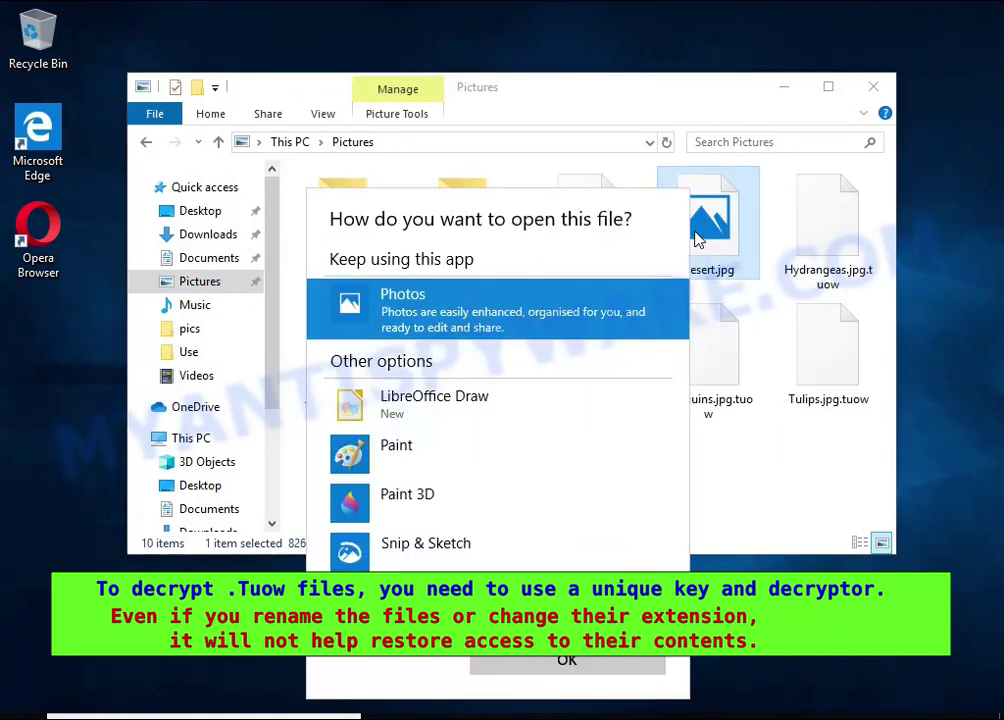
{"action": "left_click", "coordinate": [552, 296]}
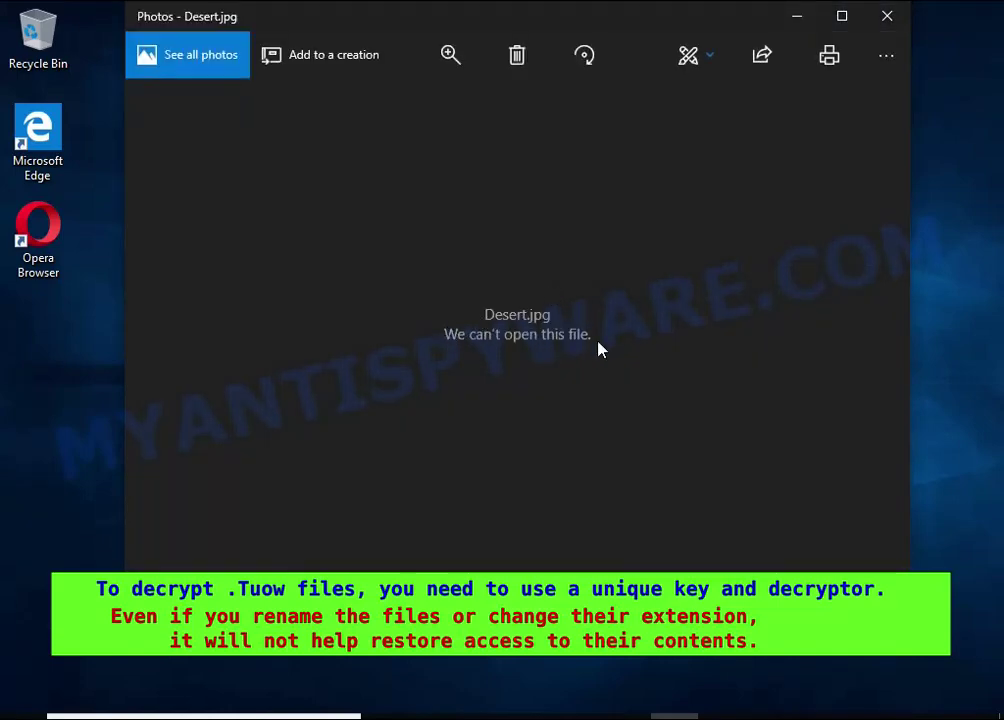
{"action": "left_click", "coordinate": [888, 18]}
Open the ransom note _readme.txt from the C:\Users\User10 folder.
{"action": "left_click", "coordinate": [190, 438]}
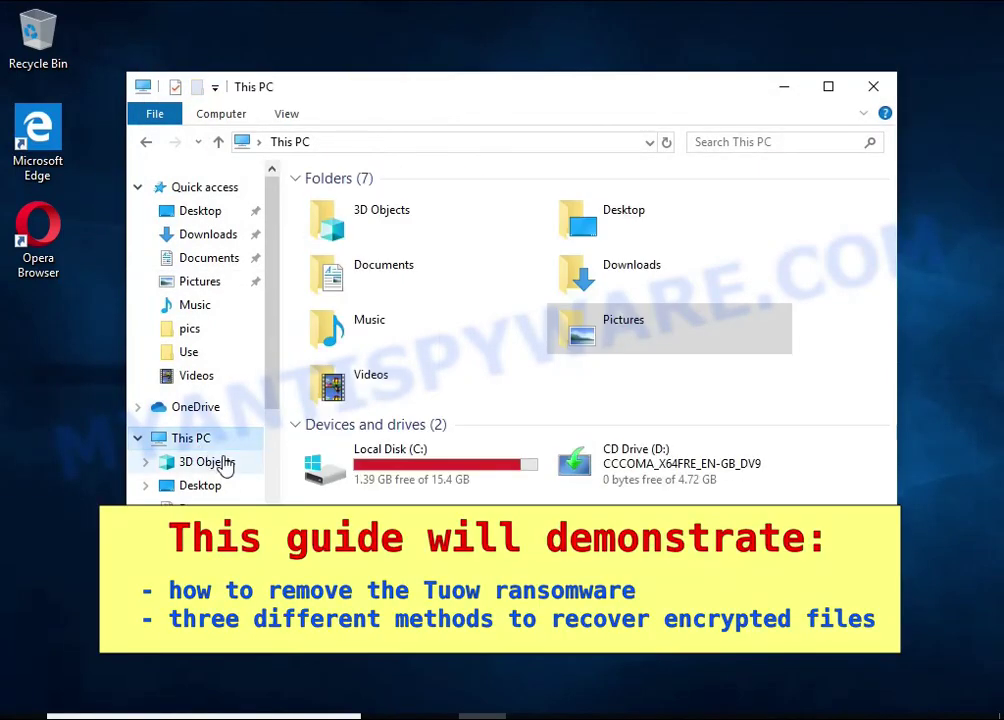
{"action": "double_click", "coordinate": [370, 450]}
{"action": "double_click", "coordinate": [331, 305]}
{"action": "double_click", "coordinate": [351, 218]}
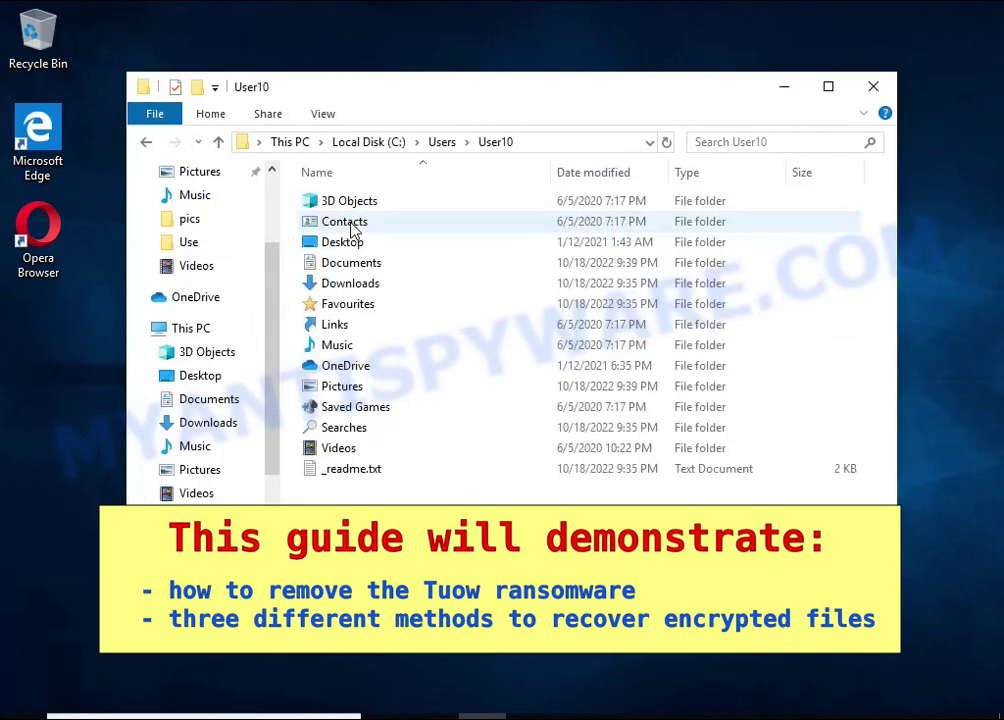
{"action": "left_click", "coordinate": [375, 476]}
{"action": "double_click", "coordinate": [490, 476]}
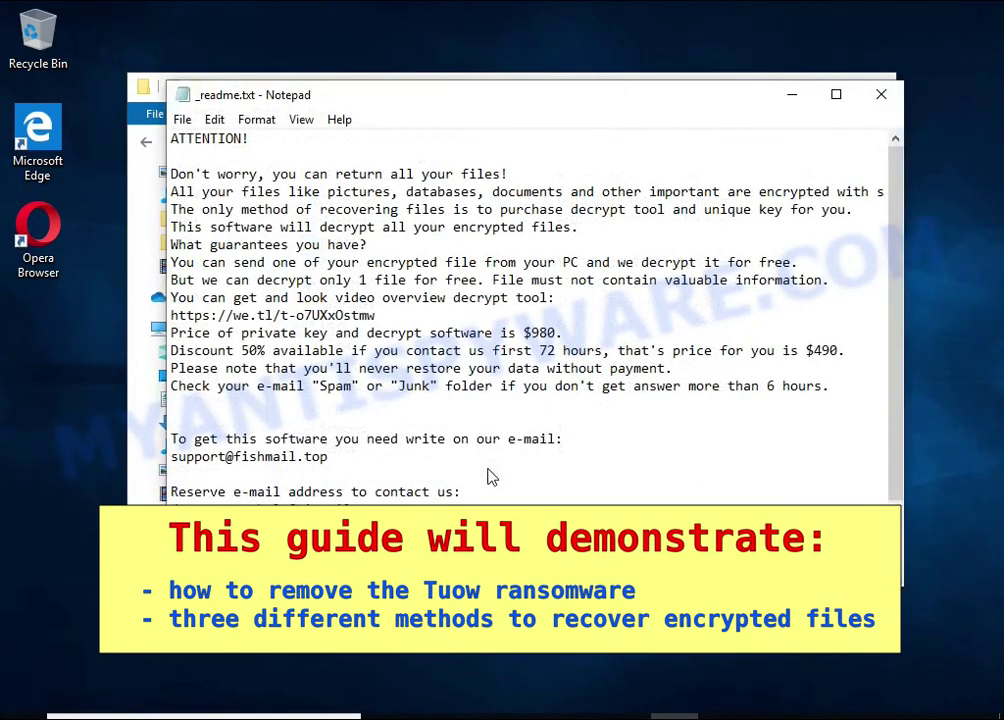
Examine the line of the ransom note about encrypted pictures, databases and documents, and close the note.
{"action": "left_click_drag", "start_coordinate": [169, 191], "coordinate": [830, 191]}
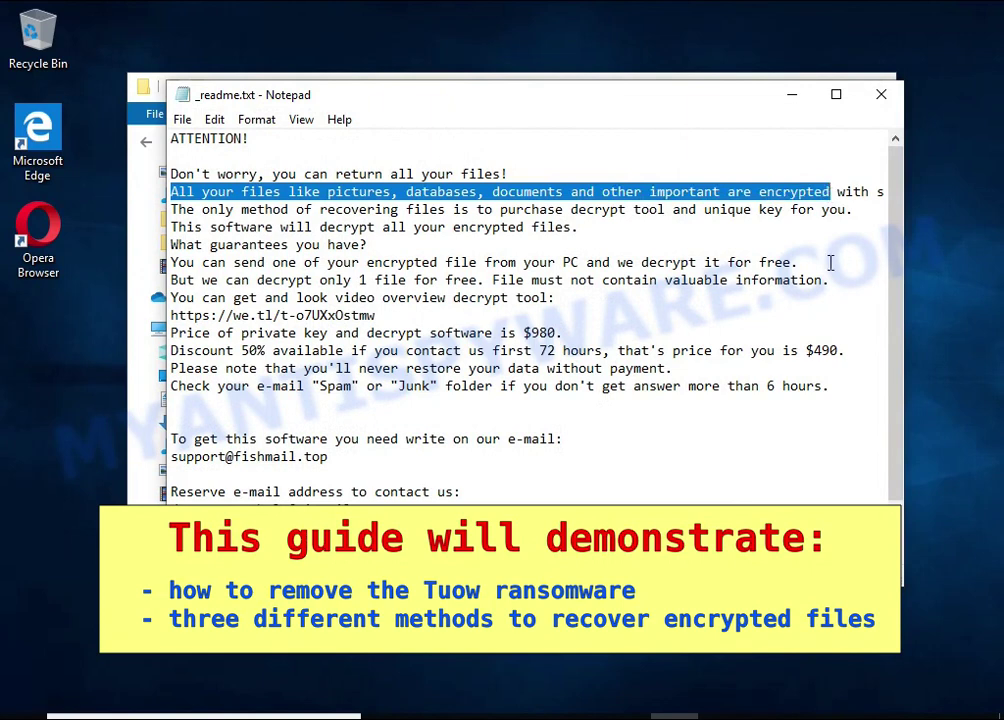
{"action": "left_click", "coordinate": [813, 188]}
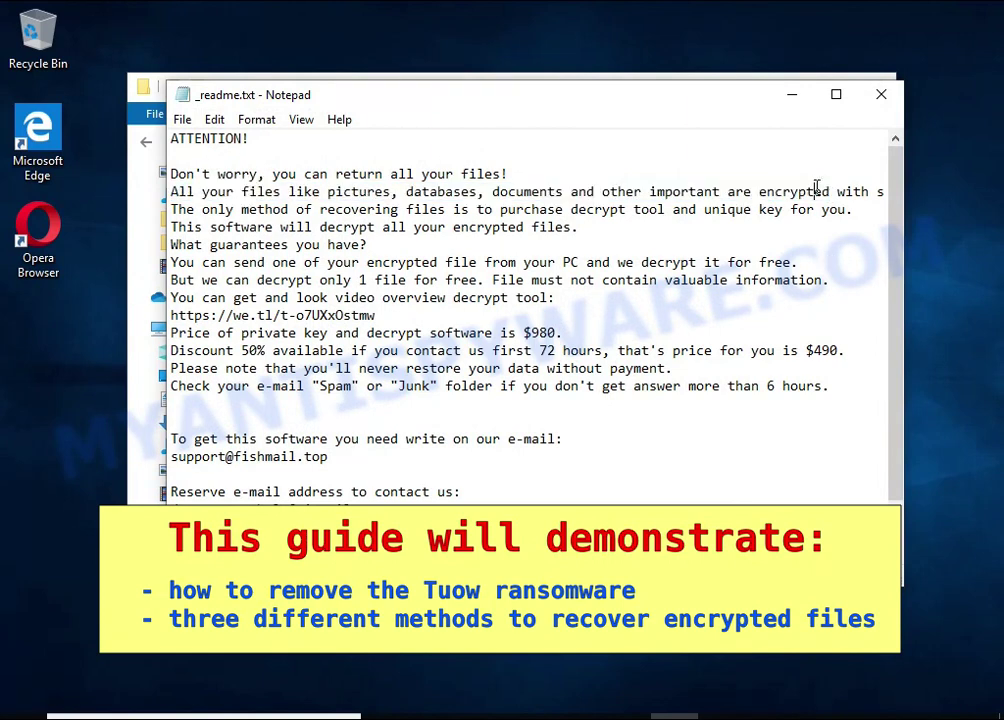
{"action": "double_click", "coordinate": [816, 188]}
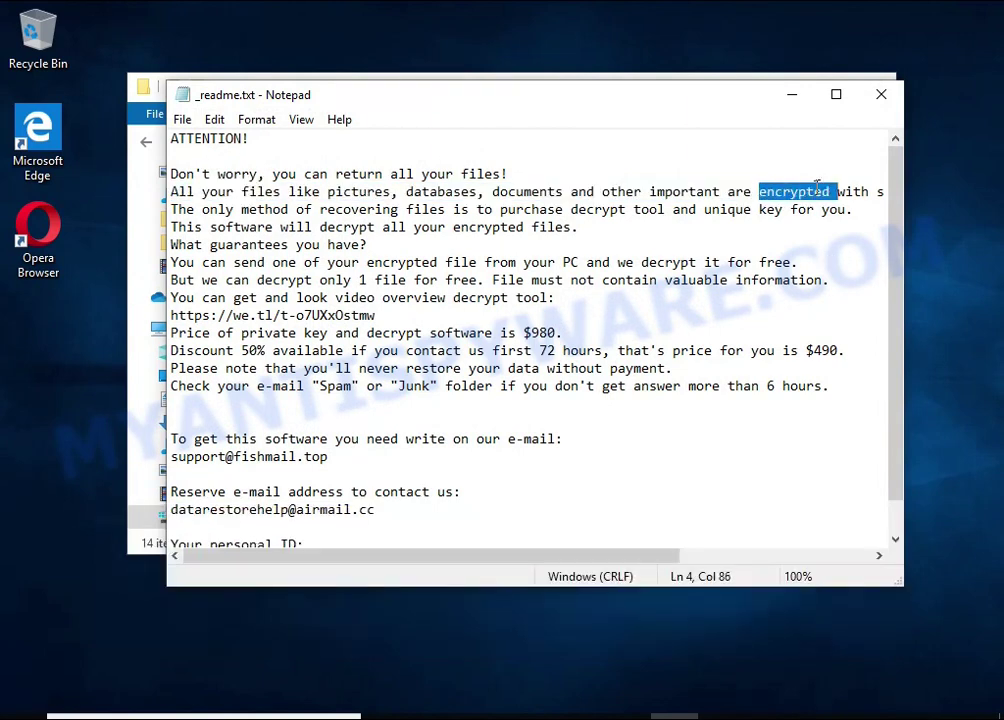
{"action": "left_click", "coordinate": [880, 95]}
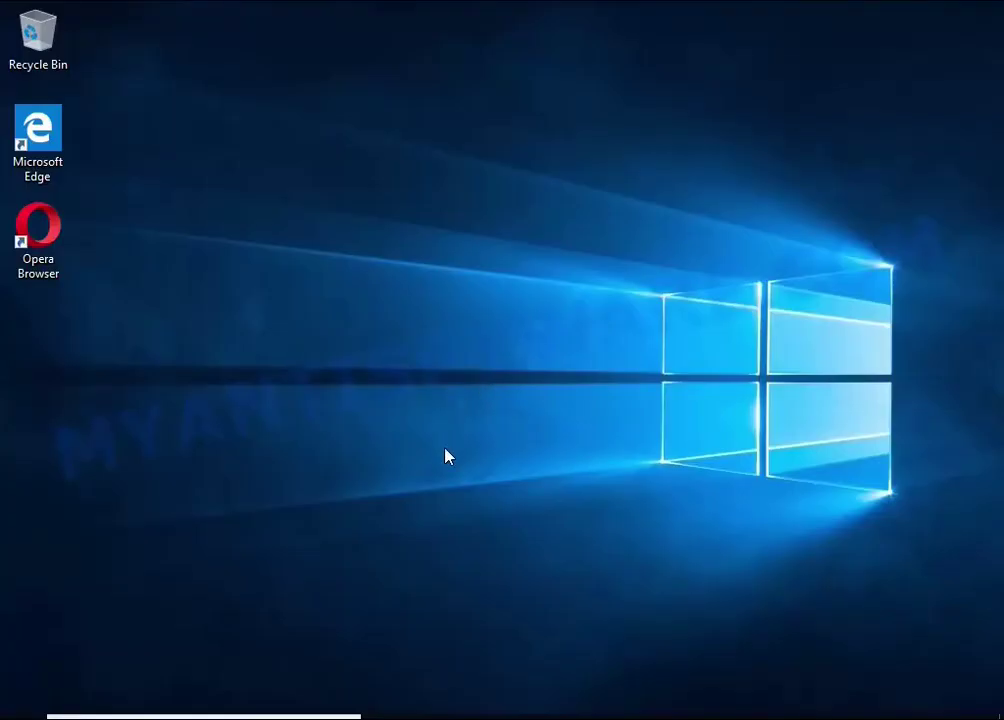
Open Task Manager and end the suspicious background process DB07.exe (32 bit).
{"action": "key", "text": "ctrl+alt+Delete"}
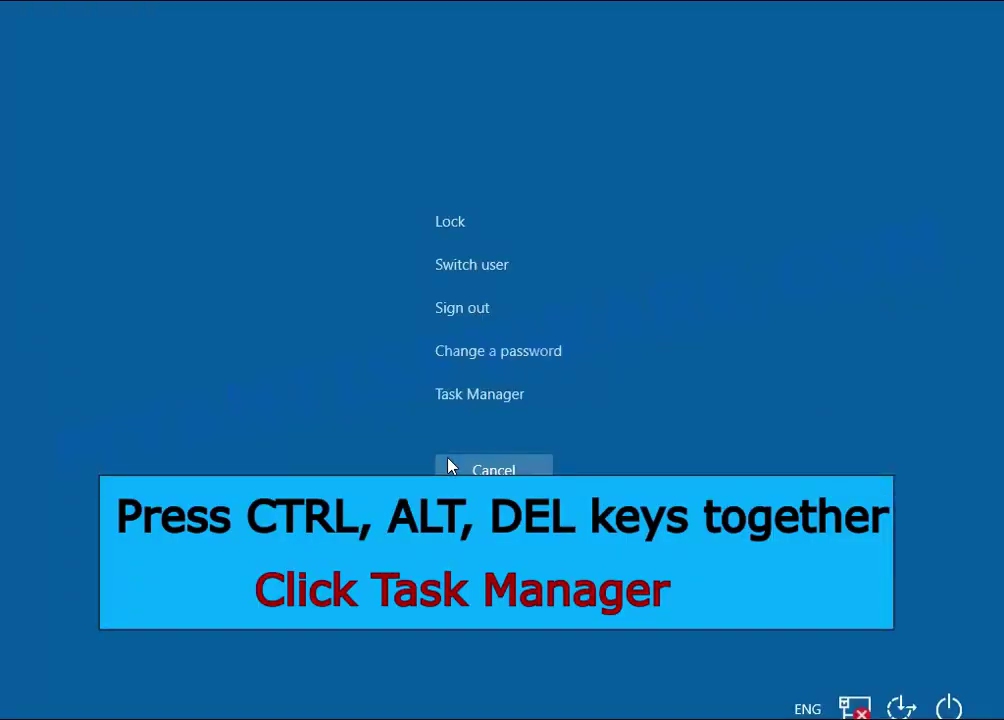
{"action": "left_click", "coordinate": [513, 406]}
{"action": "scroll", "coordinate": [370, 372], "scroll_direction": "down", "scroll_amount": 1}
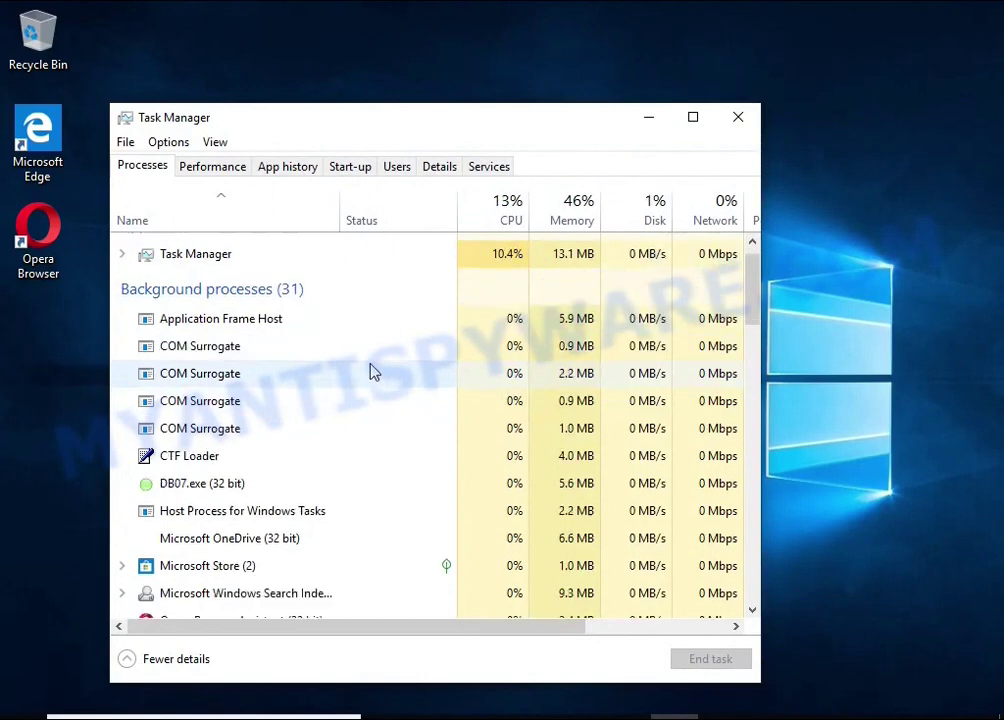
{"action": "scroll", "coordinate": [370, 372], "scroll_direction": "down", "scroll_amount": 1}
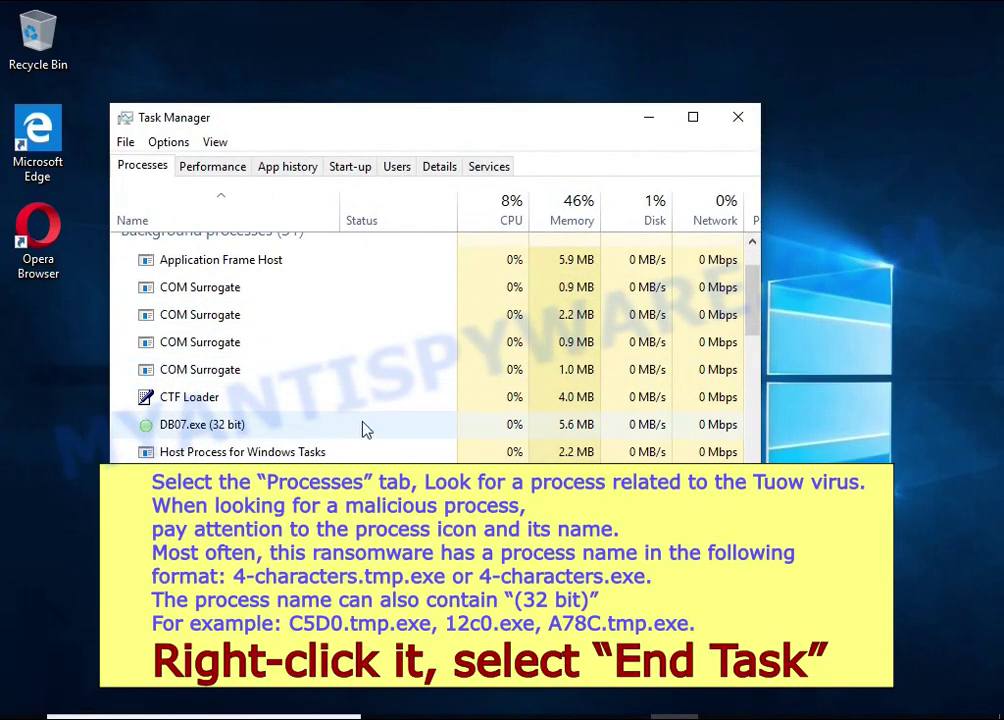
{"action": "left_click", "coordinate": [383, 429]}
{"action": "right_click", "coordinate": [390, 437]}
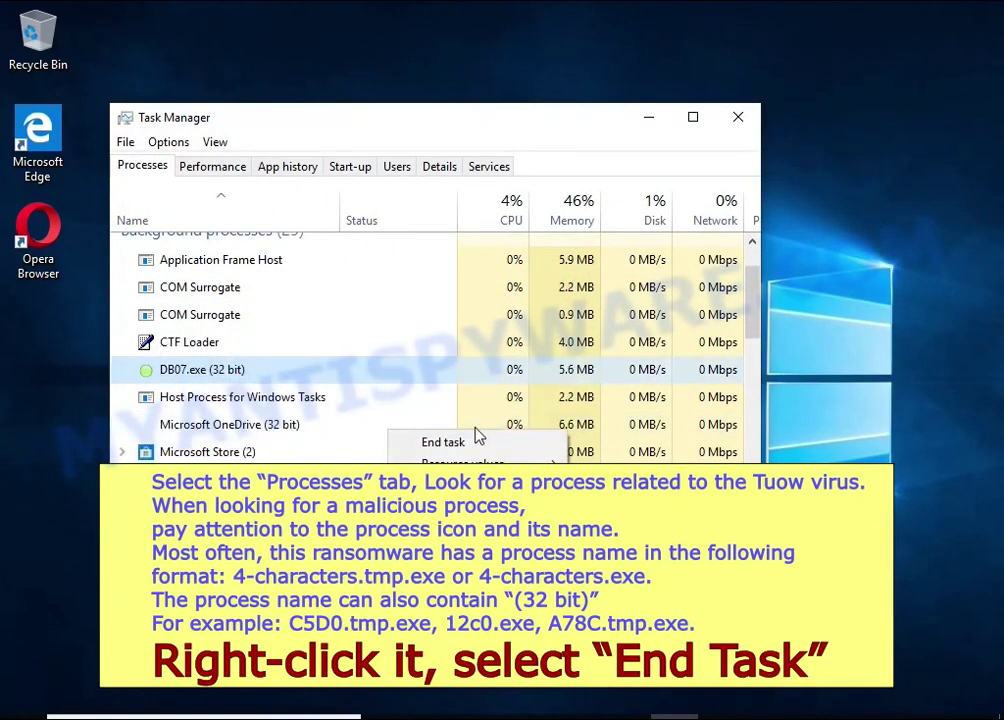
{"action": "left_click", "coordinate": [510, 444]}
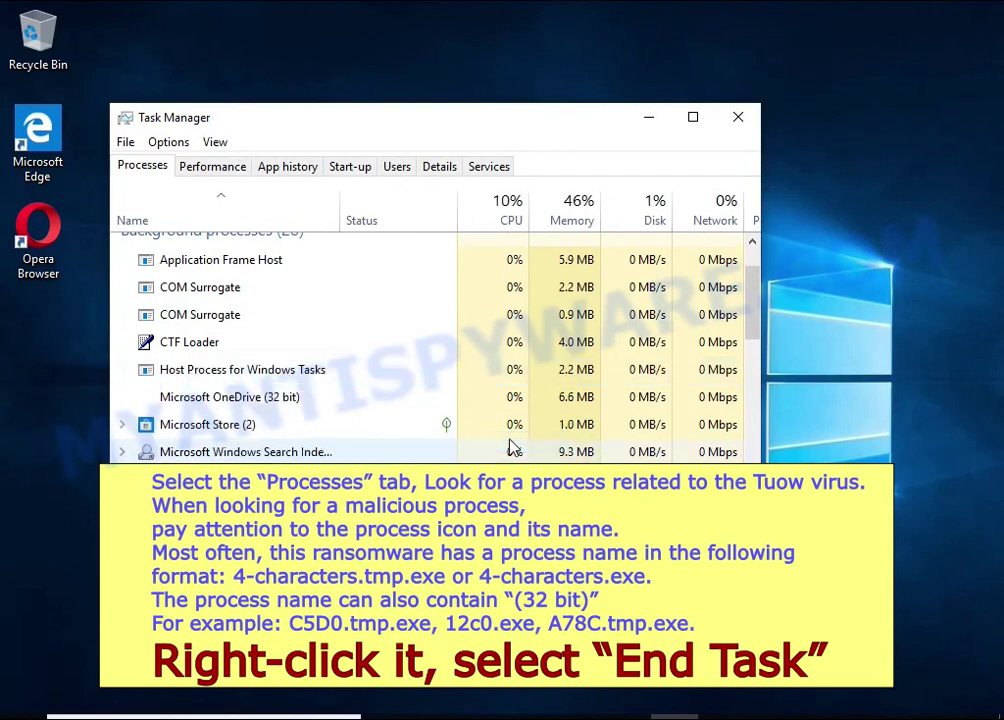
Look through the remaining background and Windows processes for other suspicious entries, and return to the start of the list.
{"action": "scroll", "coordinate": [330, 410], "scroll_direction": "down", "scroll_amount": 2}
{"action": "scroll", "coordinate": [308, 401], "scroll_direction": "down", "scroll_amount": 6}
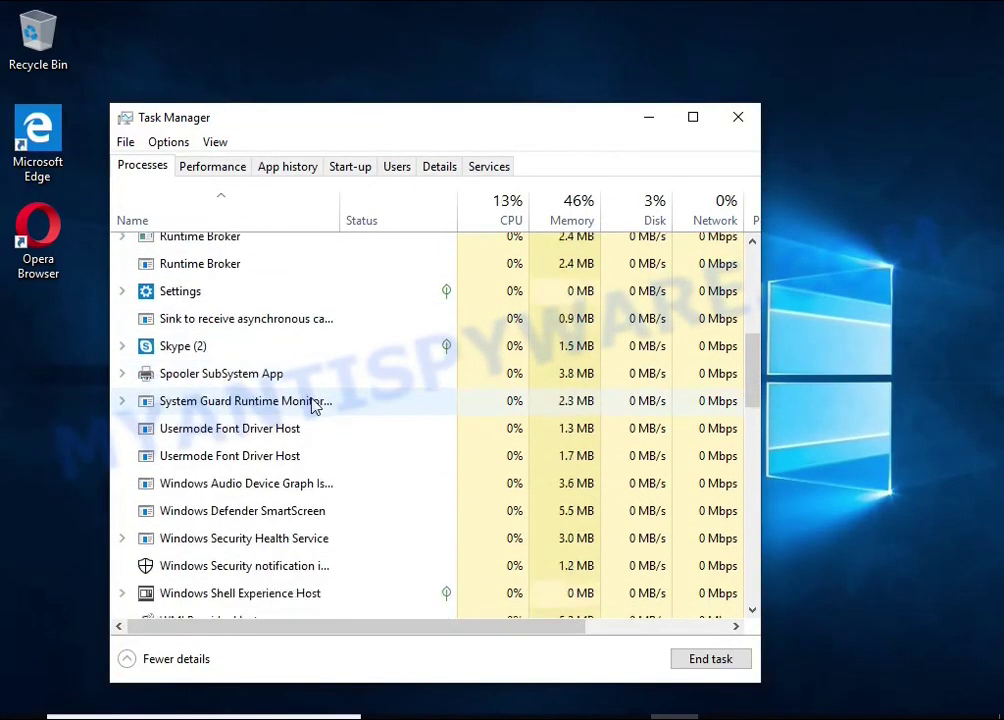
{"action": "scroll", "coordinate": [308, 401], "scroll_direction": "down", "scroll_amount": 10}
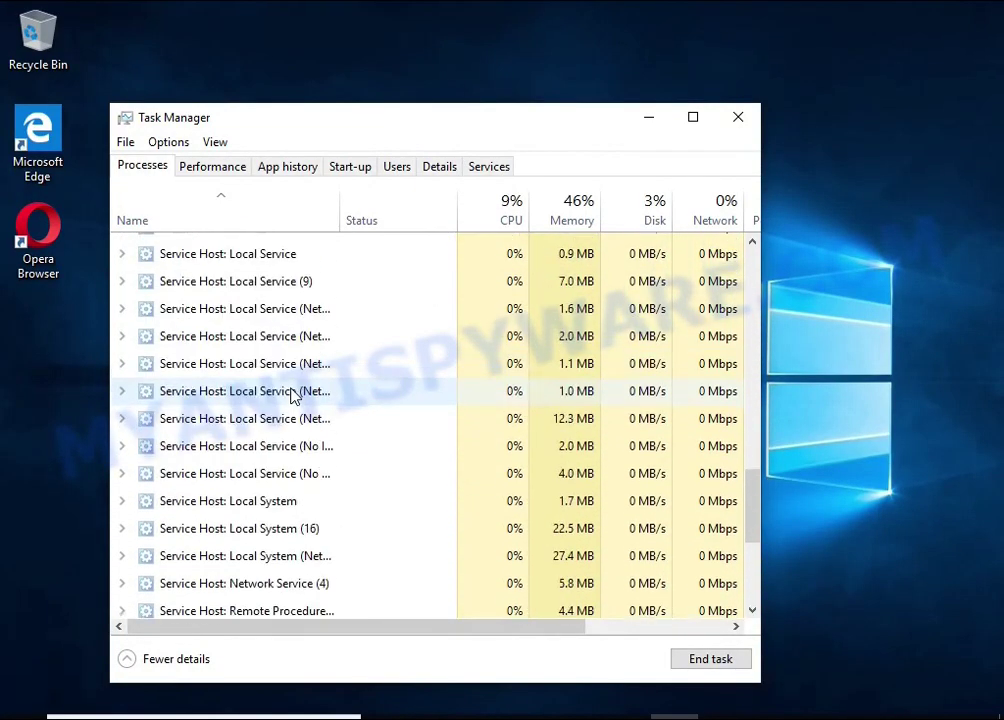
{"action": "scroll", "coordinate": [298, 395], "scroll_direction": "down", "scroll_amount": 1}
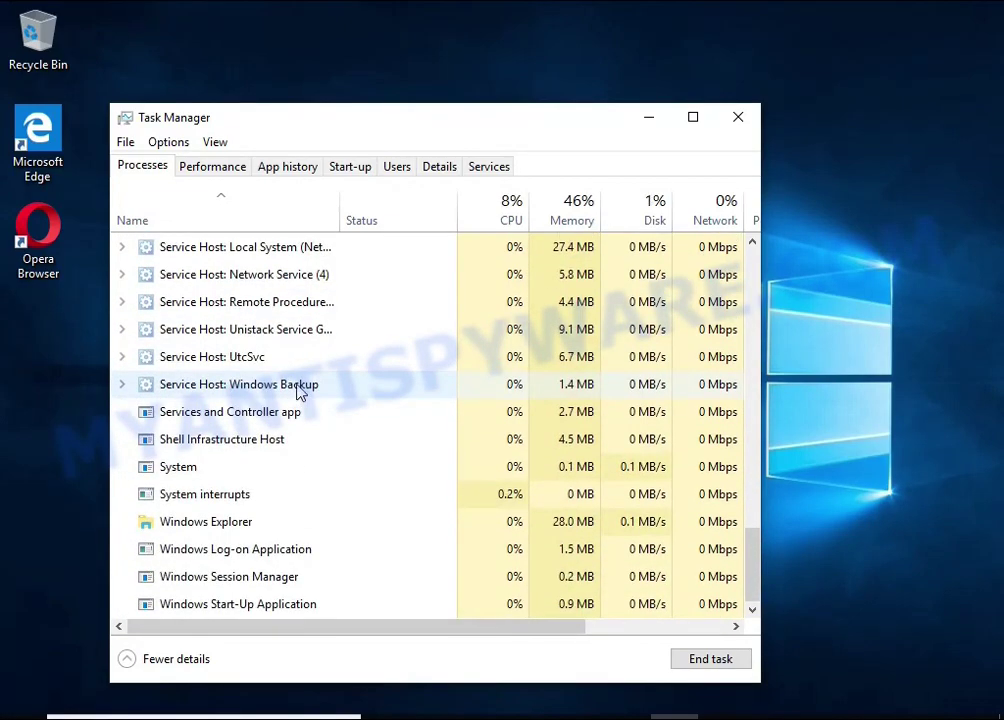
{"action": "scroll", "coordinate": [298, 392], "scroll_direction": "up", "scroll_amount": 8}
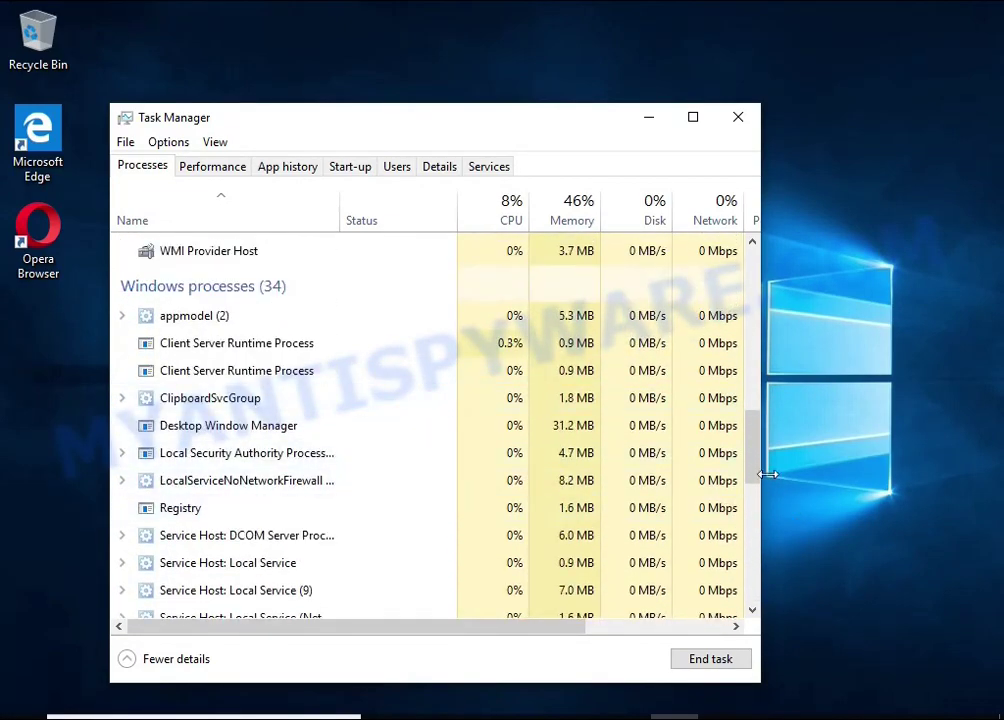
{"action": "left_click_drag", "start_coordinate": [760, 467], "coordinate": [762, 282]}
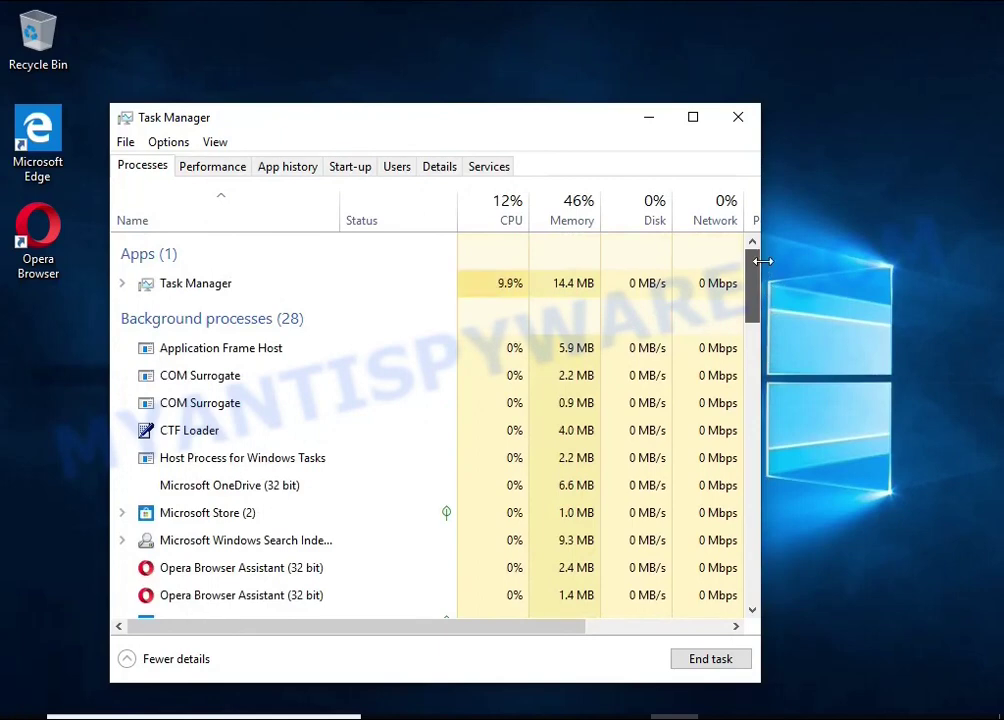
Disable the DB07.exe start-up entry in Task Manager and close Task Manager.
{"action": "left_click", "coordinate": [352, 168]}
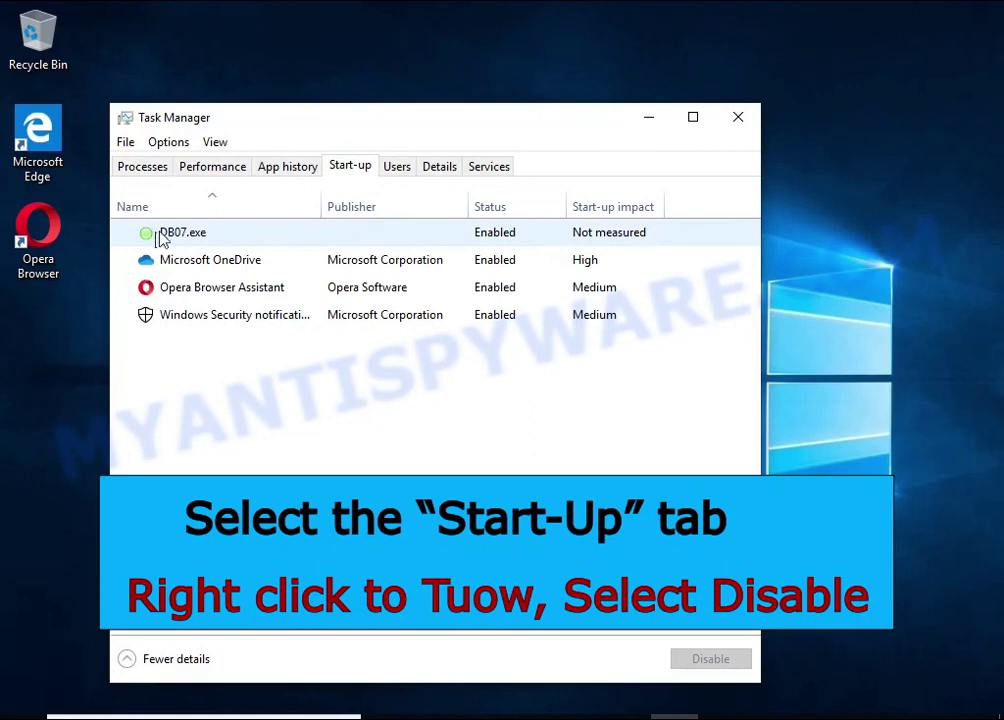
{"action": "right_click", "coordinate": [545, 242]}
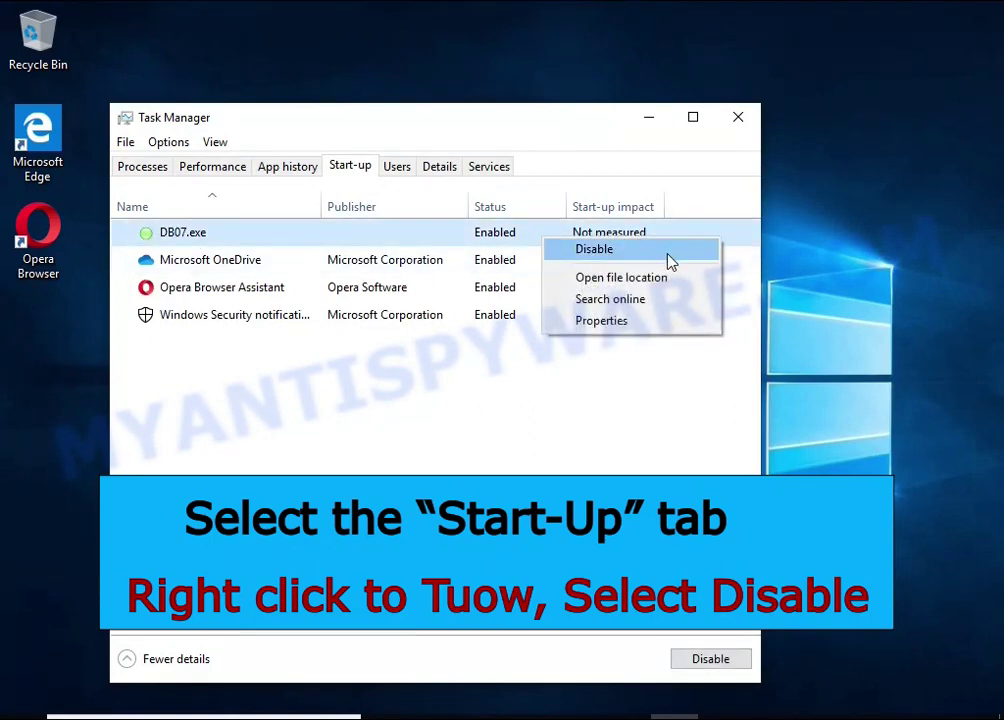
{"action": "left_click", "coordinate": [668, 255]}
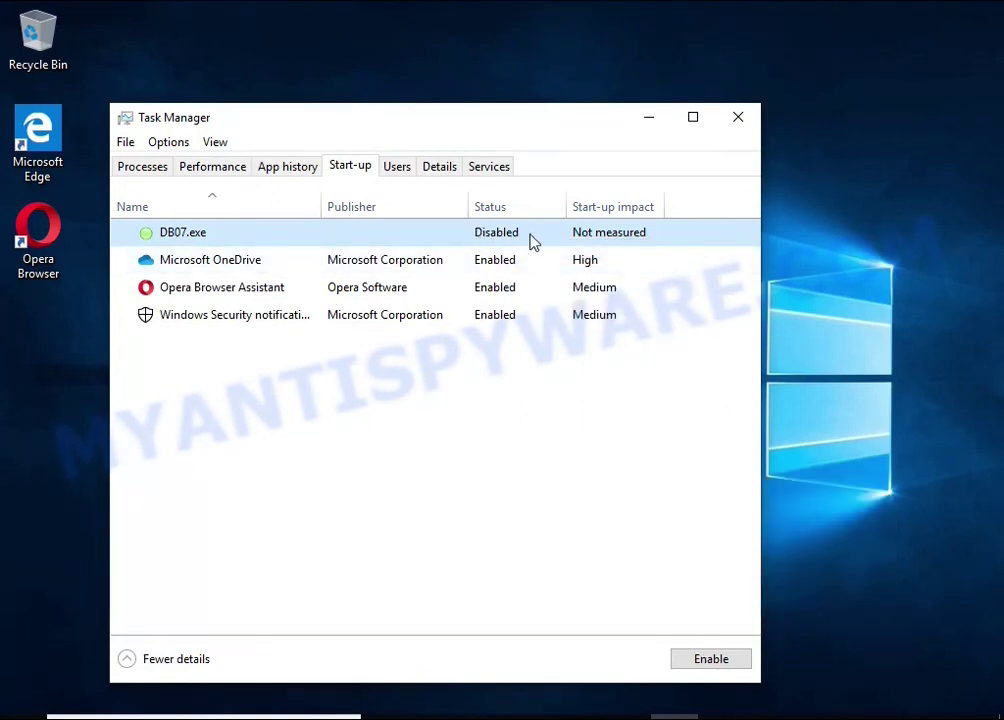
{"action": "left_click", "coordinate": [735, 122]}
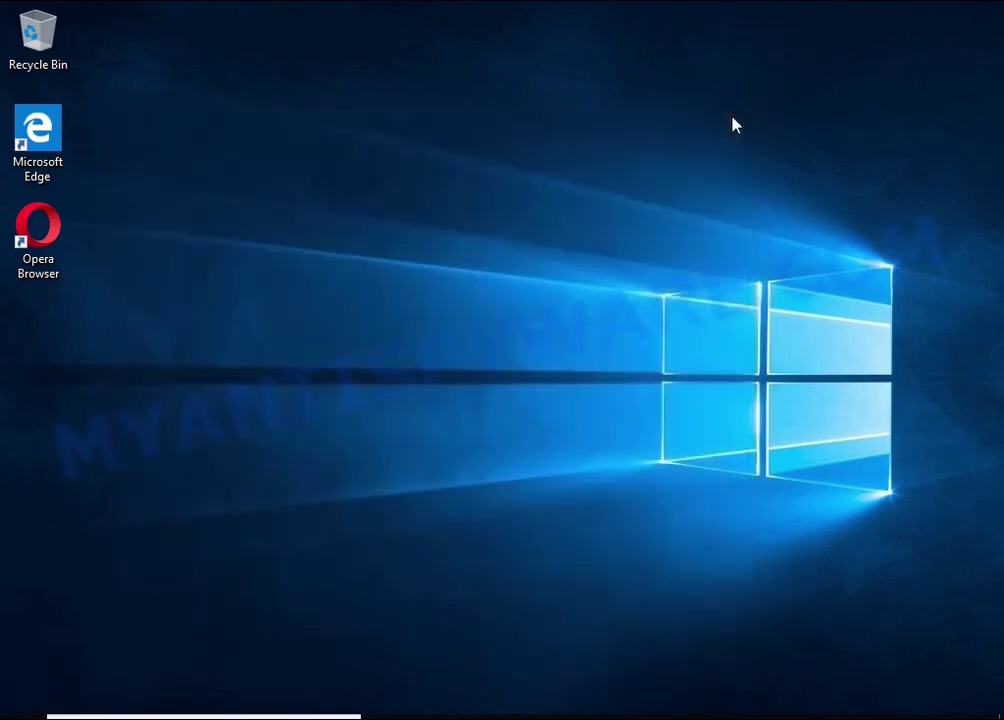
Find Task Scheduler through Windows search, open it, and move its window closer to the middle of the desktop.
{"action": "left_click", "coordinate": [215, 718]}
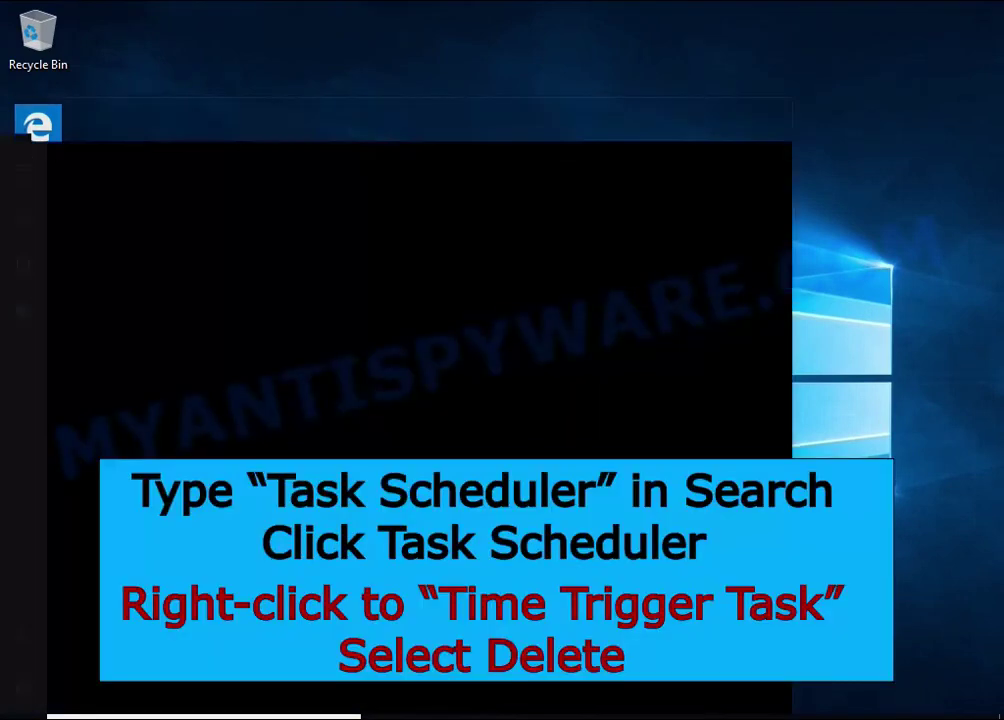
{"action": "type", "text": "task"}
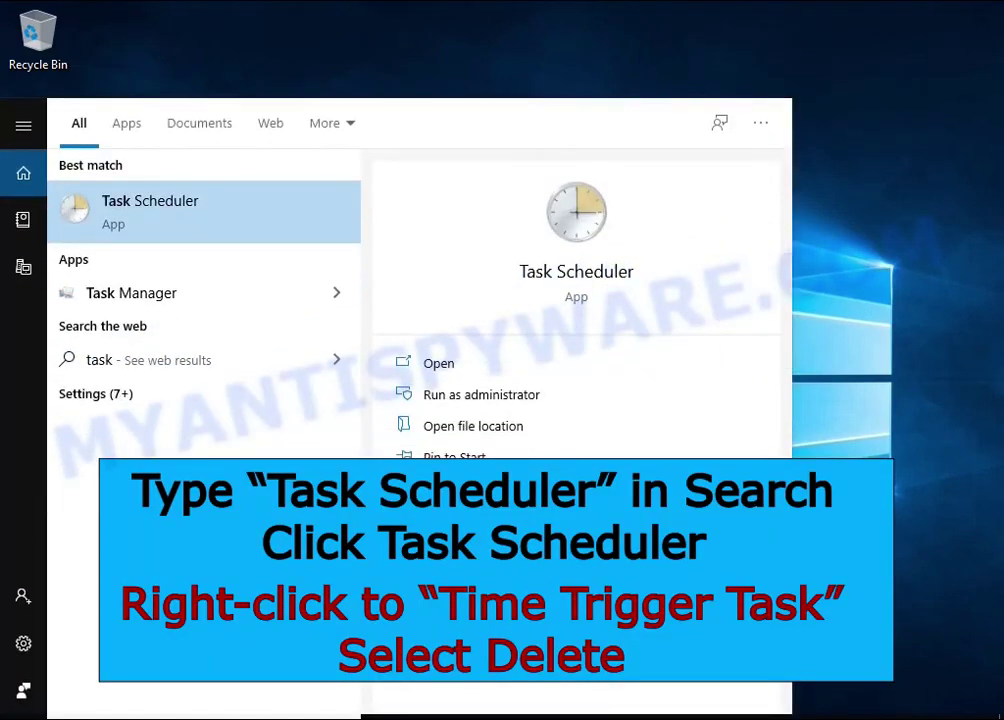
{"action": "type", "text": " she"}
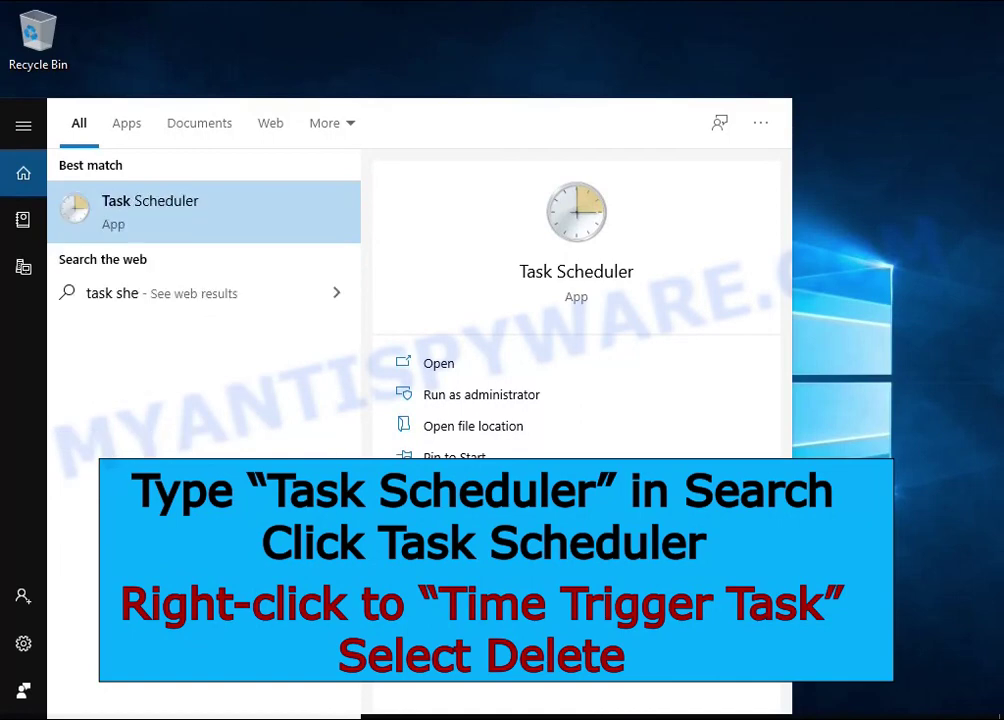
{"action": "left_click", "coordinate": [243, 230]}
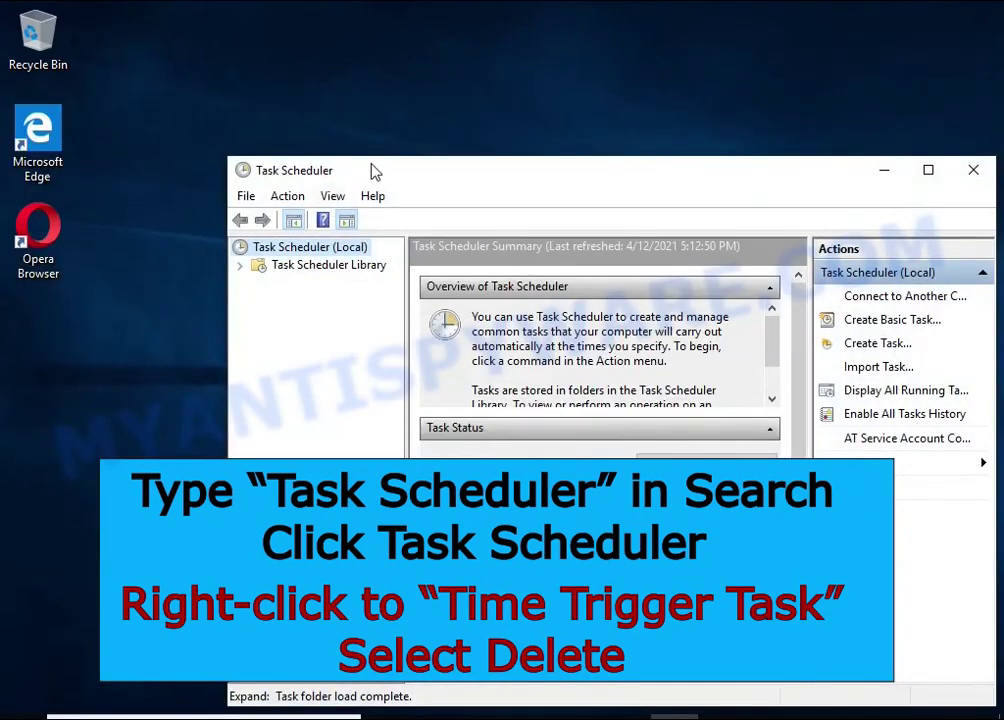
{"action": "left_click_drag", "start_coordinate": [375, 172], "coordinate": [307, 108]}
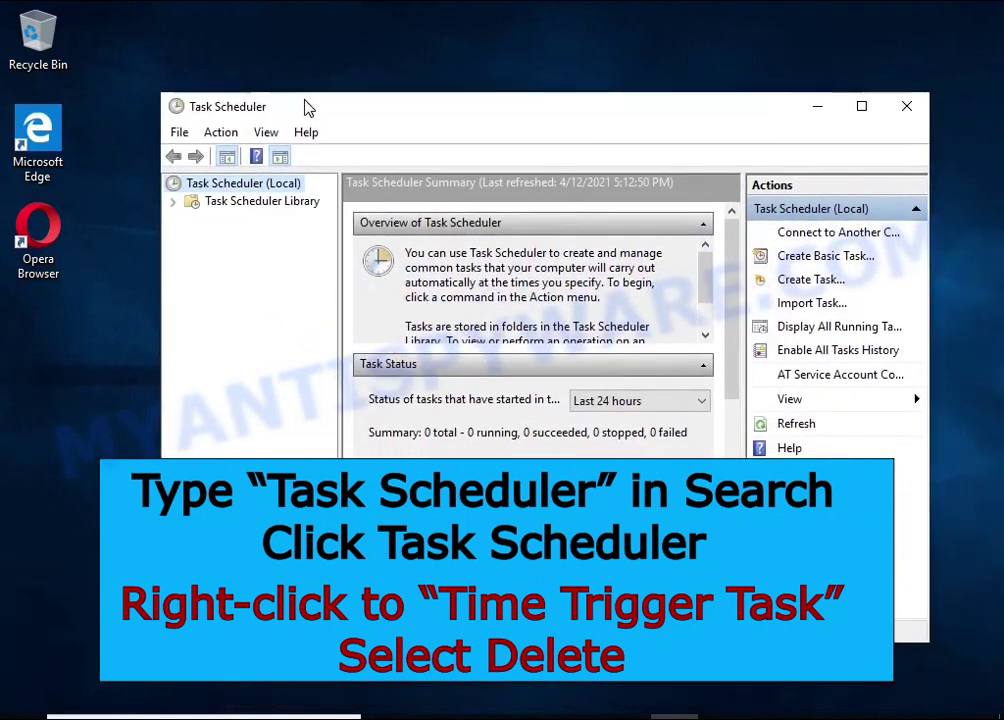
Delete the Time Trigger Task from the Task Scheduler Library and close Task Scheduler.
{"action": "left_click", "coordinate": [296, 202]}
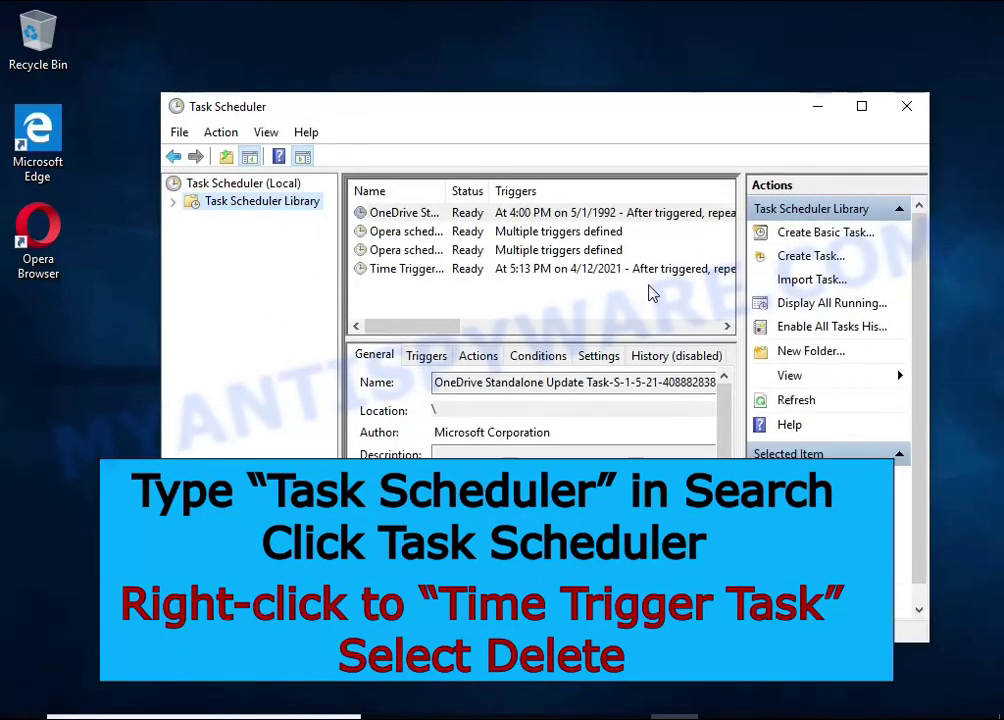
{"action": "left_click", "coordinate": [650, 270]}
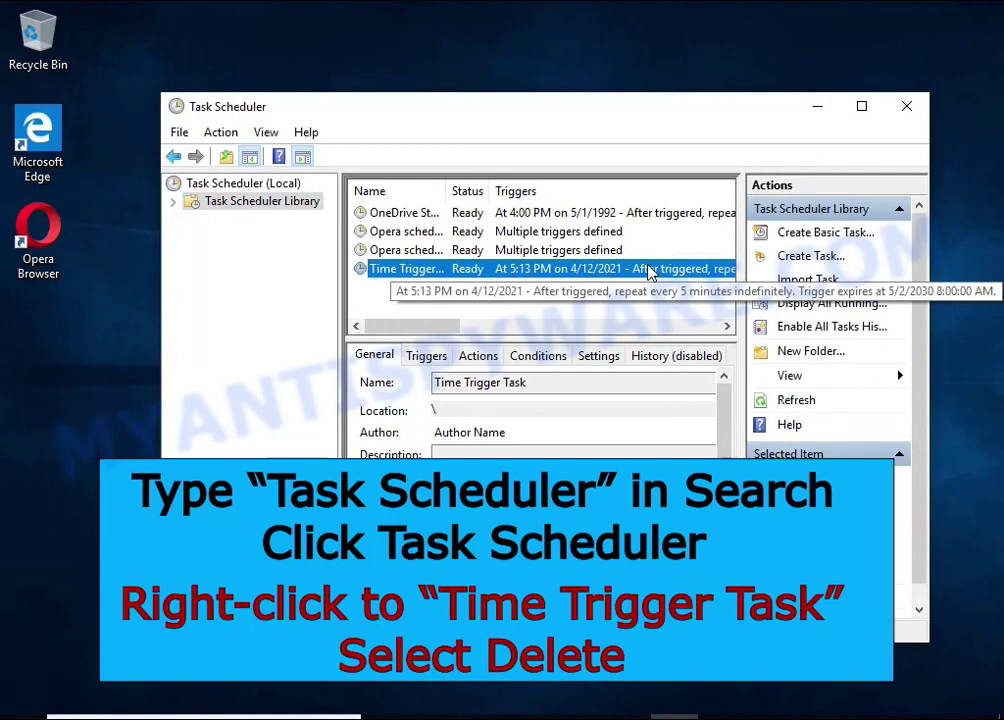
{"action": "right_click", "coordinate": [648, 270]}
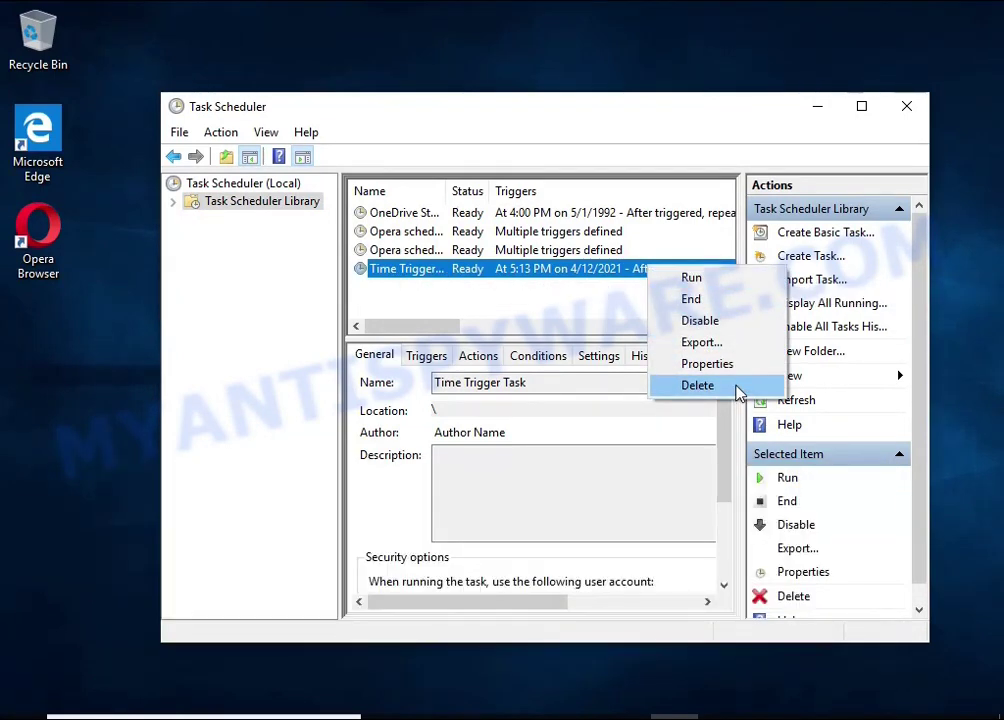
{"action": "left_click", "coordinate": [737, 390]}
{"action": "left_click", "coordinate": [505, 440]}
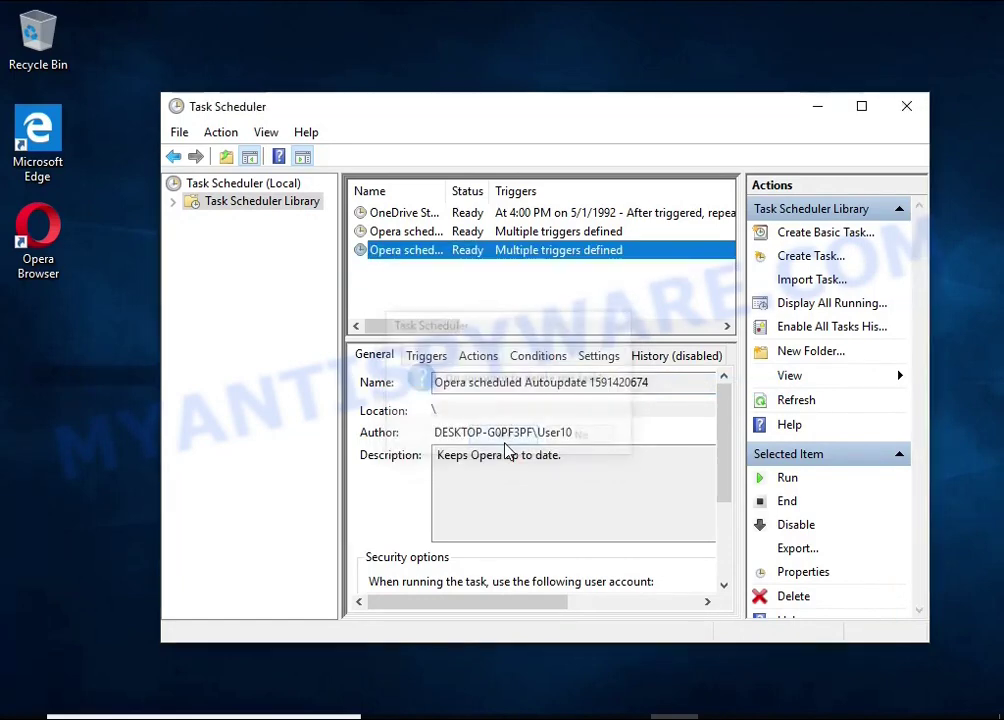
{"action": "left_click", "coordinate": [907, 108]}
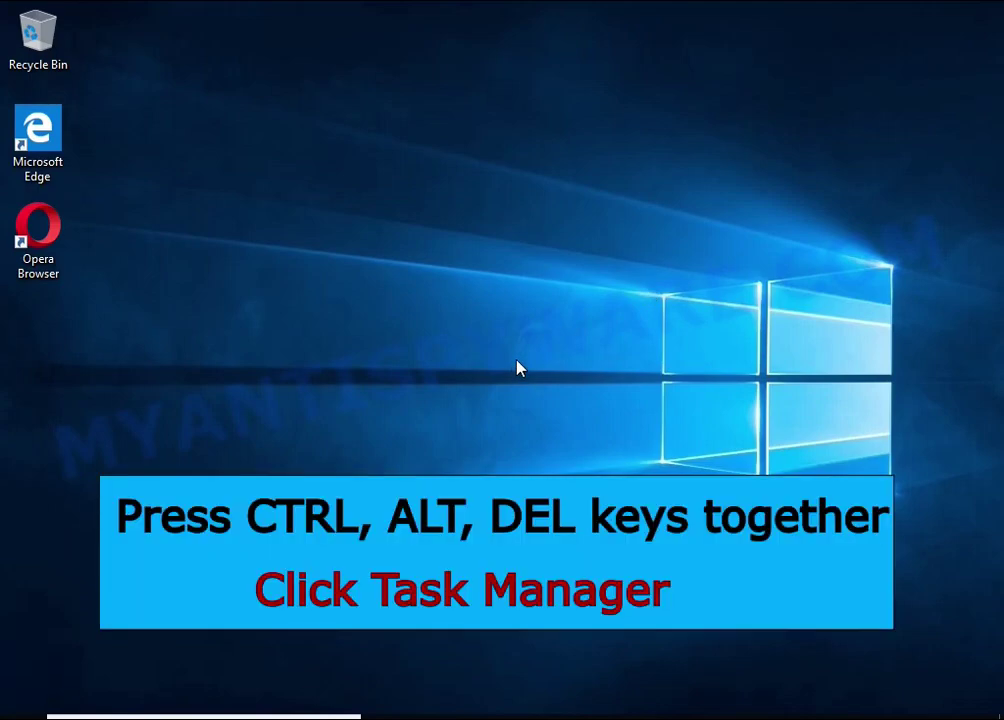
Reopen Task Manager, open the file location of the DB07.exe start-up entry, and close Task Manager.
{"action": "key", "text": "ctrl+alt+Delete"}
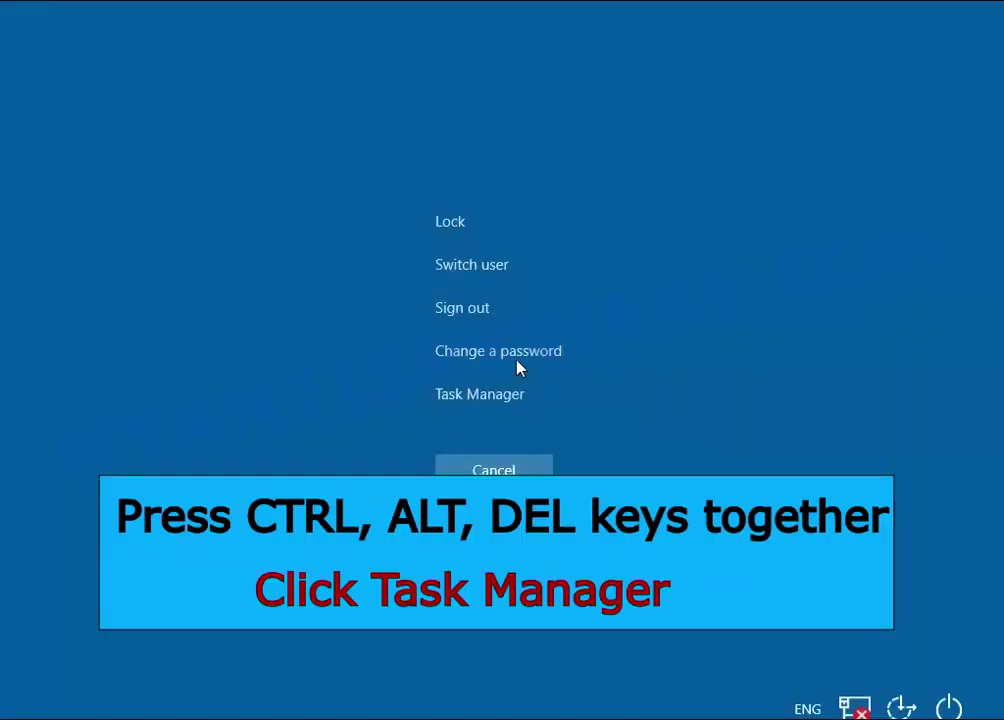
{"action": "left_click", "coordinate": [491, 401]}
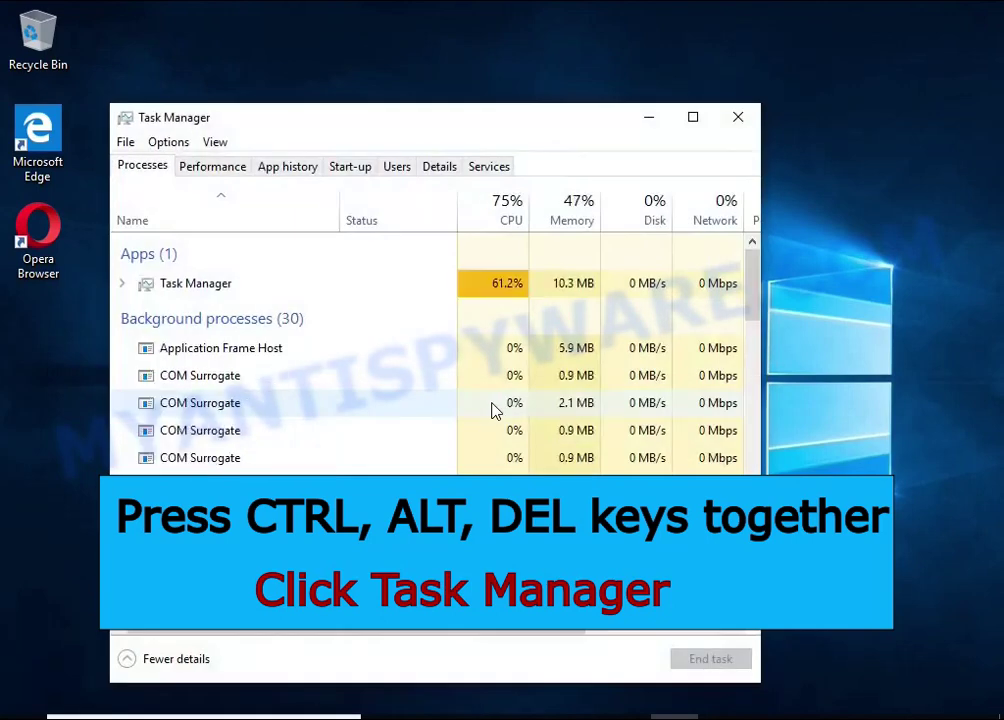
{"action": "left_click", "coordinate": [350, 167]}
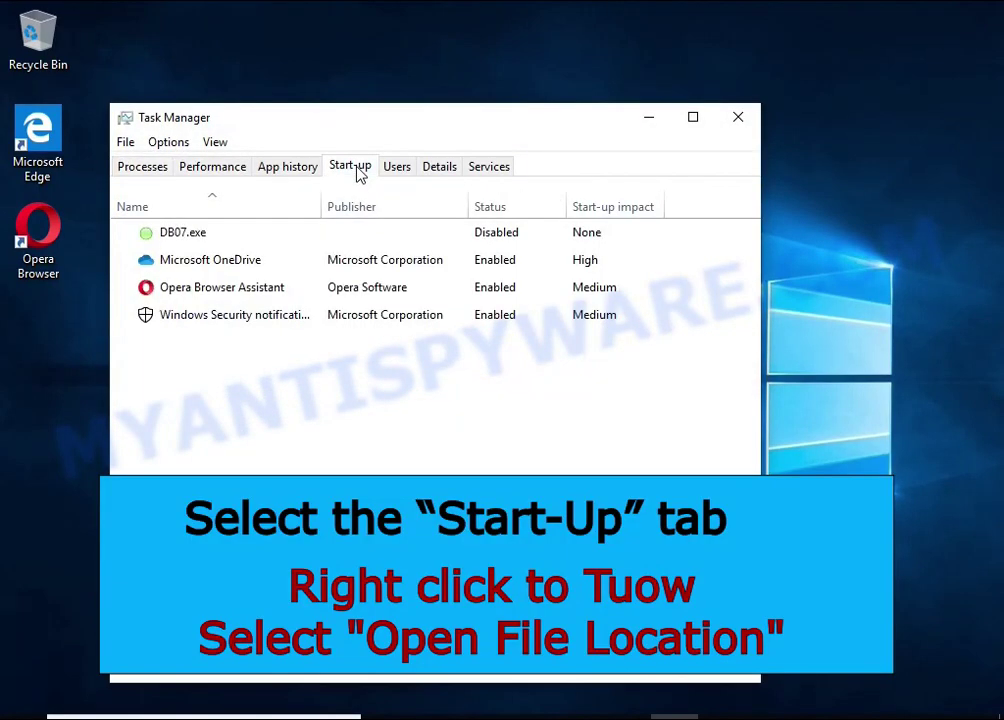
{"action": "right_click", "coordinate": [548, 236]}
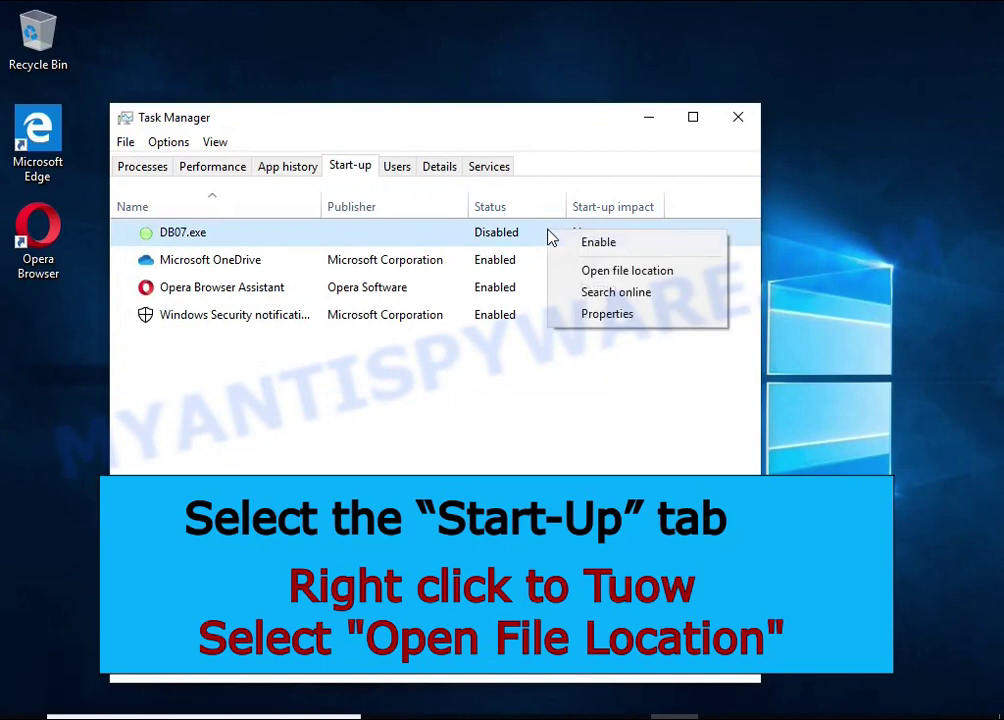
{"action": "left_click", "coordinate": [697, 281]}
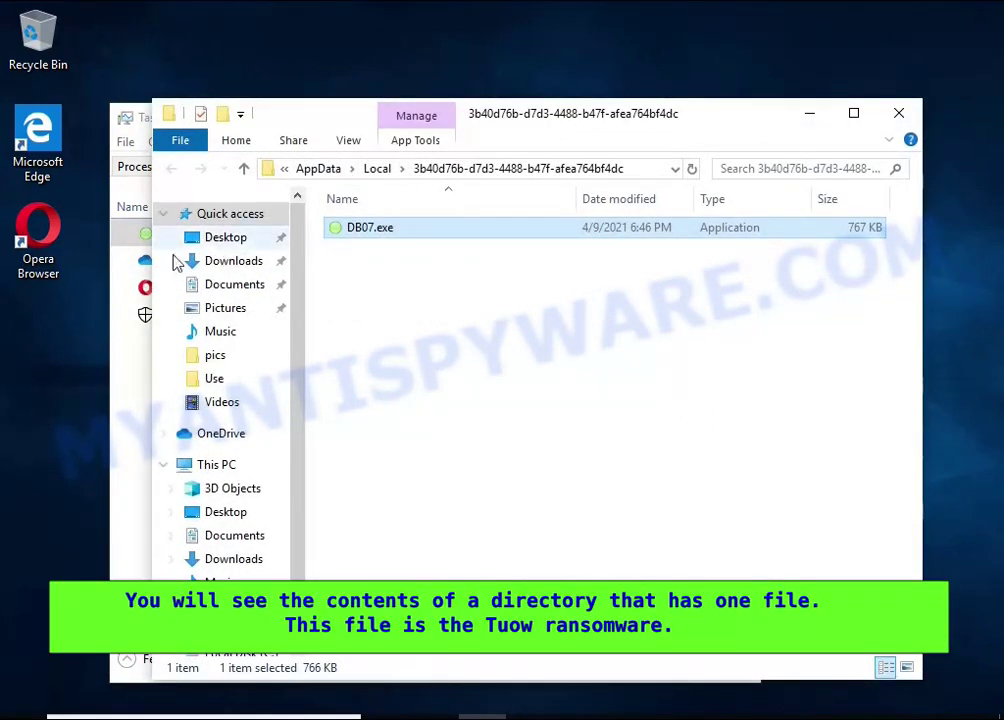
{"action": "left_click", "coordinate": [130, 350]}
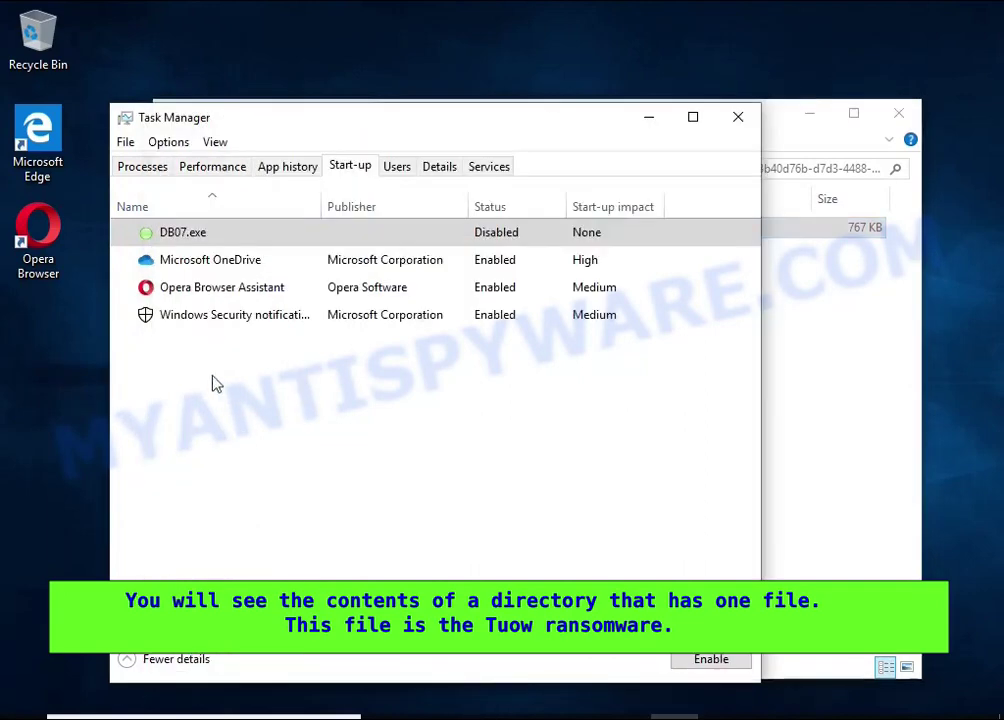
{"action": "left_click", "coordinate": [736, 120]}
Try to delete the DB07.exe file from its folder, retry once, and cancel the deletion.
{"action": "right_click", "coordinate": [419, 233]}
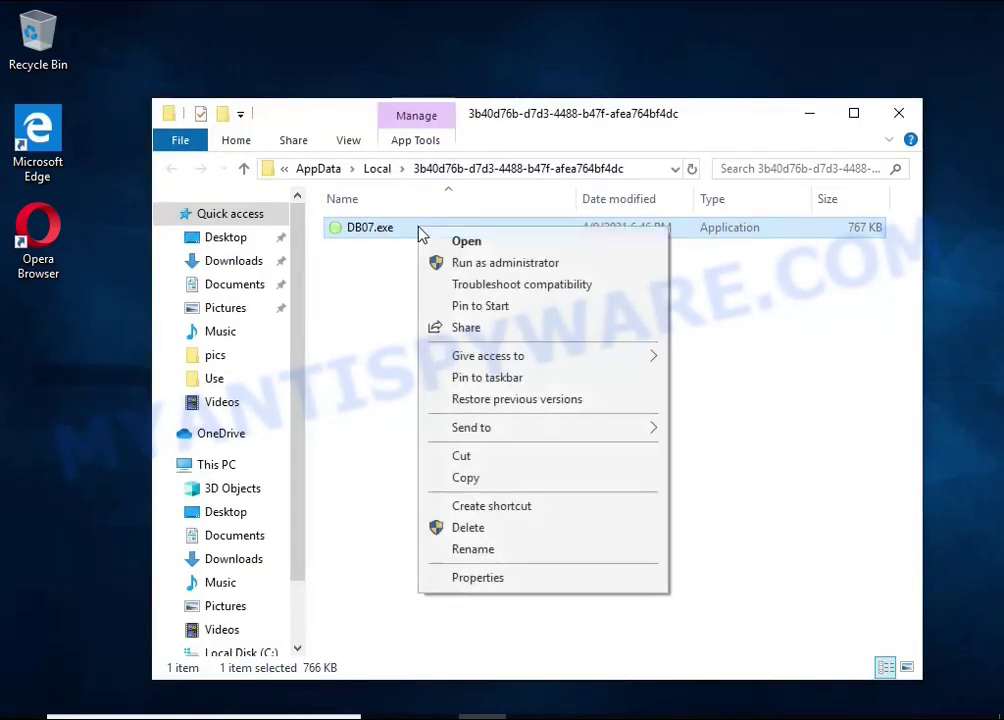
{"action": "left_click", "coordinate": [468, 530]}
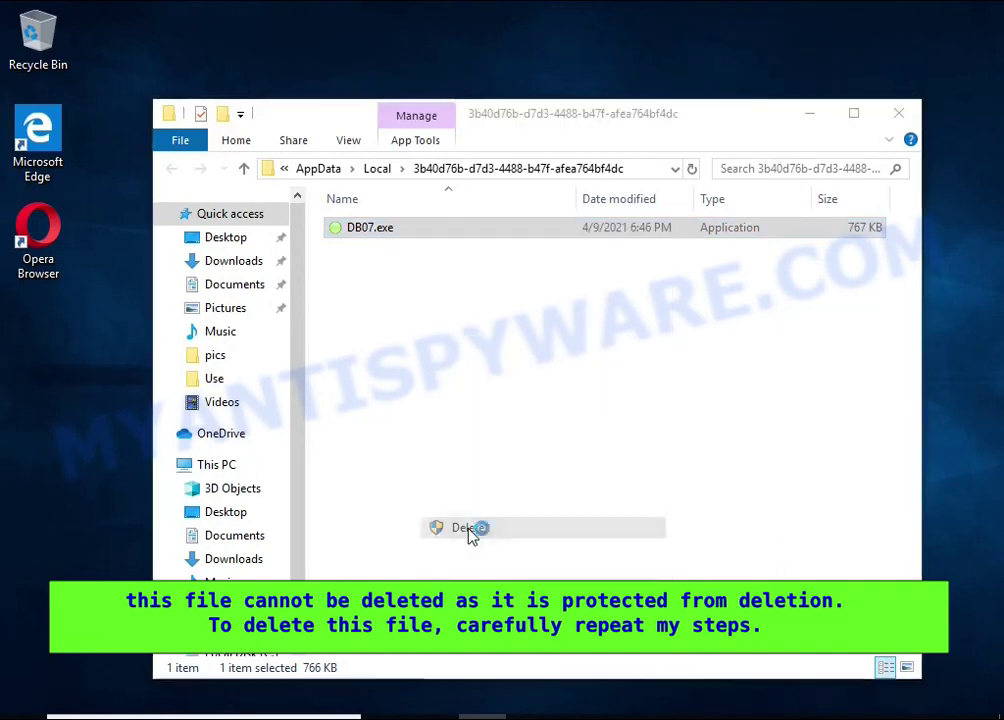
{"action": "left_click", "coordinate": [422, 289]}
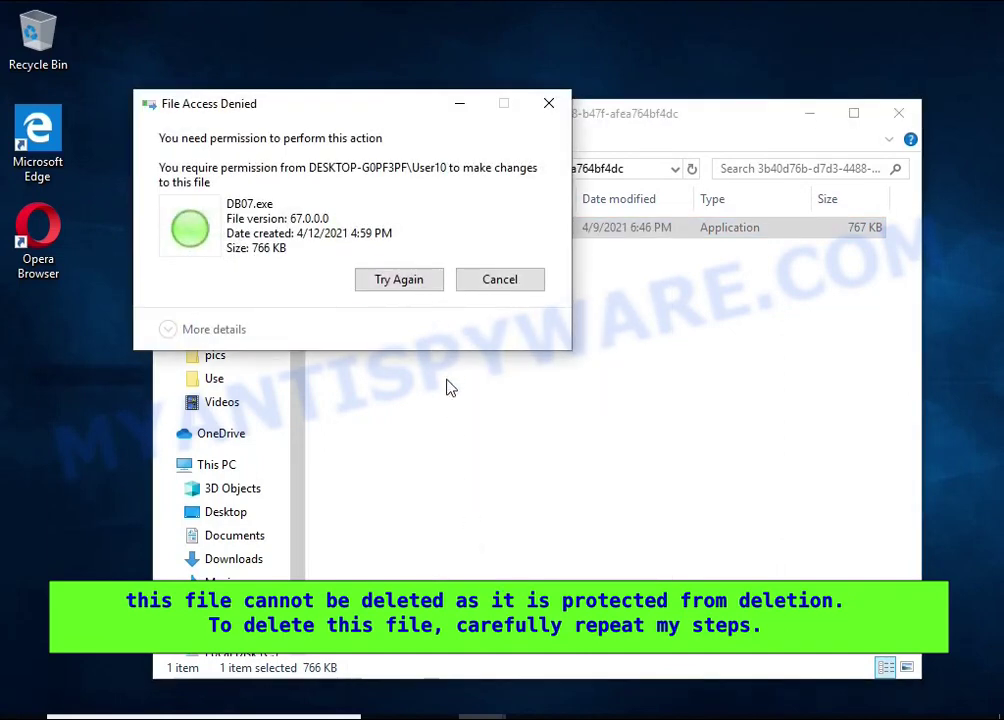
{"action": "left_click", "coordinate": [405, 286]}
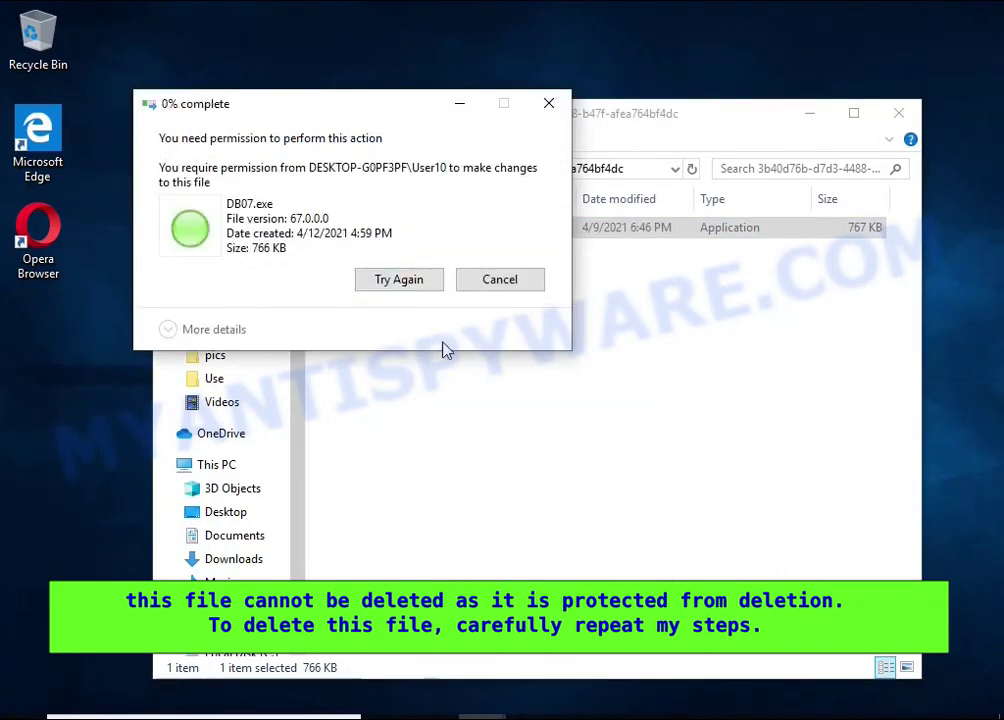
{"action": "left_click", "coordinate": [504, 289]}
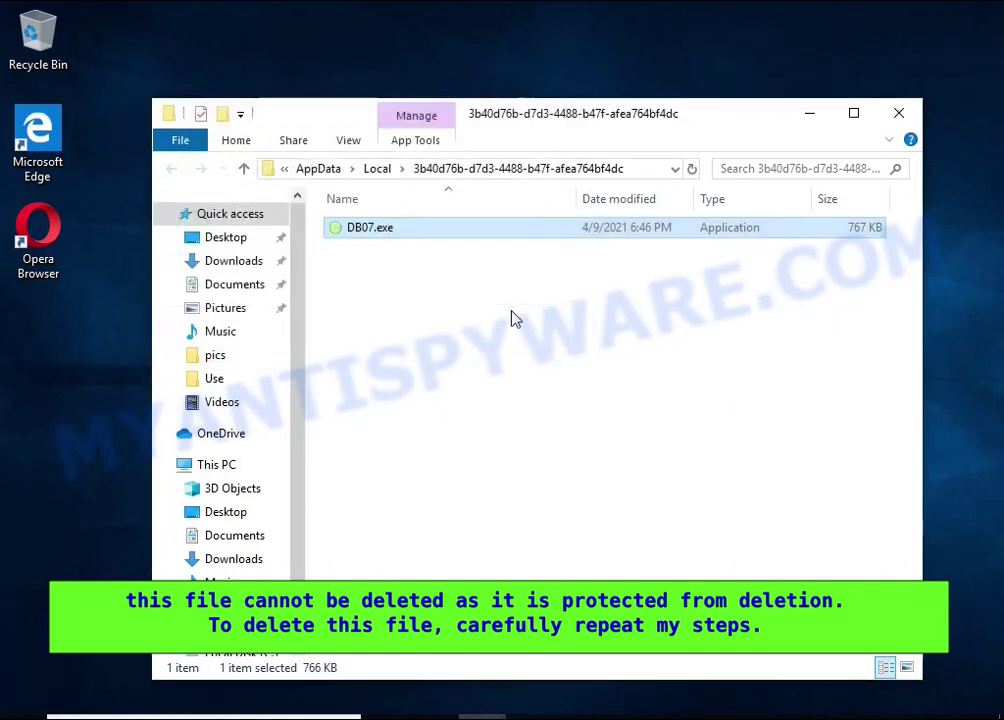
In the advanced security settings of DB07.exe, disable inheritance and convert the inherited permissions into explicit permissions on the file.
{"action": "right_click", "coordinate": [413, 240]}
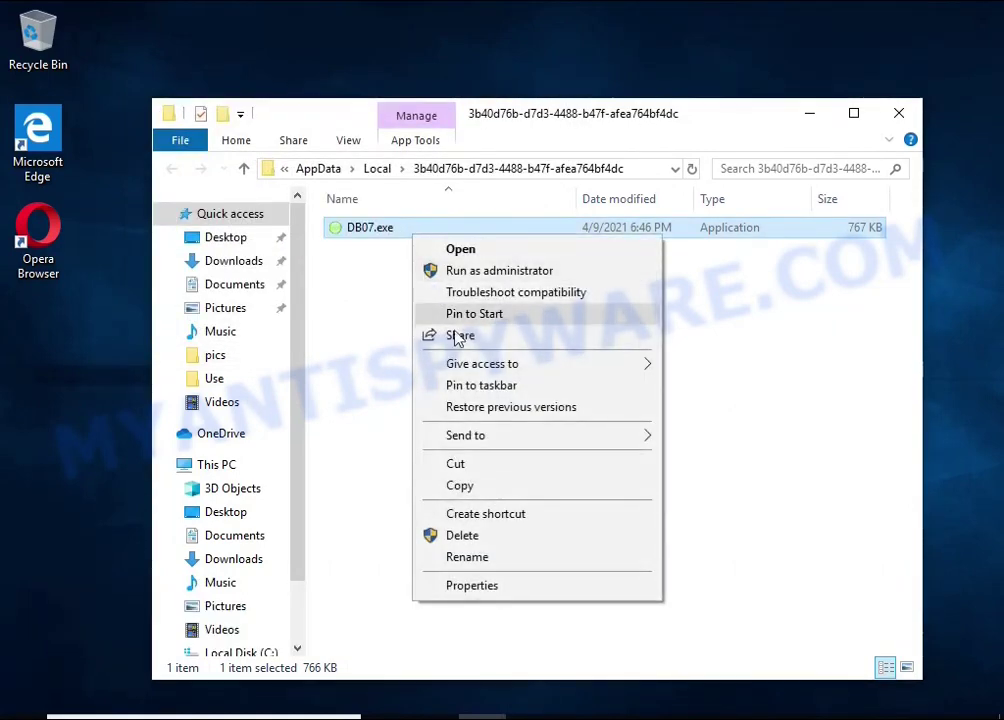
{"action": "left_click", "coordinate": [562, 594]}
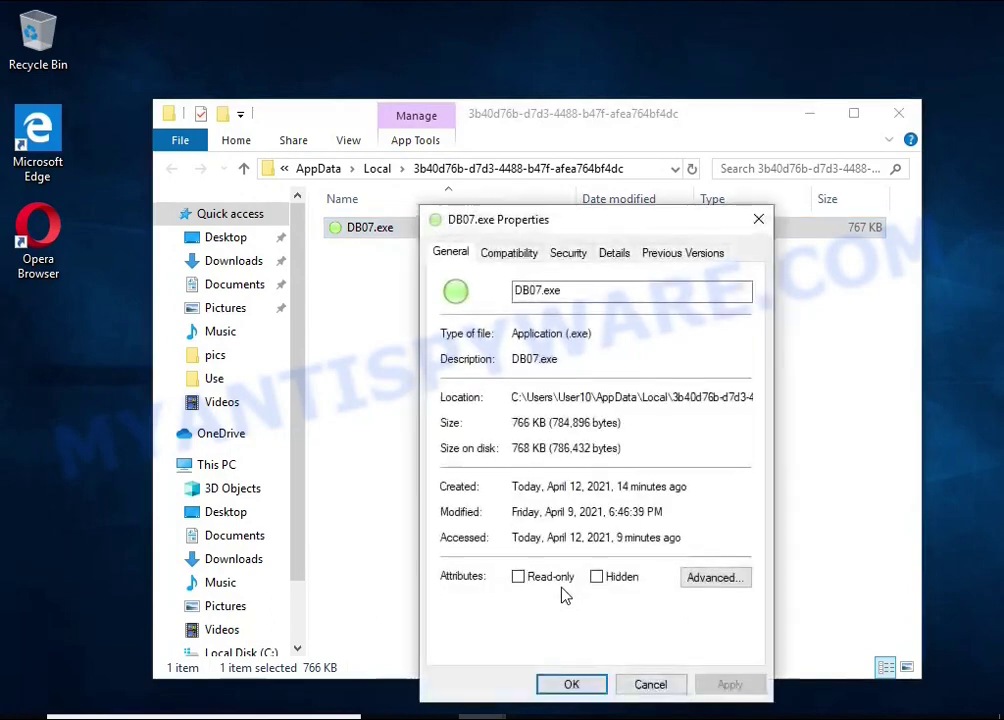
{"action": "left_click", "coordinate": [567, 254]}
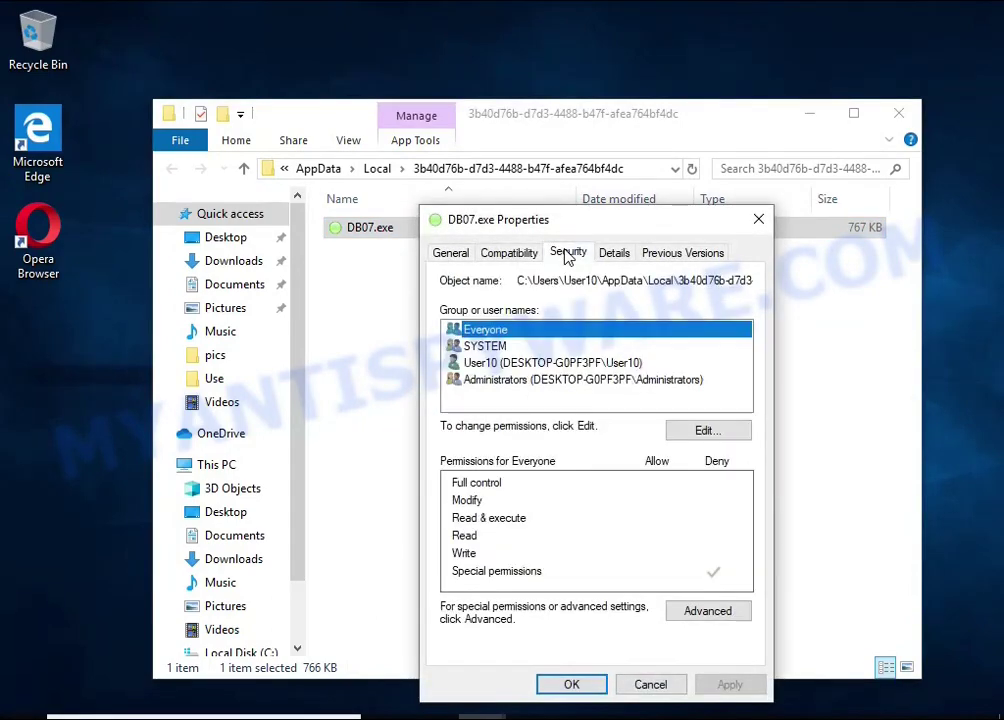
{"action": "left_click", "coordinate": [721, 611]}
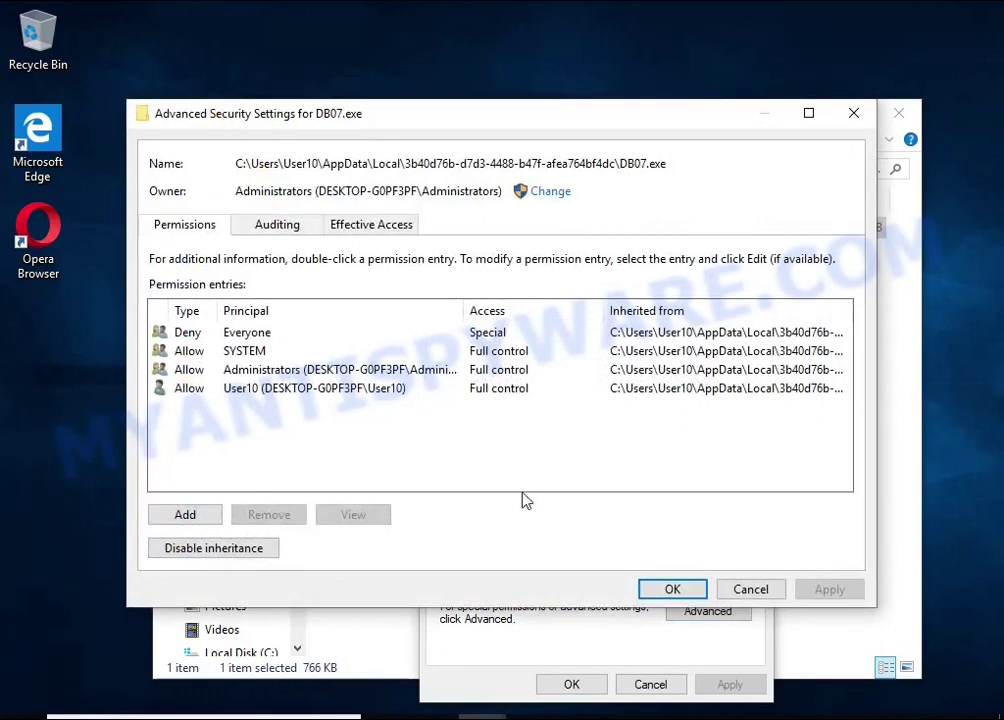
{"action": "left_click", "coordinate": [256, 560]}
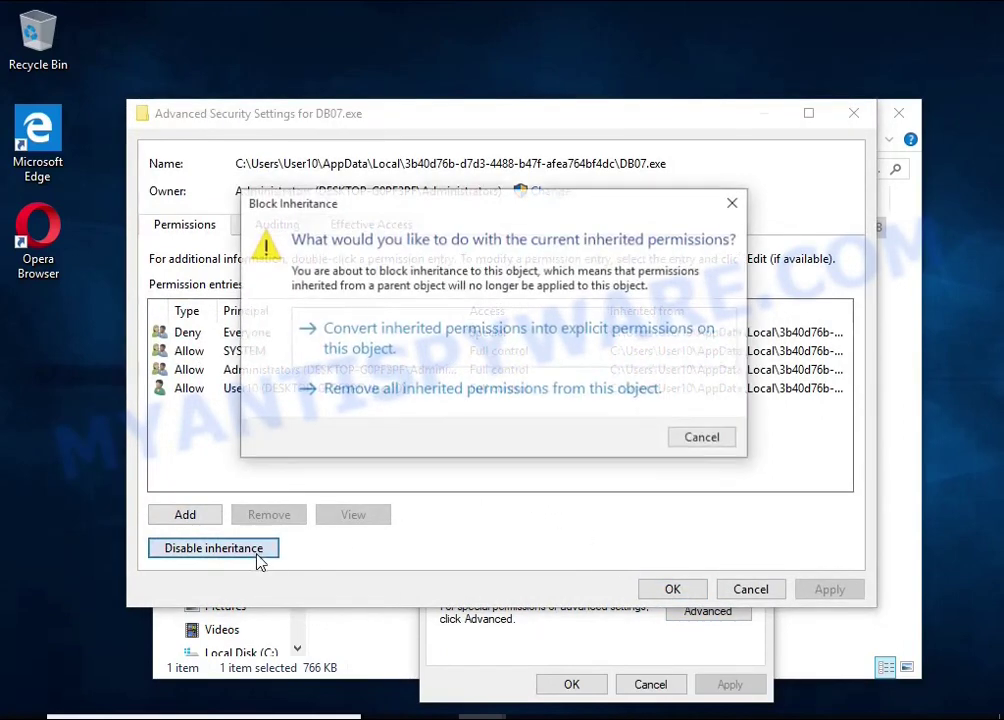
{"action": "left_click", "coordinate": [520, 340]}
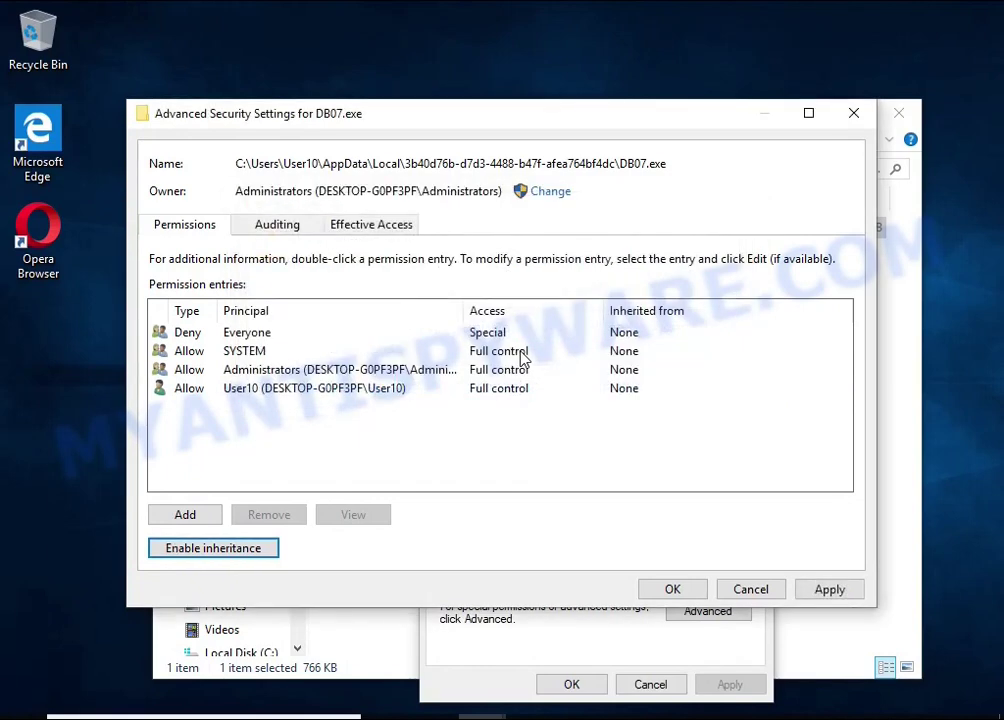
Remove the Deny permission entry for Everyone from DB07.exe, and accept the security settings and file properties.
{"action": "left_click", "coordinate": [247, 340]}
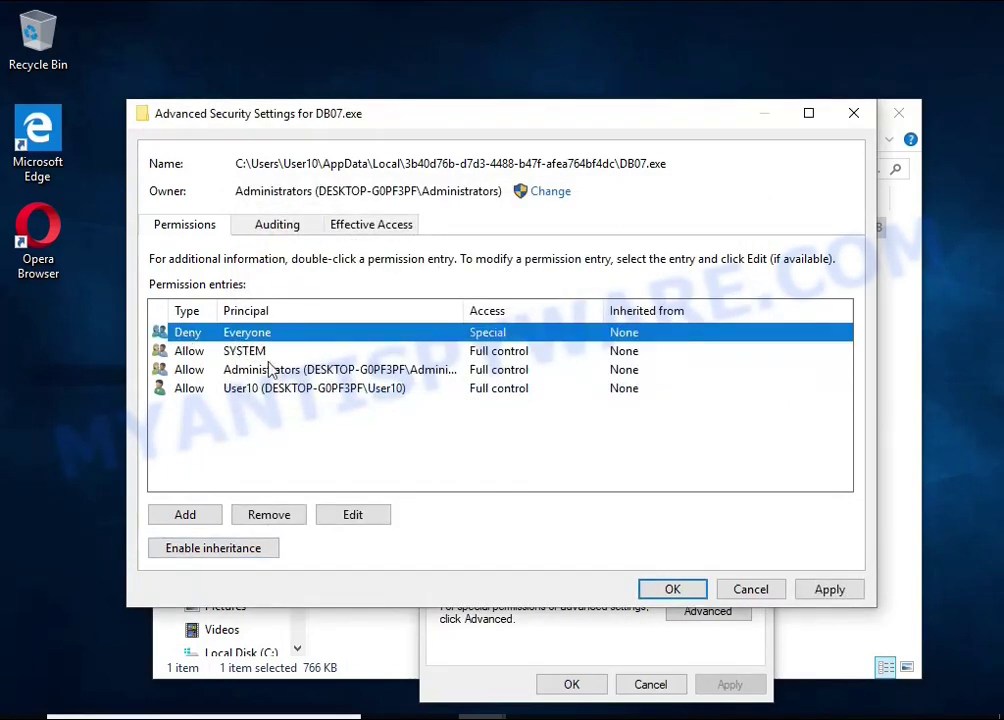
{"action": "left_click", "coordinate": [269, 515]}
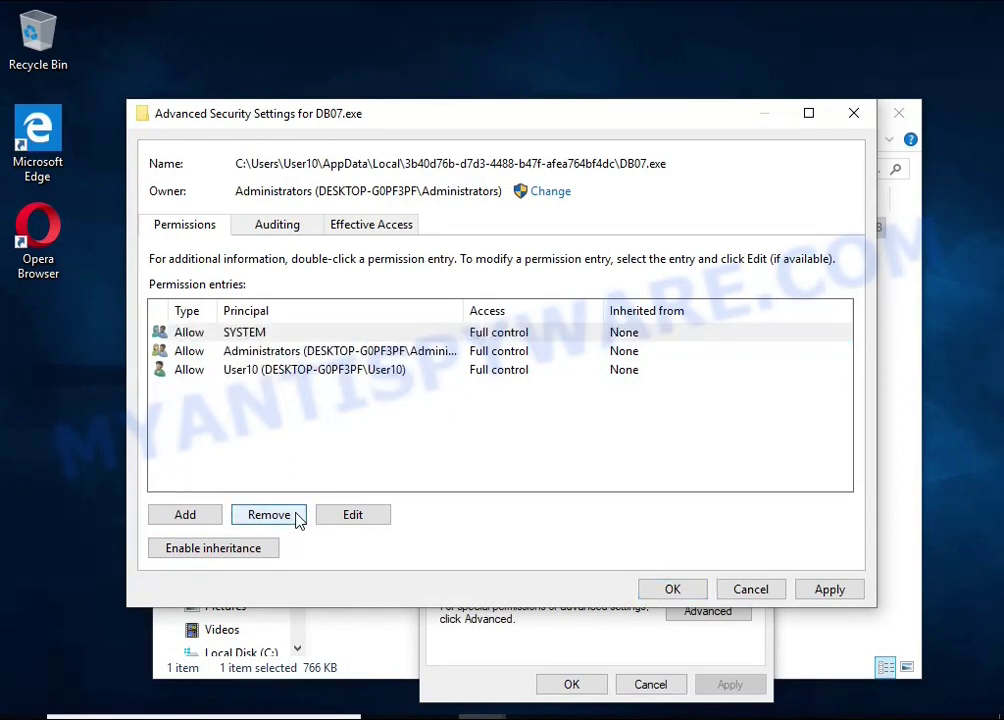
{"action": "left_click", "coordinate": [673, 590]}
{"action": "left_click", "coordinate": [573, 682]}
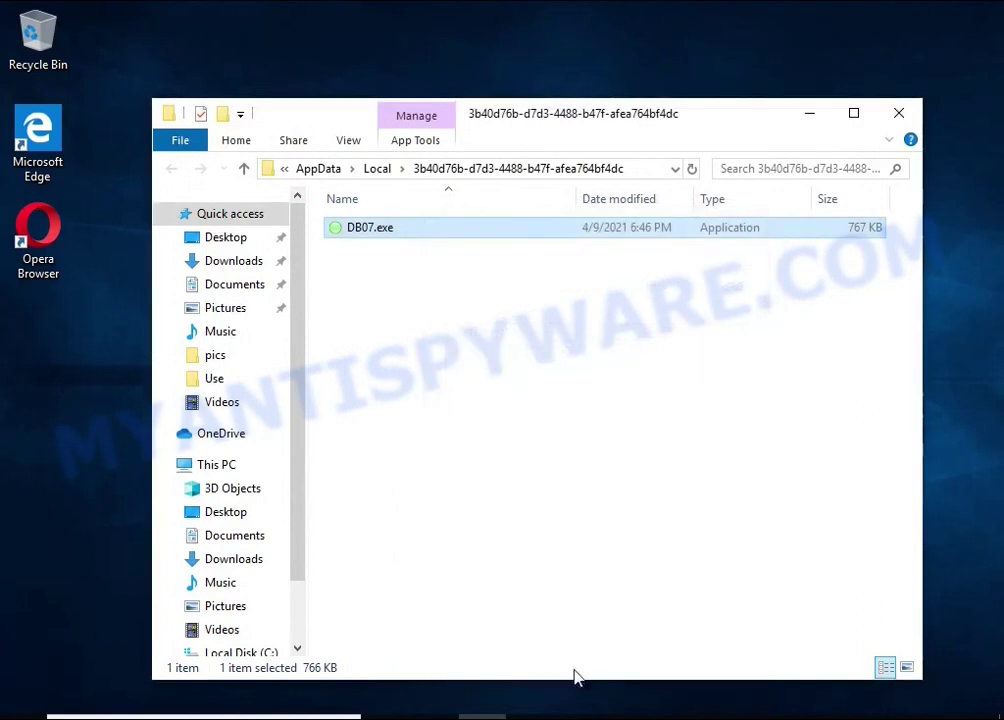
Delete DB07.exe from its AppData\Local folder and close the folder window.
{"action": "right_click", "coordinate": [384, 229]}
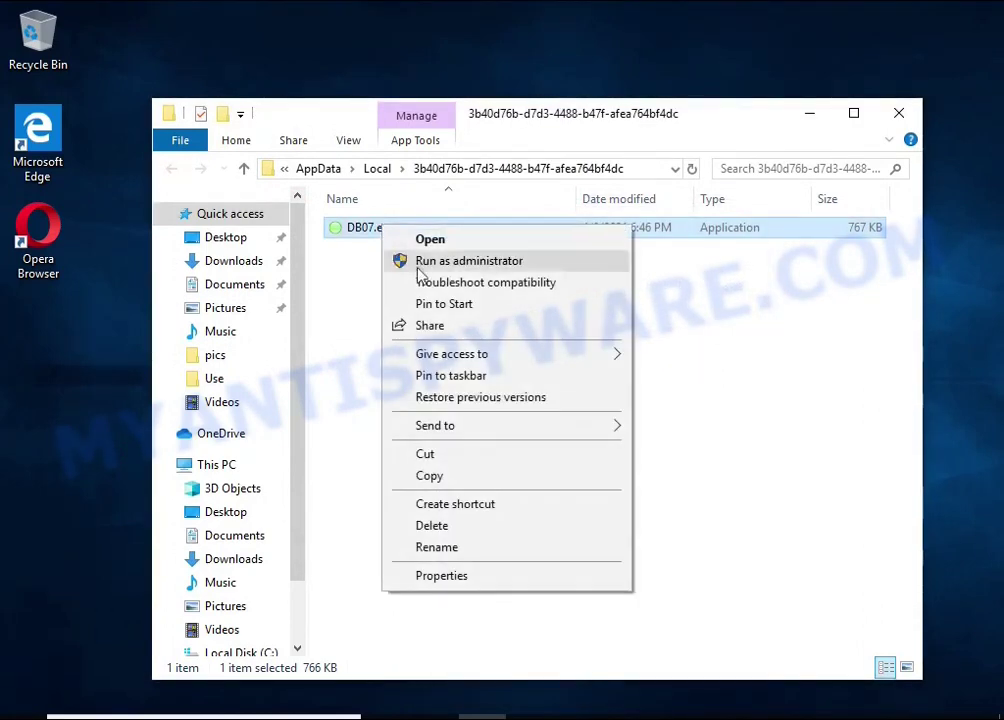
{"action": "left_click", "coordinate": [487, 530]}
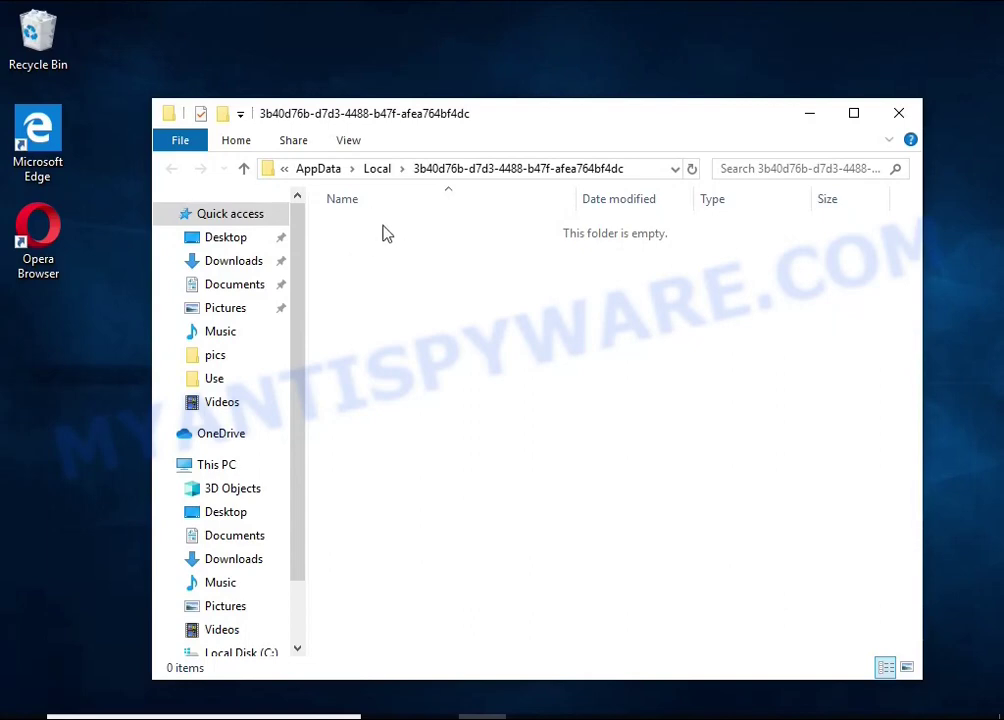
{"action": "left_click", "coordinate": [901, 113]}
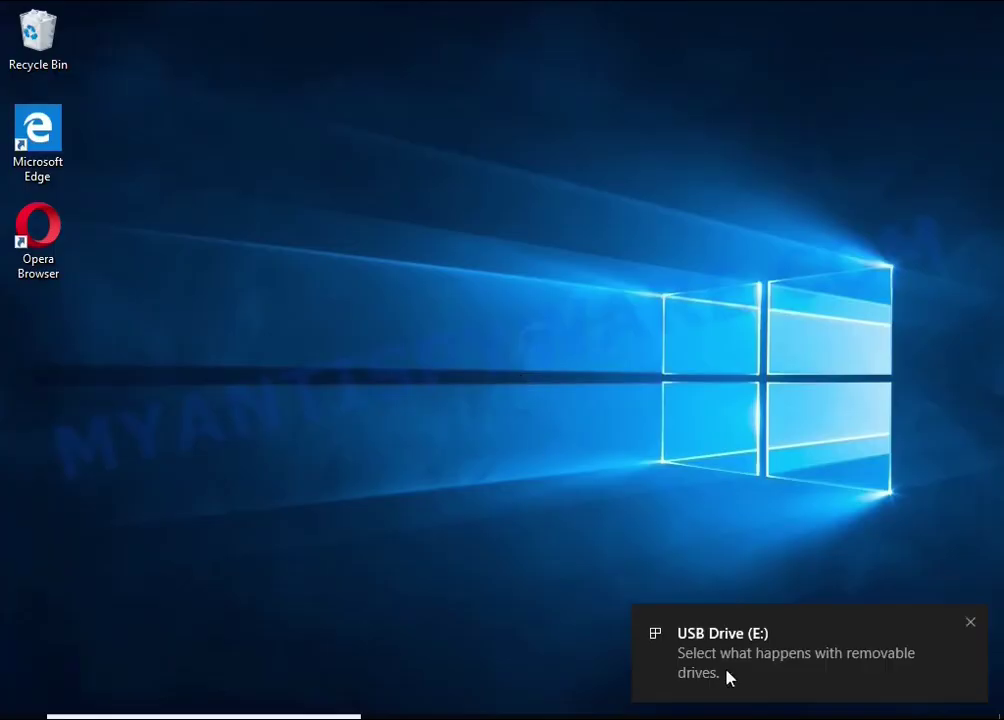
Open the newly connected USB Drive (E:) to view its files and run decrypt_STOPDjvu.exe, allowing it to make changes.
{"action": "left_click", "coordinate": [744, 660]}
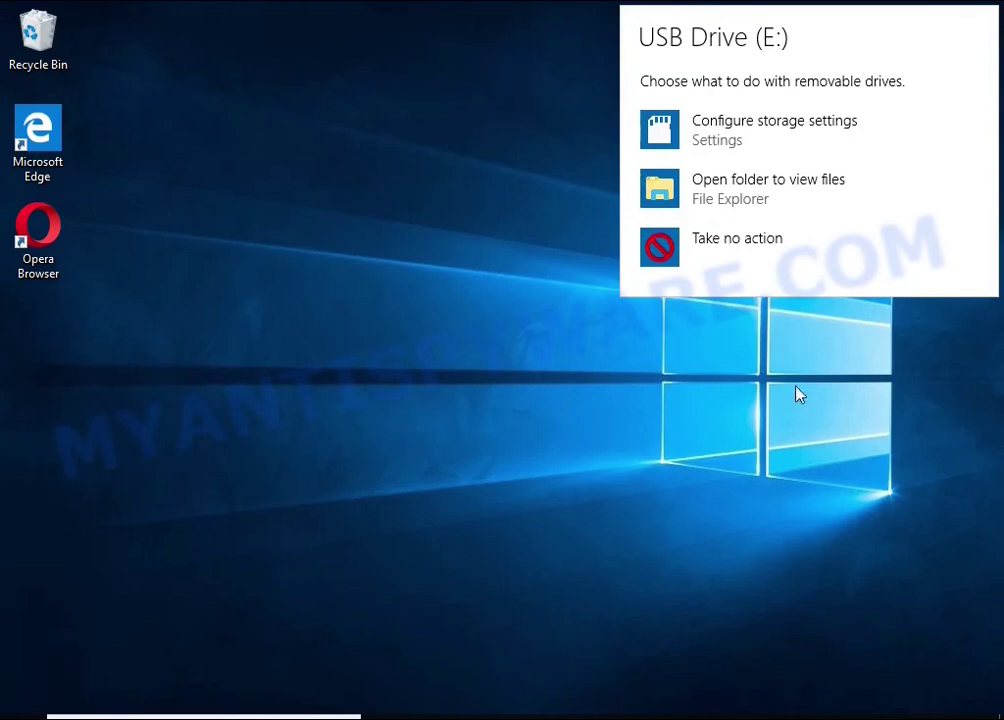
{"action": "left_click", "coordinate": [750, 193]}
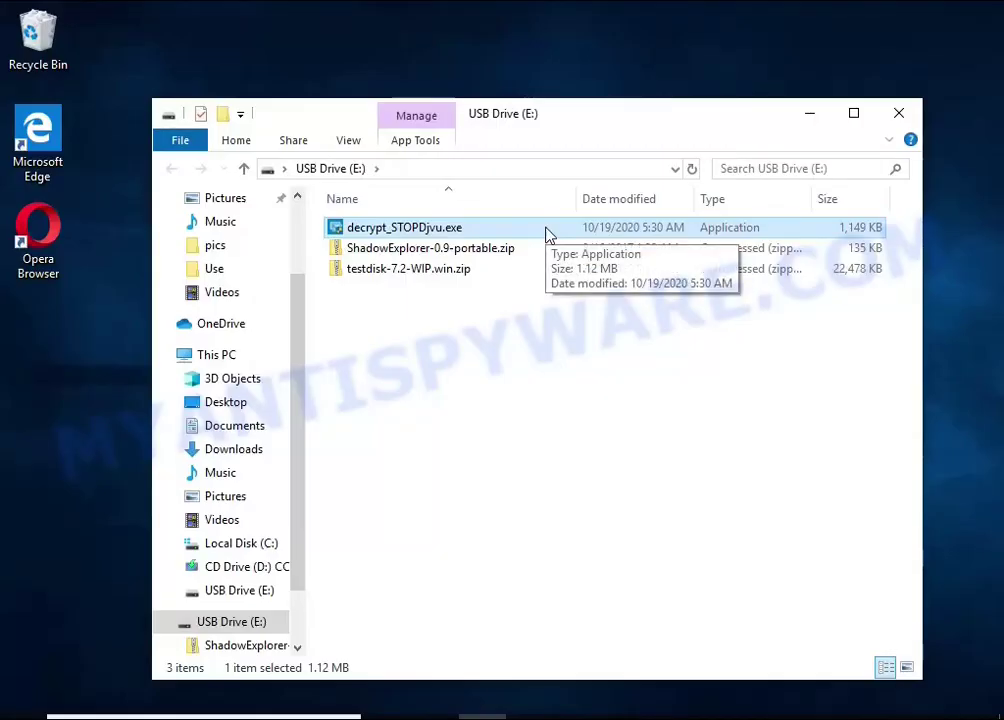
{"action": "double_click", "coordinate": [547, 230]}
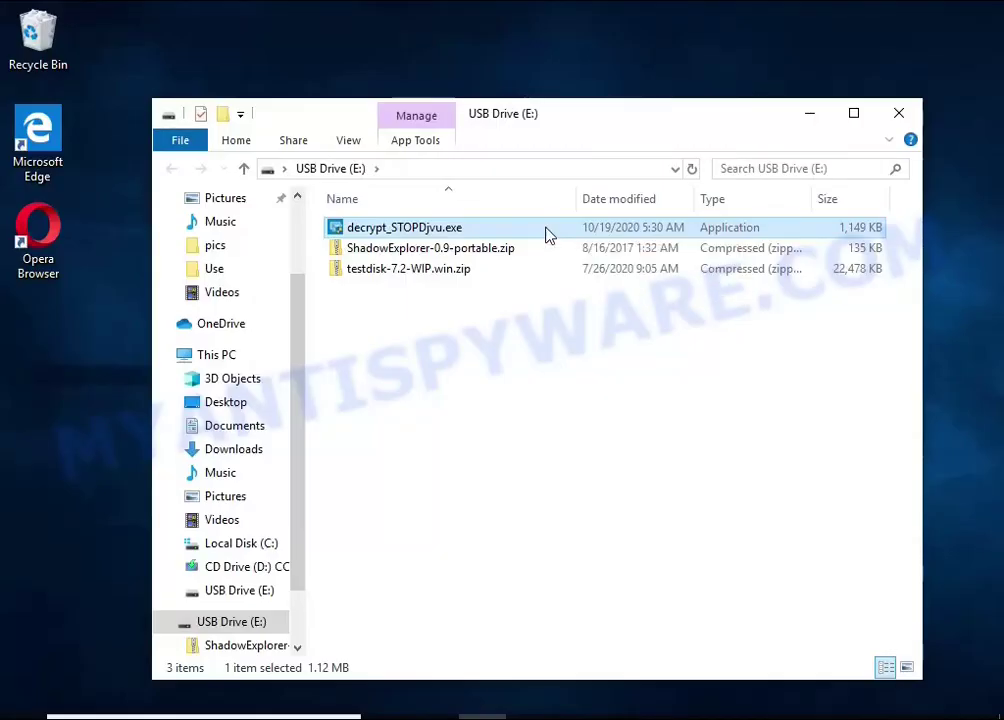
{"action": "left_click", "coordinate": [401, 499]}
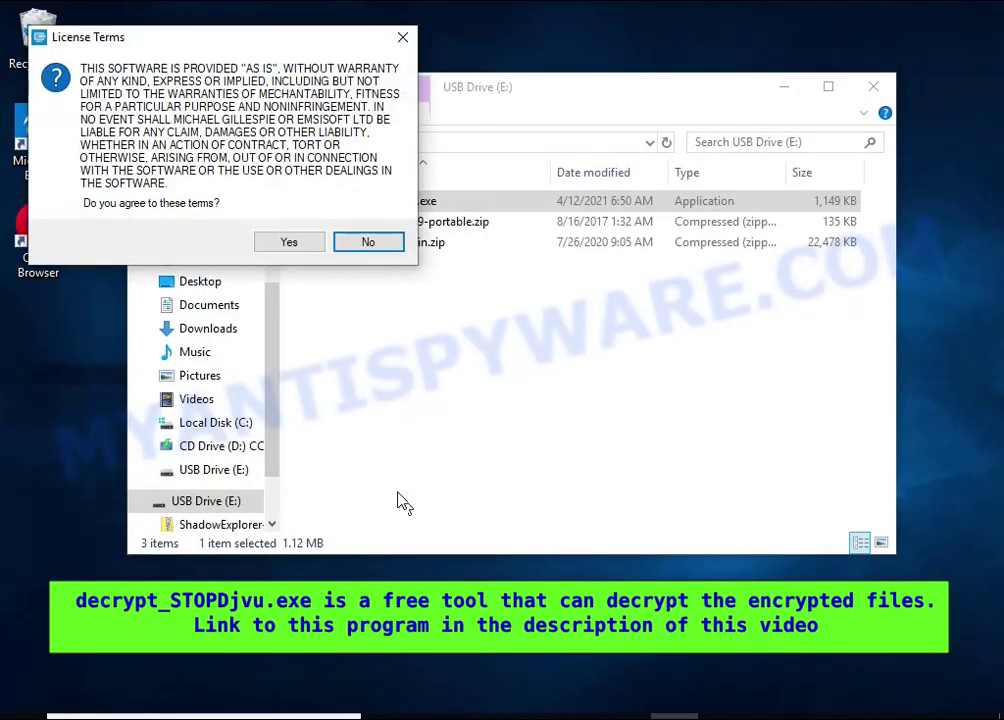
Accept the decryptor's license terms and let it disable the active ransomware component.
{"action": "left_click", "coordinate": [298, 240]}
{"action": "left_click", "coordinate": [573, 500]}
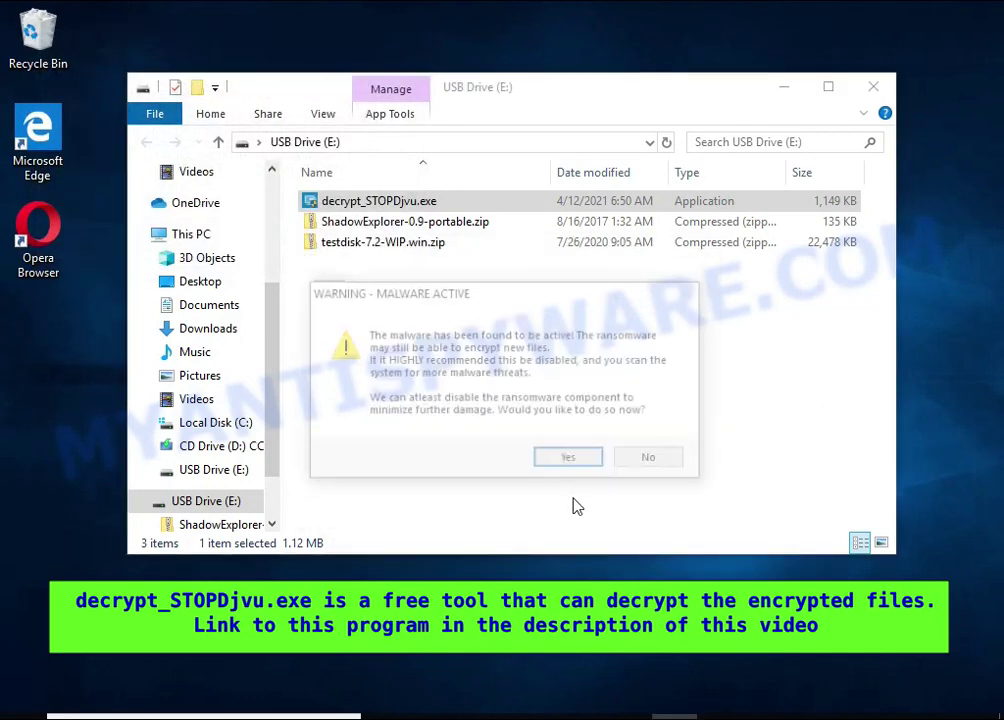
{"action": "left_click", "coordinate": [556, 462]}
{"action": "left_click", "coordinate": [650, 450]}
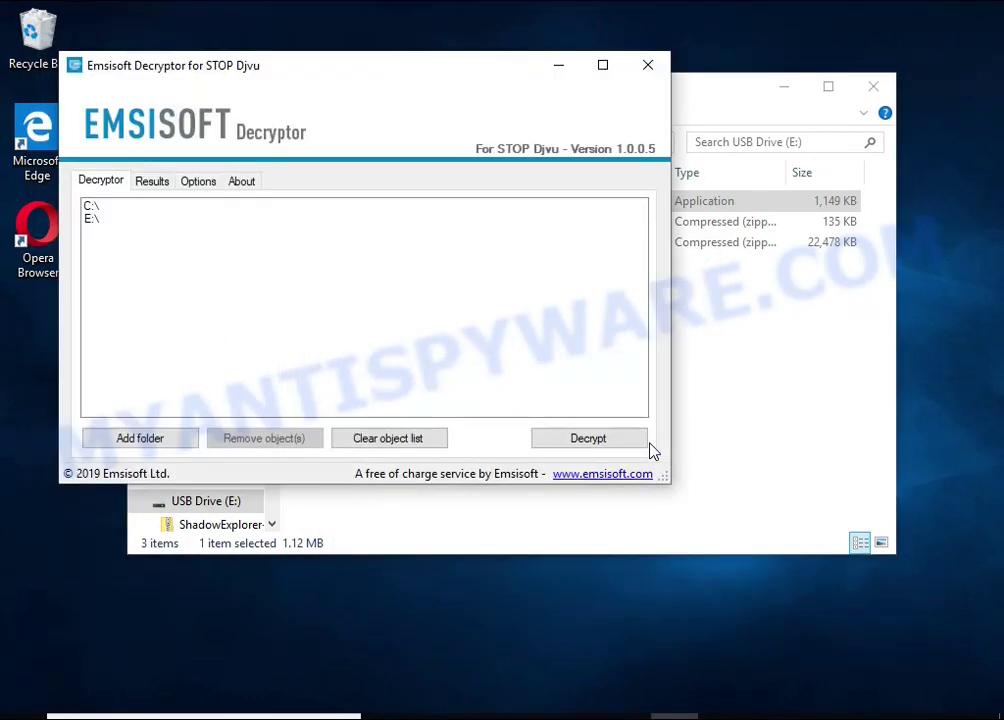
Minimize the USB drive window and remove the E:\ and C:\ entries from the decryptor's object list.
{"action": "left_click", "coordinate": [784, 86]}
{"action": "left_click_drag", "start_coordinate": [307, 76], "coordinate": [506, 143]}
{"action": "left_click", "coordinate": [314, 289]}
{"action": "left_click", "coordinate": [459, 508]}
{"action": "left_click", "coordinate": [326, 277]}
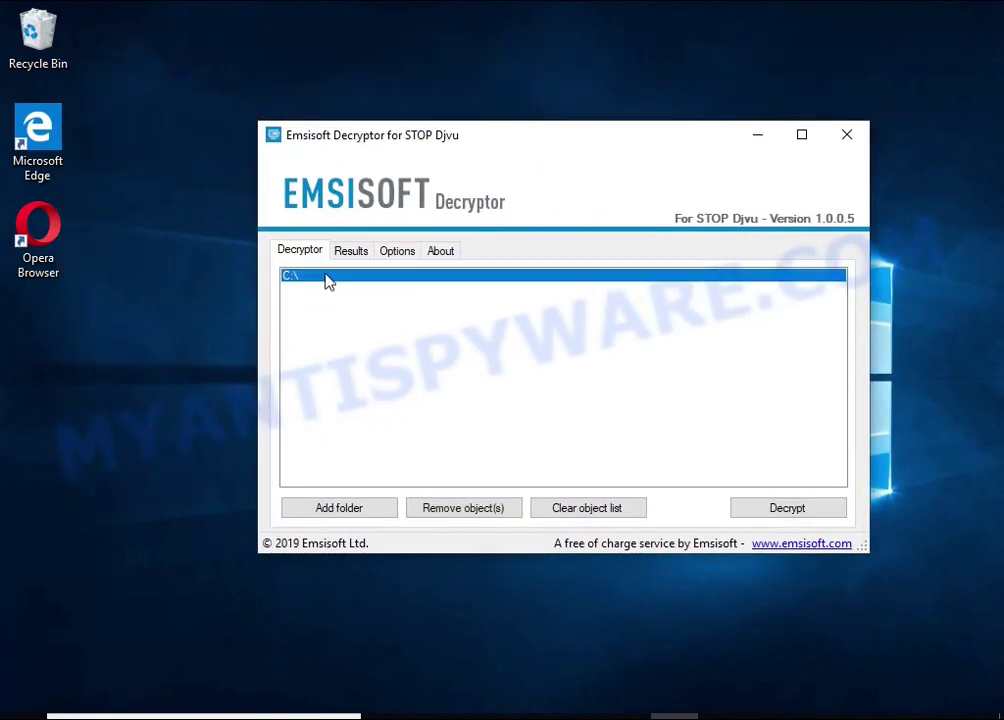
{"action": "left_click", "coordinate": [463, 510]}
Add the Documents and Pictures folders to the decryptor's object list.
{"action": "left_click", "coordinate": [393, 512]}
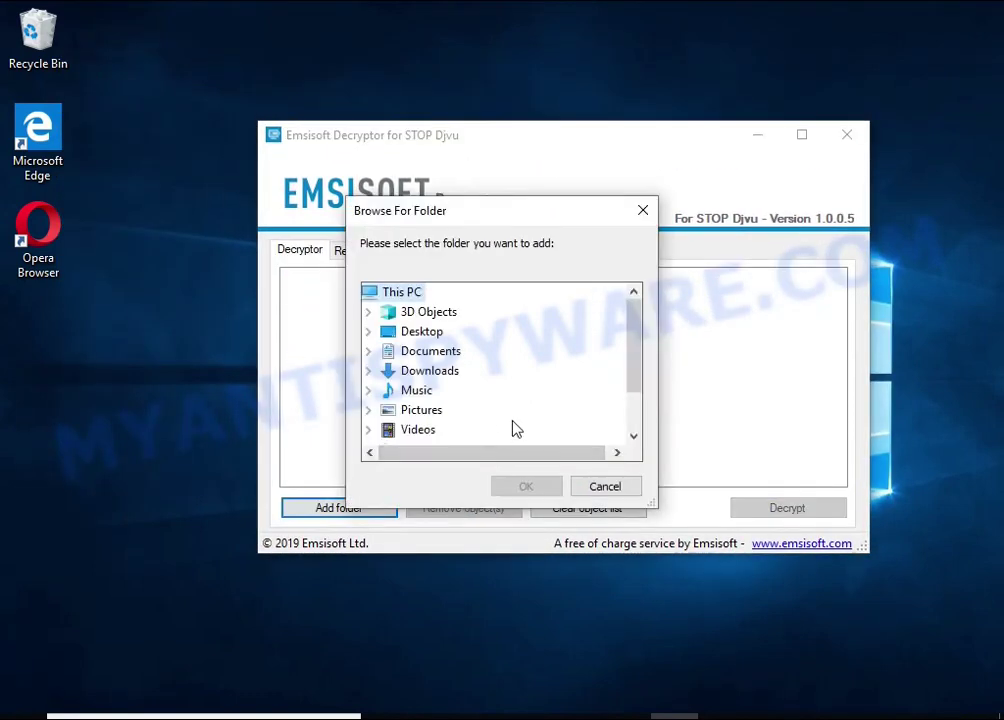
{"action": "left_click", "coordinate": [430, 351]}
{"action": "left_click", "coordinate": [526, 486]}
{"action": "left_click", "coordinate": [380, 508]}
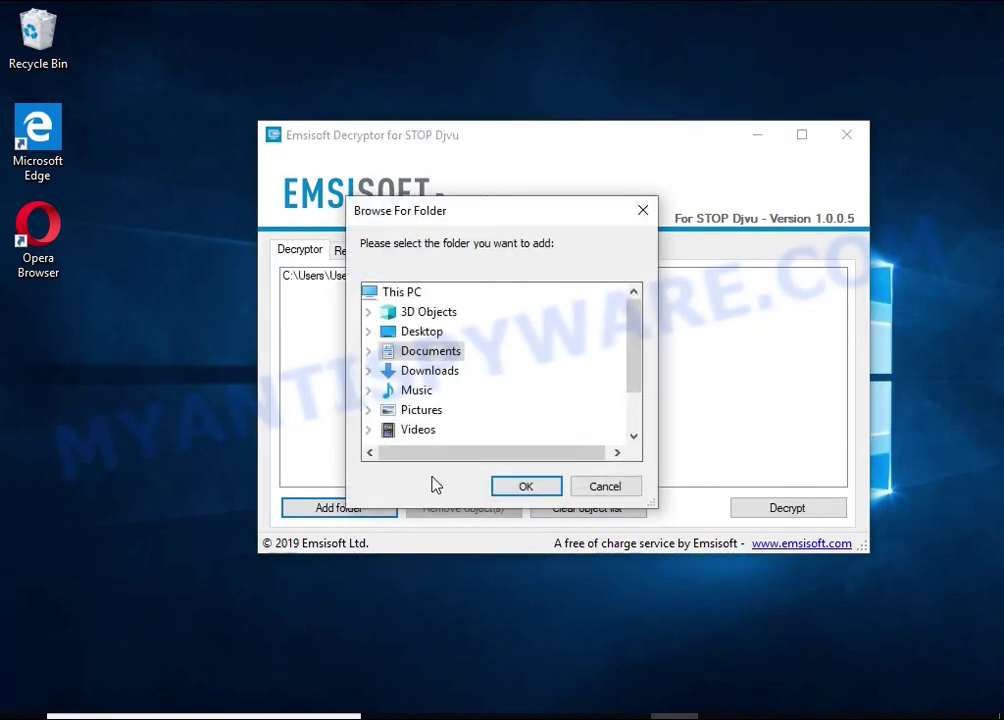
{"action": "left_click", "coordinate": [425, 410]}
{"action": "left_click", "coordinate": [526, 486]}
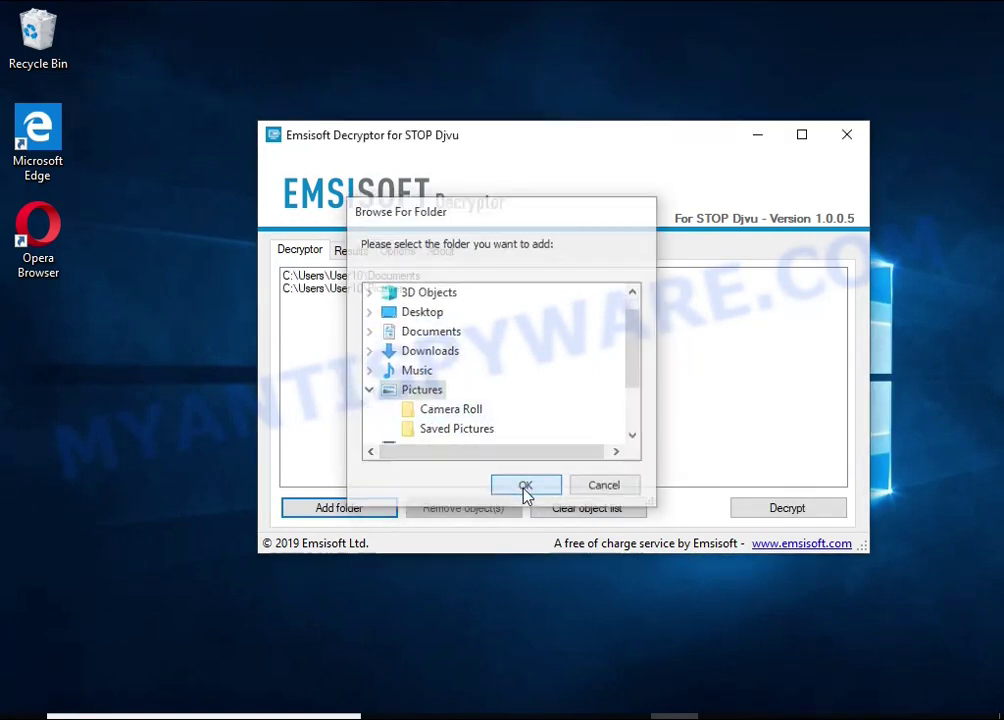
Check the two listed folders and start decrypting the files in Documents and Pictures.
{"action": "left_click", "coordinate": [325, 290]}
{"action": "left_click", "coordinate": [330, 276]}
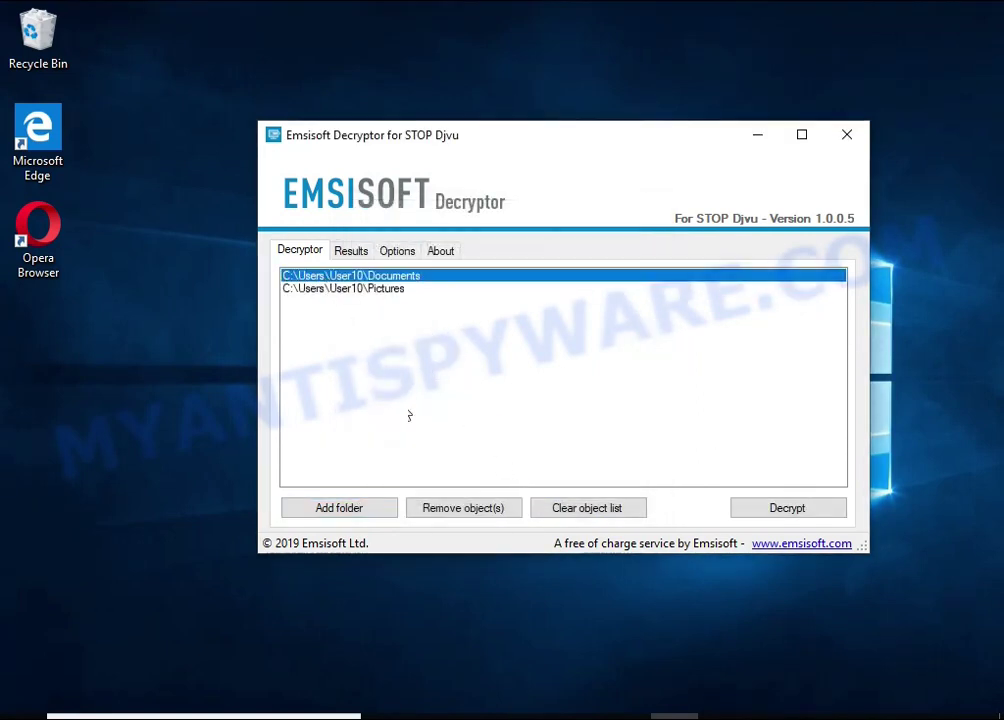
{"action": "left_click", "coordinate": [788, 508]}
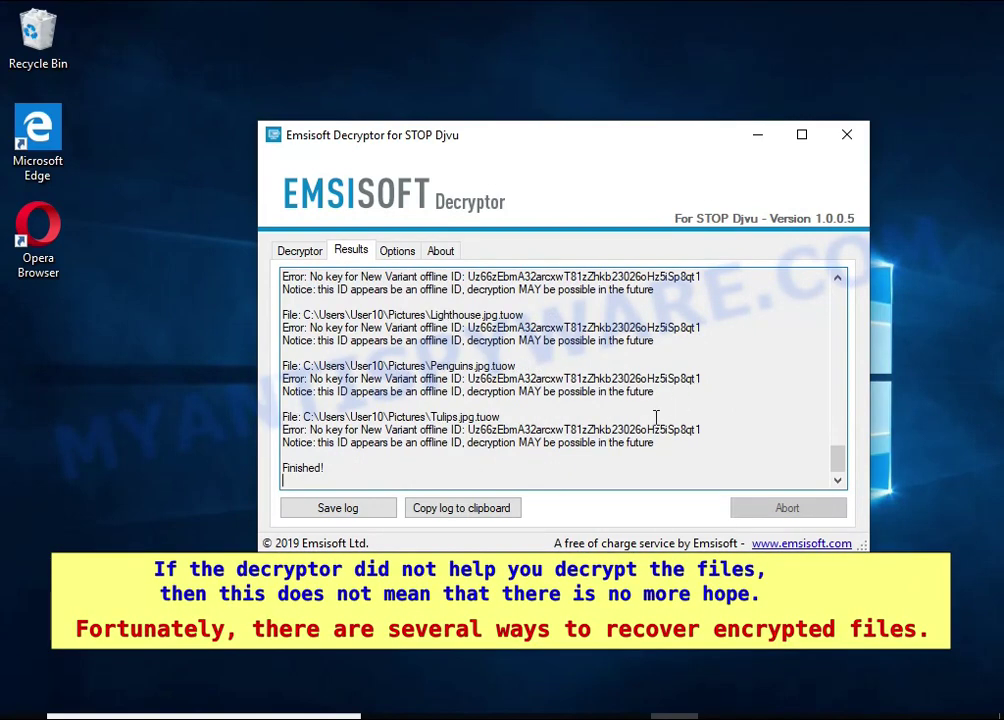
Examine the file name, ID and notice lines for Tulips.jpg.tuow in the decryption results.
{"action": "double_click", "coordinate": [480, 418]}
{"action": "double_click", "coordinate": [607, 430]}
{"action": "double_click", "coordinate": [433, 443]}
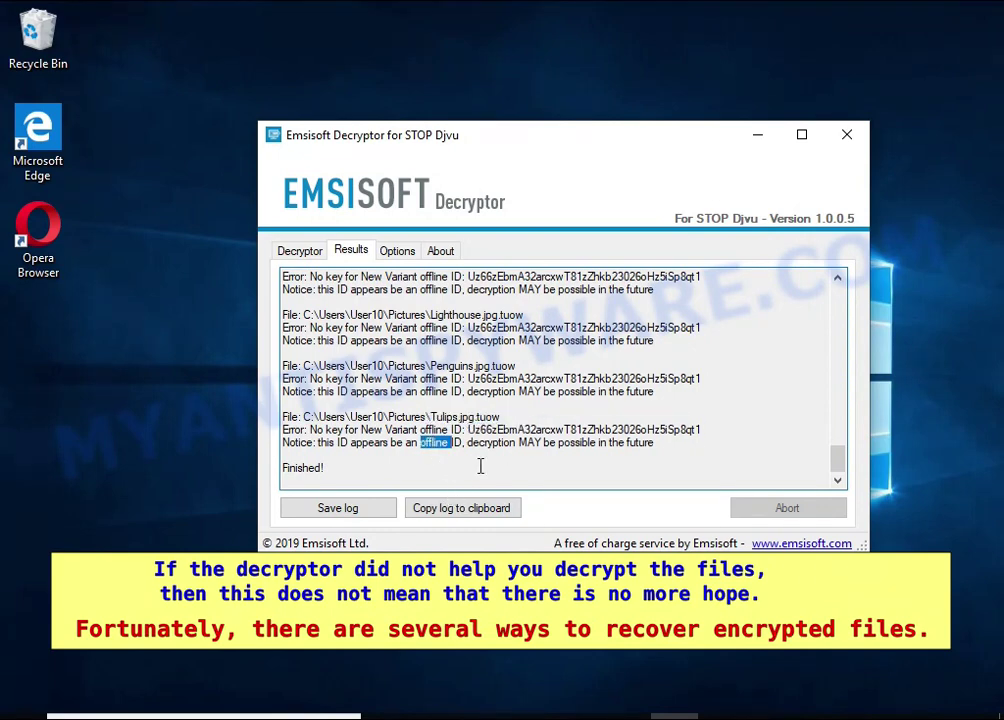
{"action": "double_click", "coordinate": [492, 443]}
{"action": "double_click", "coordinate": [530, 443]}
{"action": "double_click", "coordinate": [640, 443]}
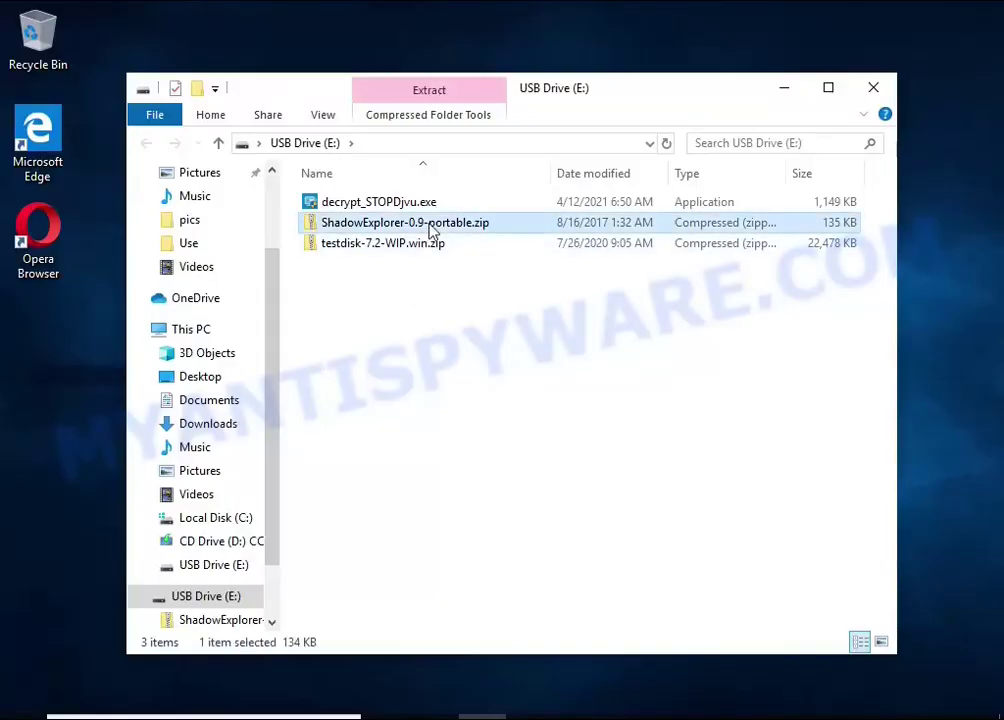
Extract ShadowExplorer-0.9-portable.zip to E:\ShadowExplorer-0.9-portable and close the original USB drive window.
{"action": "right_click", "coordinate": [540, 228]}
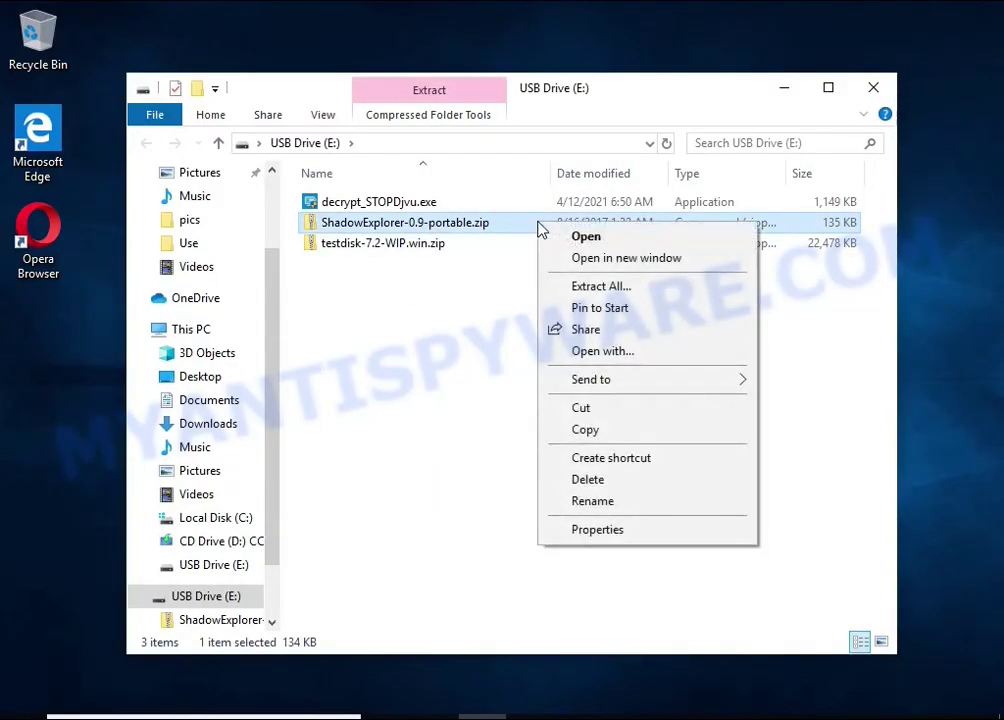
{"action": "left_click", "coordinate": [658, 289]}
{"action": "left_click", "coordinate": [691, 561]}
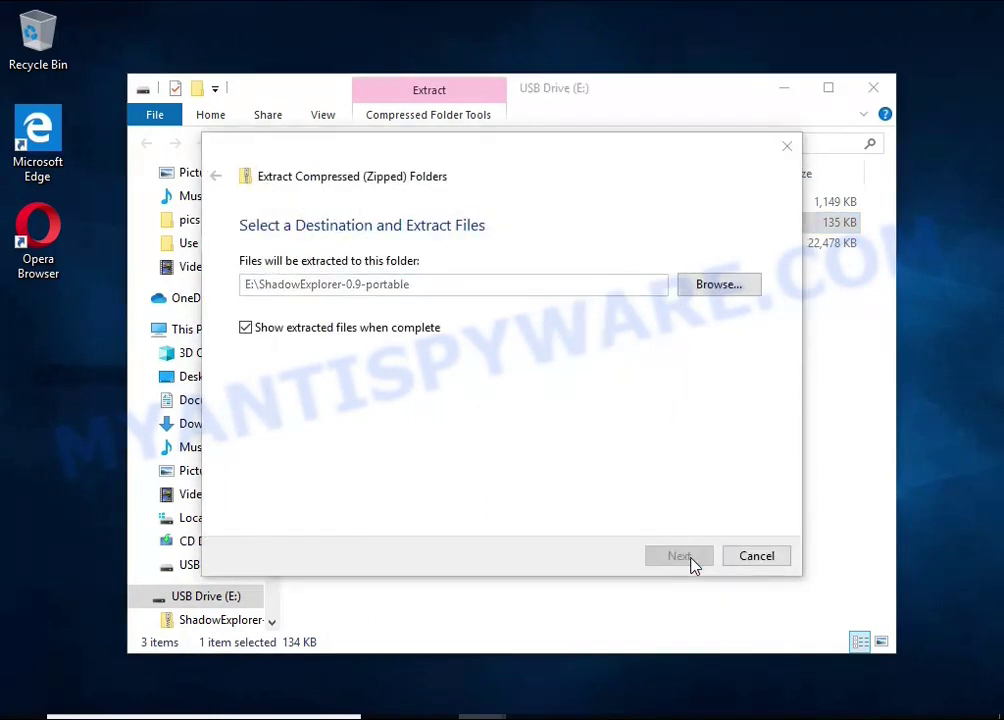
{"action": "left_click", "coordinate": [873, 88]}
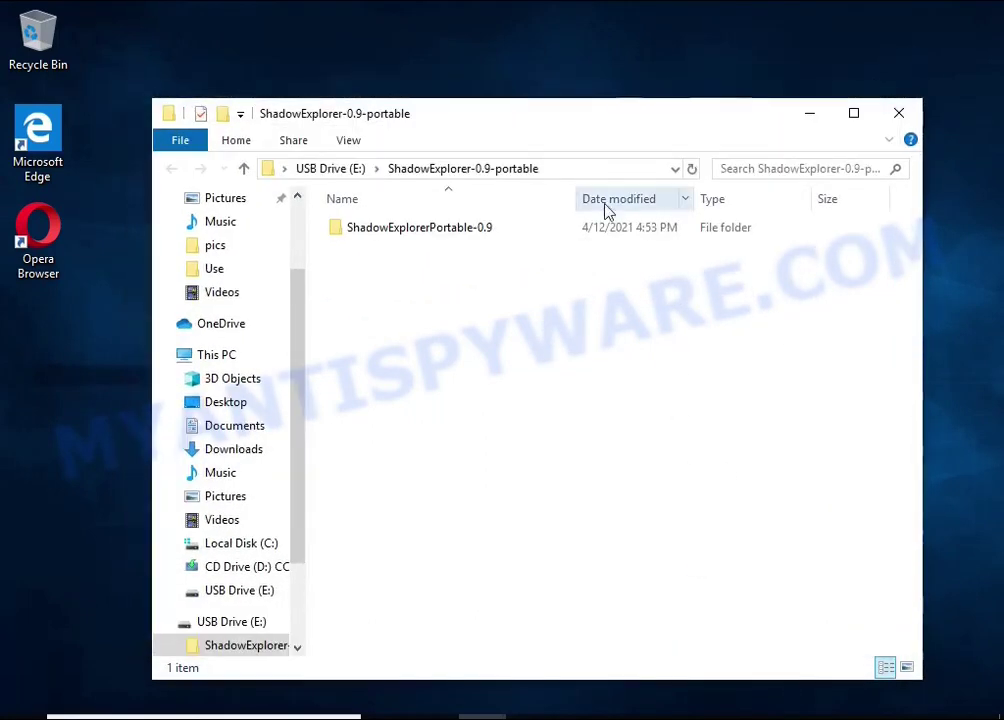
Run ShadowExplorerPortable.exe from the extracted ShadowExplorerPortable-0.9 folder and allow it to make changes.
{"action": "double_click", "coordinate": [527, 240]}
{"action": "double_click", "coordinate": [531, 272]}
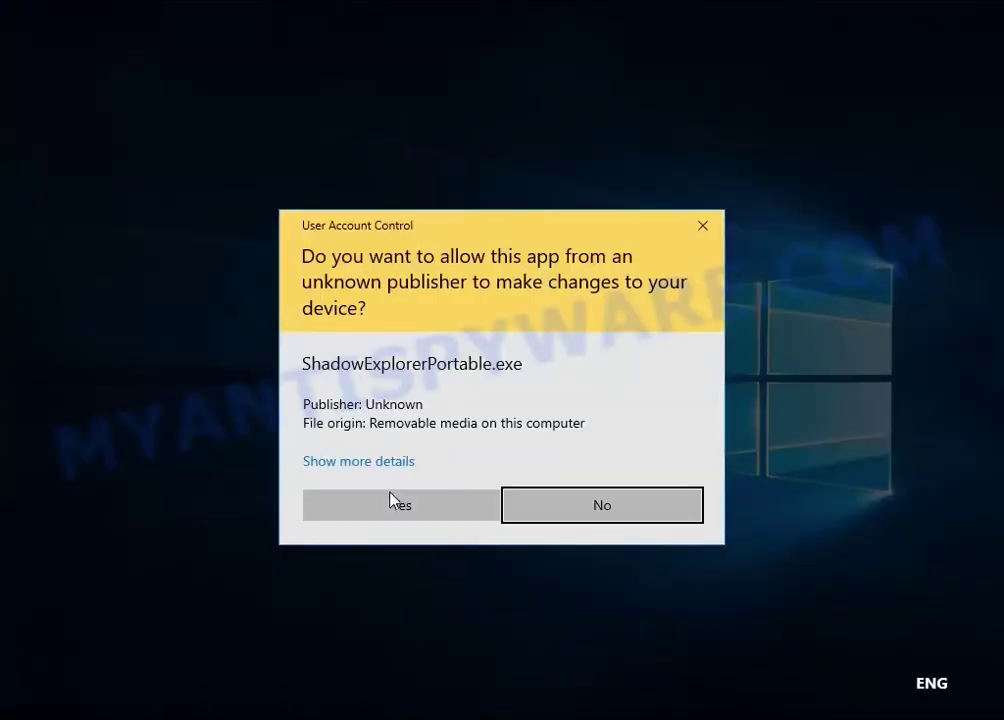
{"action": "left_click", "coordinate": [395, 504]}
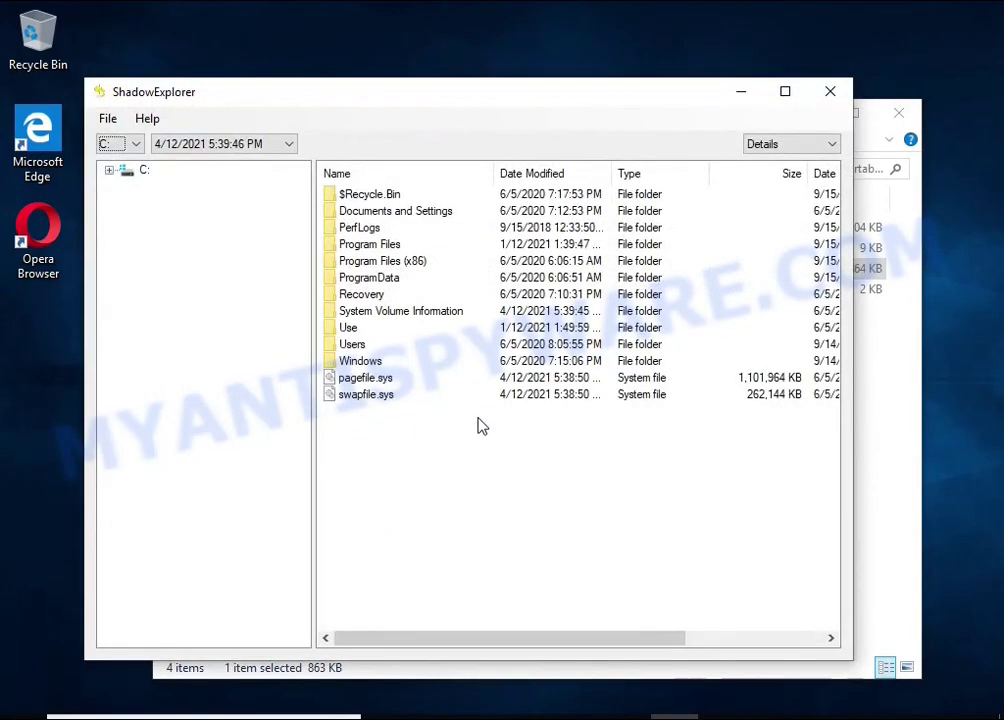
Choose drive C: and the shadow copy dated 4/12/2021 5:40:04 PM.
{"action": "left_click", "coordinate": [136, 144]}
{"action": "left_click", "coordinate": [130, 158]}
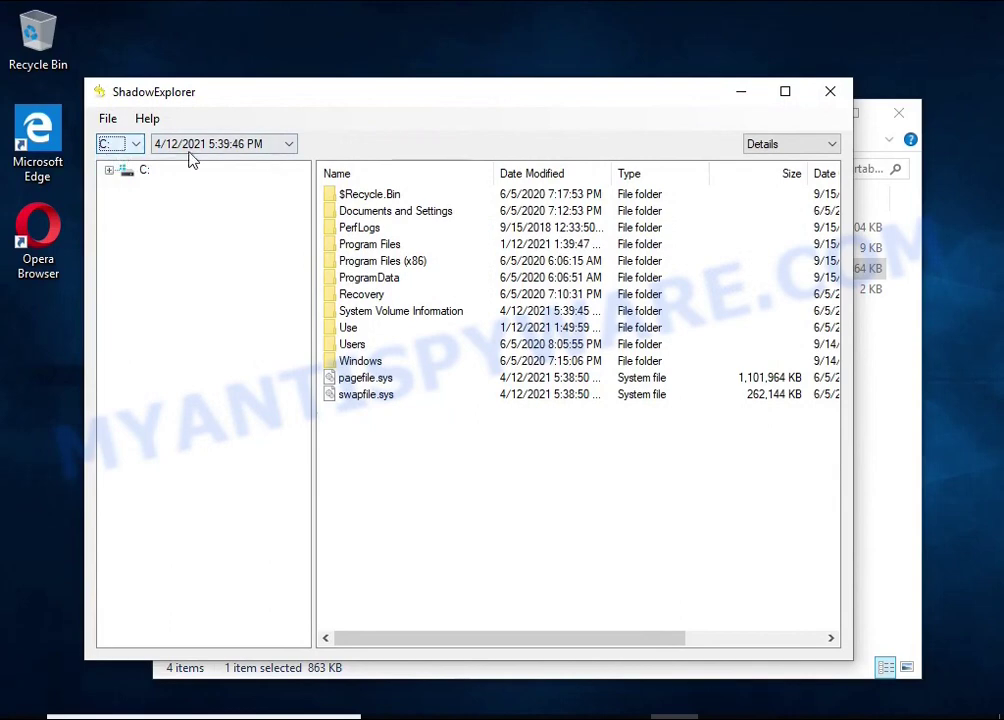
{"action": "left_click", "coordinate": [195, 146]}
{"action": "left_click", "coordinate": [206, 176]}
Open the Users\User10\Documents folder within the shadow copy.
{"action": "double_click", "coordinate": [352, 344]}
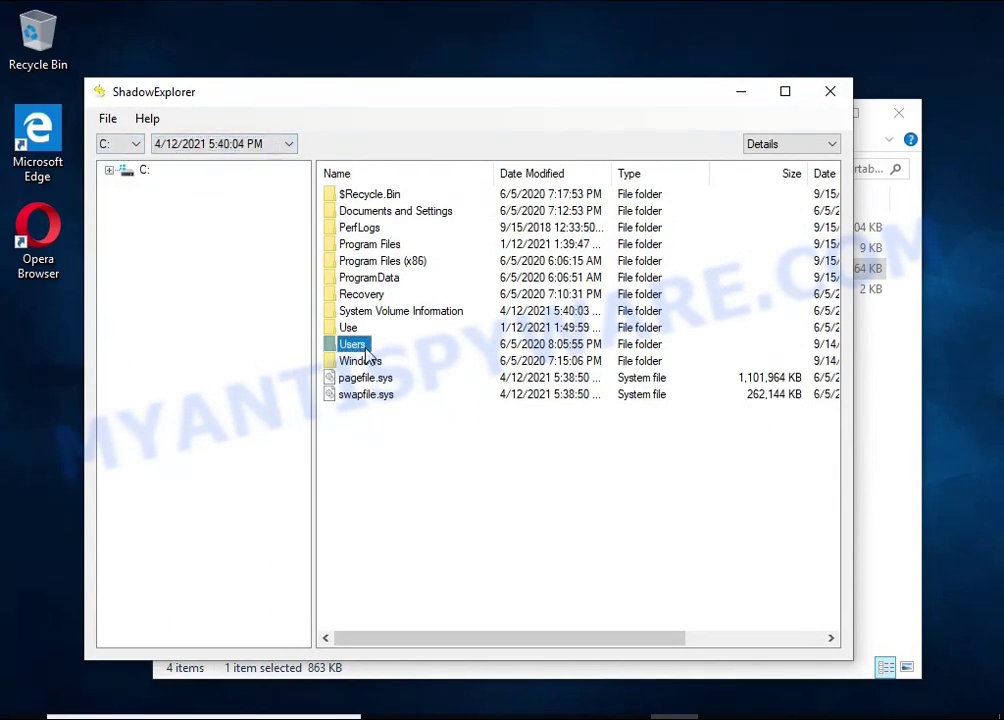
{"action": "double_click", "coordinate": [340, 262]}
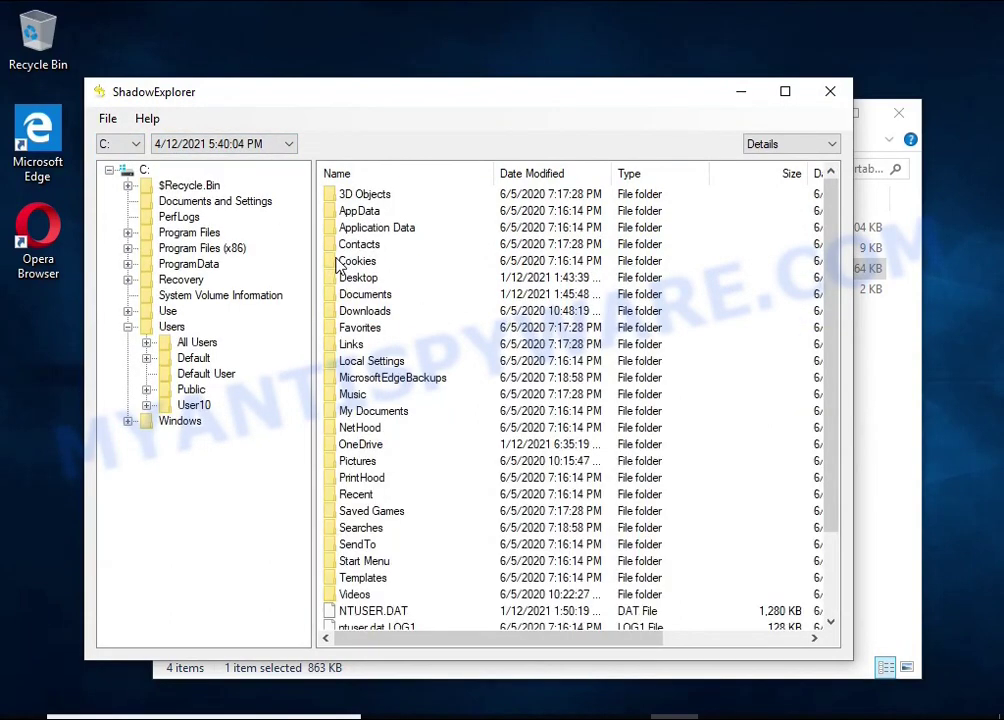
{"action": "double_click", "coordinate": [362, 294]}
Look through the document files and export the "Microsoft Word 2016 For Max" PDF to USB Drive (E:).
{"action": "left_click", "coordinate": [362, 296]}
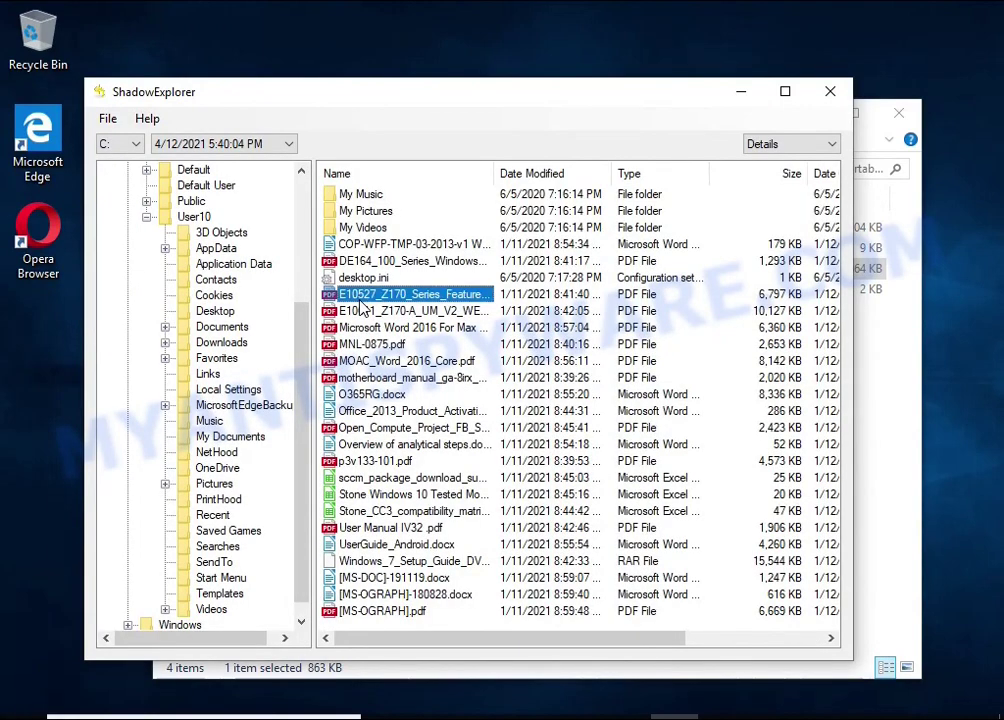
{"action": "left_click", "coordinate": [366, 328]}
{"action": "left_click", "coordinate": [370, 378]}
{"action": "left_click", "coordinate": [375, 396]}
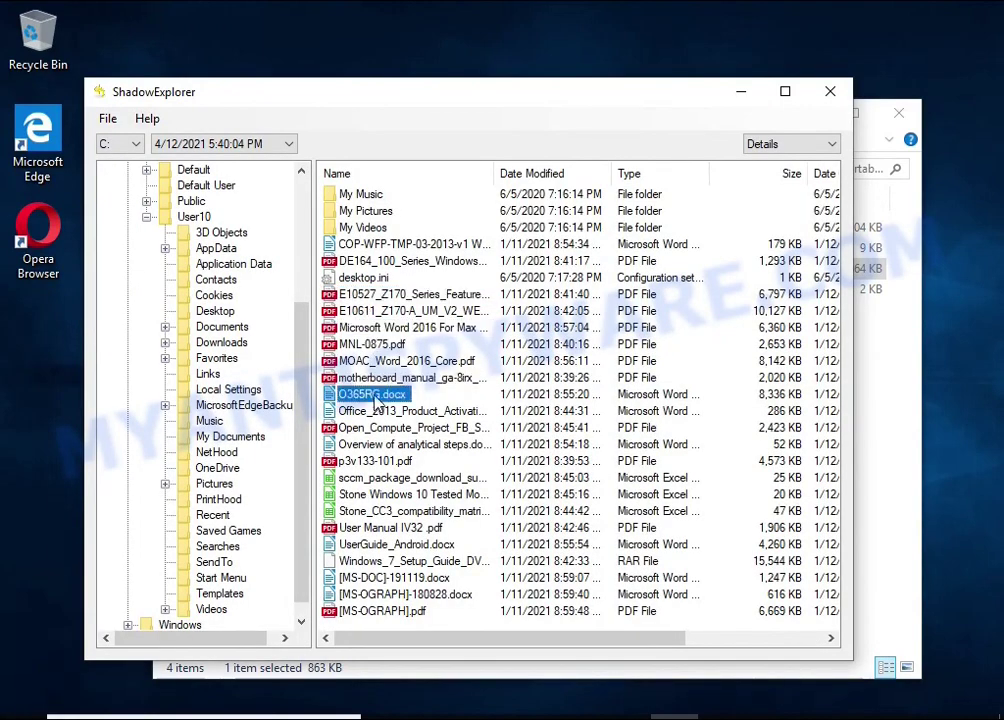
{"action": "left_click", "coordinate": [368, 345]}
{"action": "left_click", "coordinate": [366, 330]}
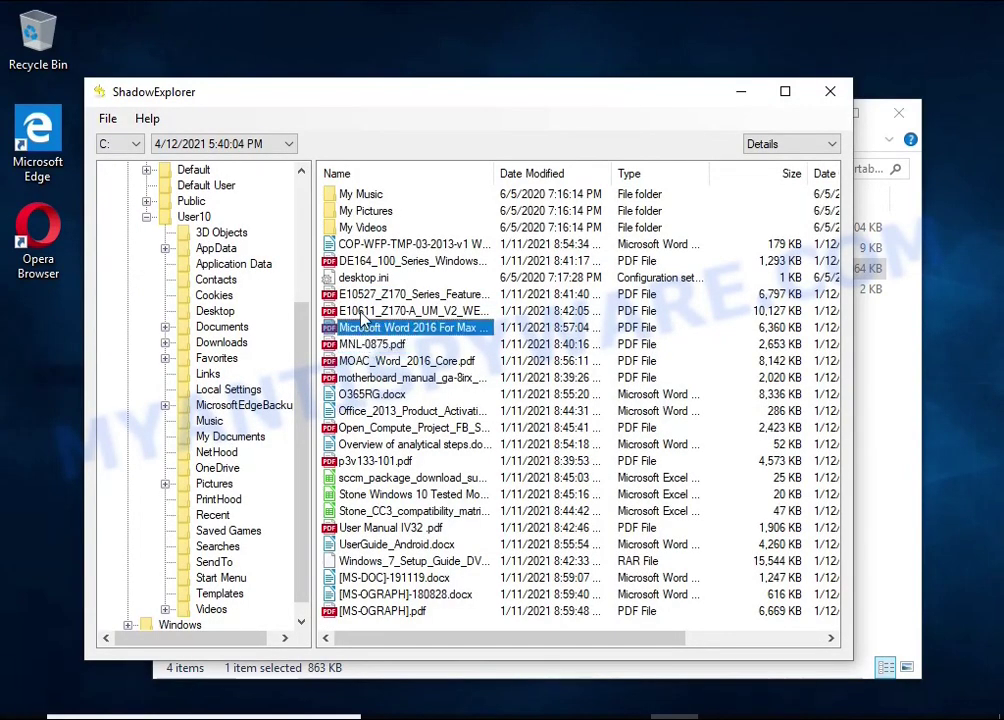
{"action": "right_click", "coordinate": [407, 329]}
{"action": "left_click", "coordinate": [437, 344]}
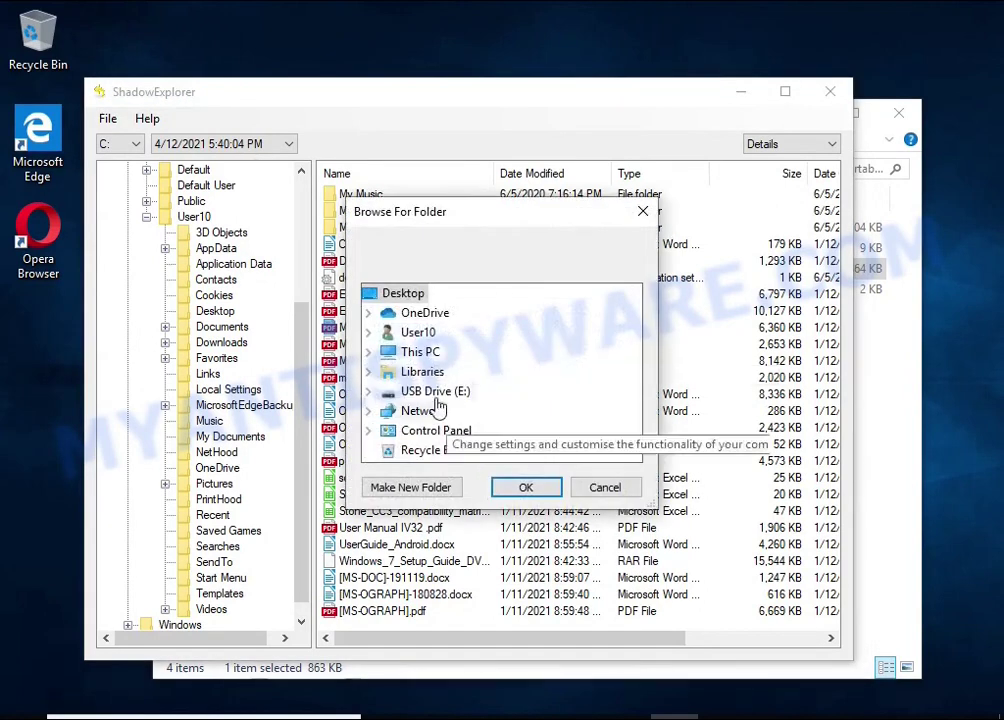
{"action": "left_click", "coordinate": [435, 391]}
{"action": "left_click", "coordinate": [526, 487]}
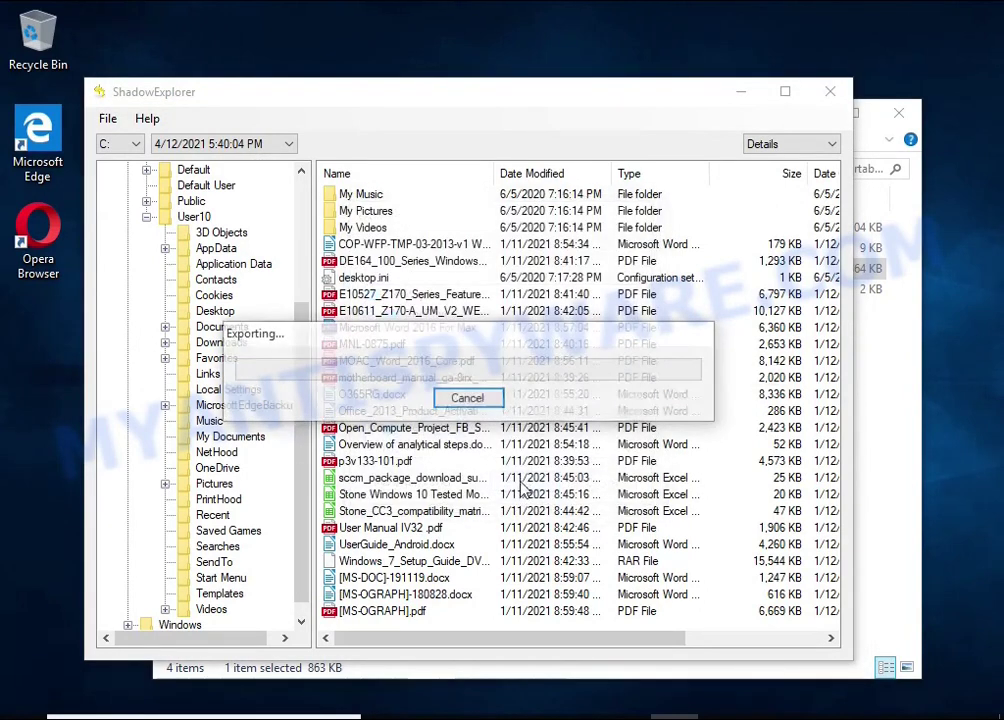
Export UserGuide_Android.docx from the Documents shadow copy to USB Drive (E:).
{"action": "left_click", "coordinate": [372, 546]}
{"action": "right_click", "coordinate": [372, 546]}
{"action": "left_click", "coordinate": [380, 559]}
{"action": "left_click", "coordinate": [435, 391]}
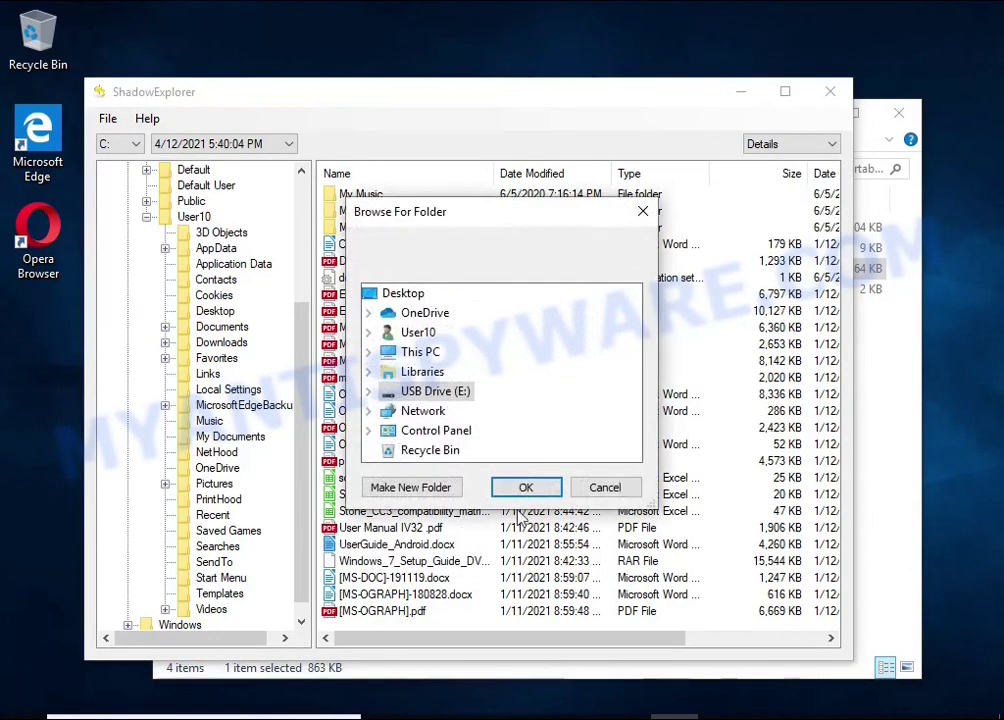
{"action": "left_click", "coordinate": [526, 487]}
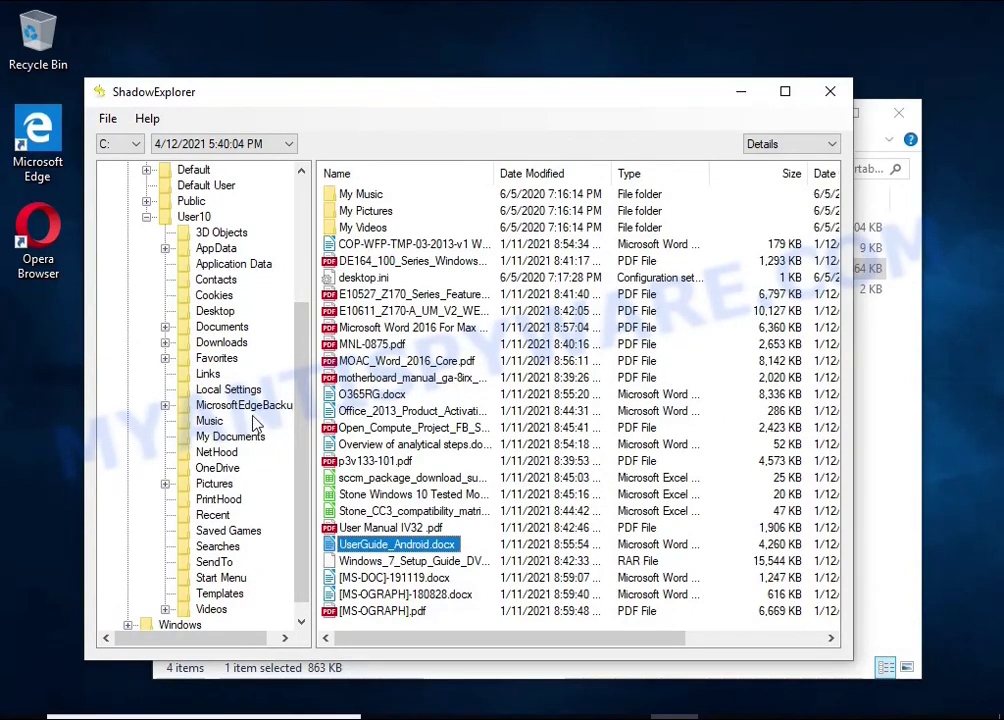
Open the Pictures folder of User10 in the shadow copy and export Chrysanthemum.jpg to USB Drive (E:).
{"action": "left_click", "coordinate": [215, 485]}
{"action": "left_click", "coordinate": [357, 313]}
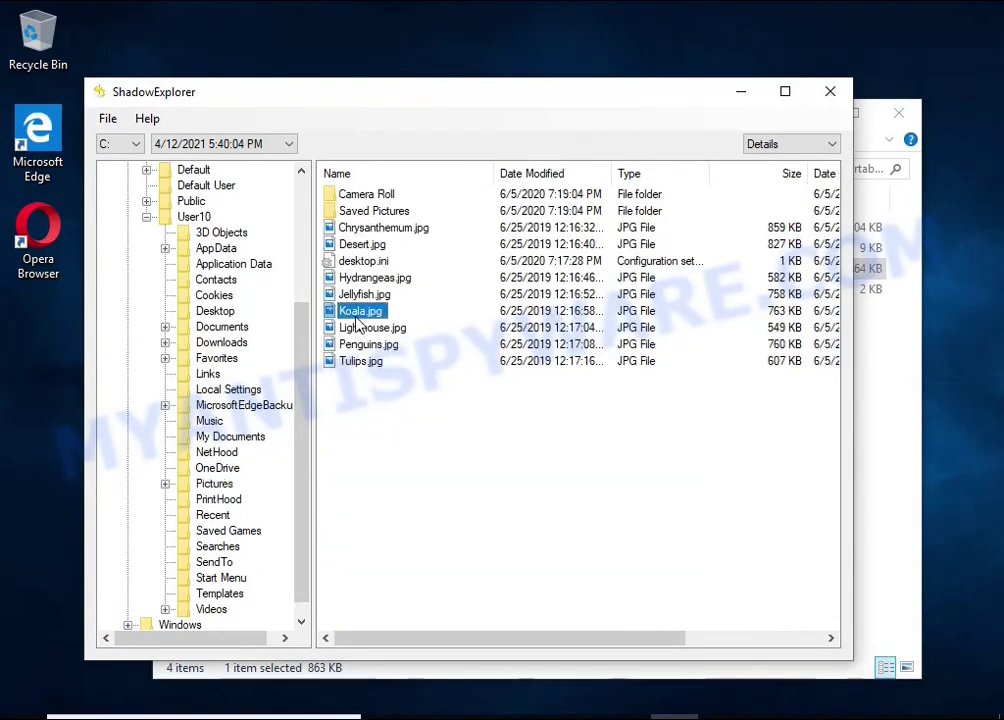
{"action": "left_click", "coordinate": [368, 228]}
{"action": "right_click", "coordinate": [368, 229]}
{"action": "left_click", "coordinate": [405, 243]}
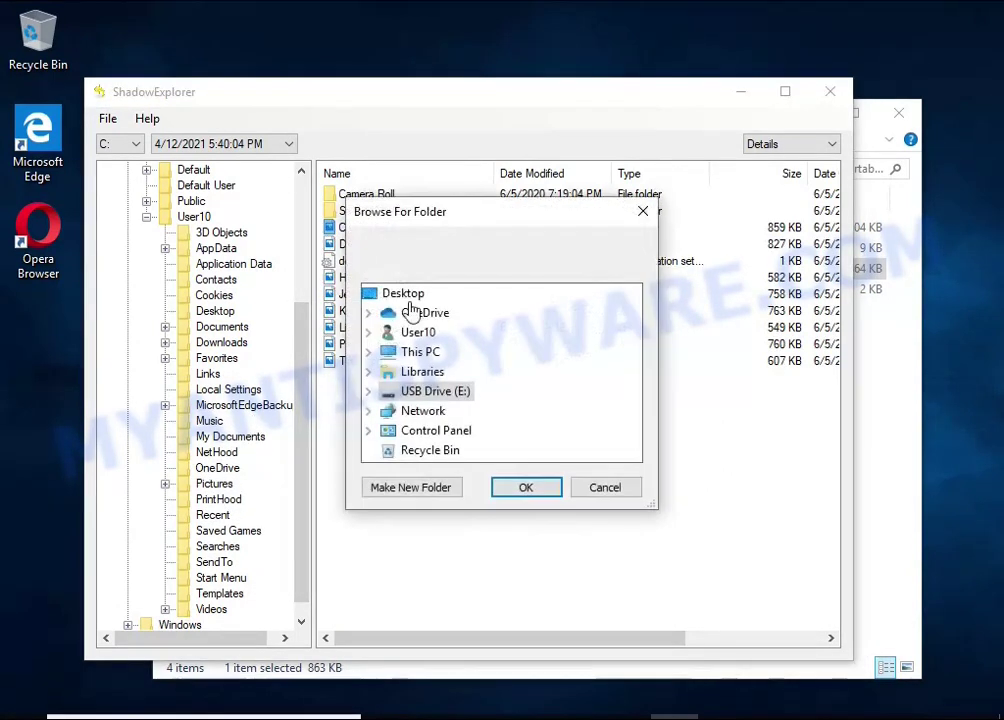
{"action": "left_click", "coordinate": [520, 488]}
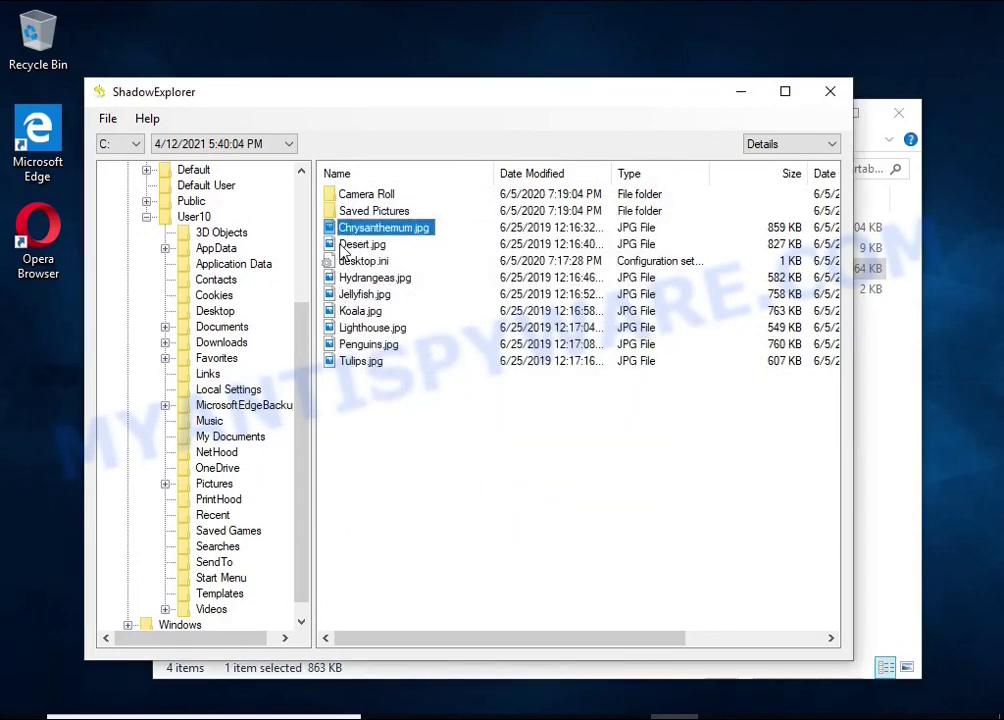
Export Desert.jpg from the Pictures shadow copy to USB Drive (E:) and close ShadowExplorer.
{"action": "right_click", "coordinate": [343, 246]}
{"action": "left_click", "coordinate": [392, 255]}
{"action": "left_click", "coordinate": [522, 487]}
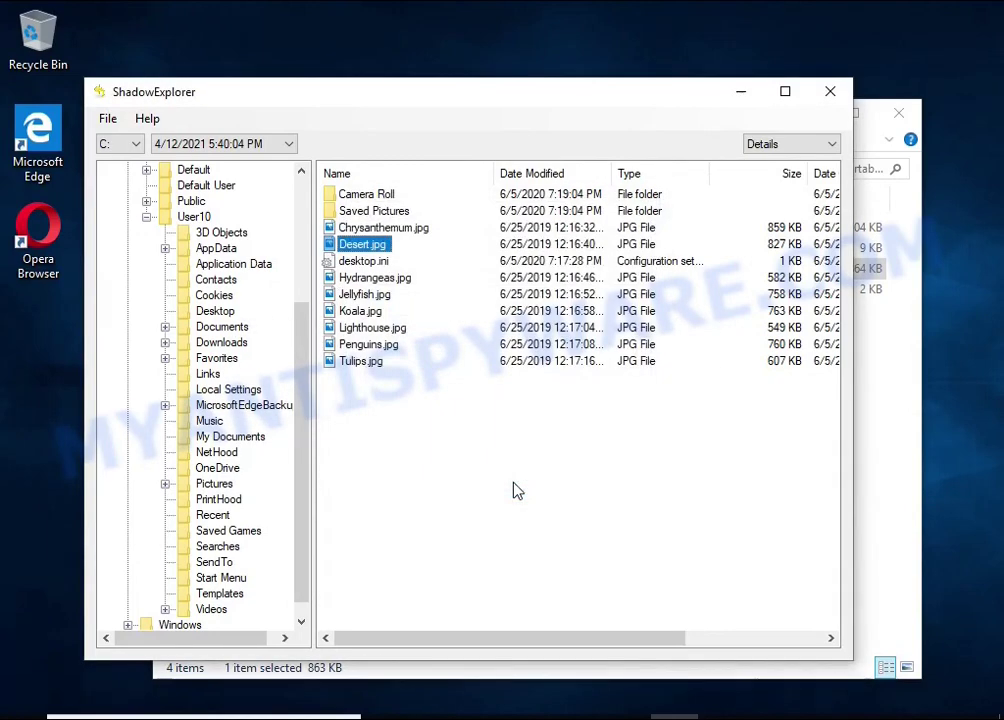
{"action": "left_click", "coordinate": [830, 92]}
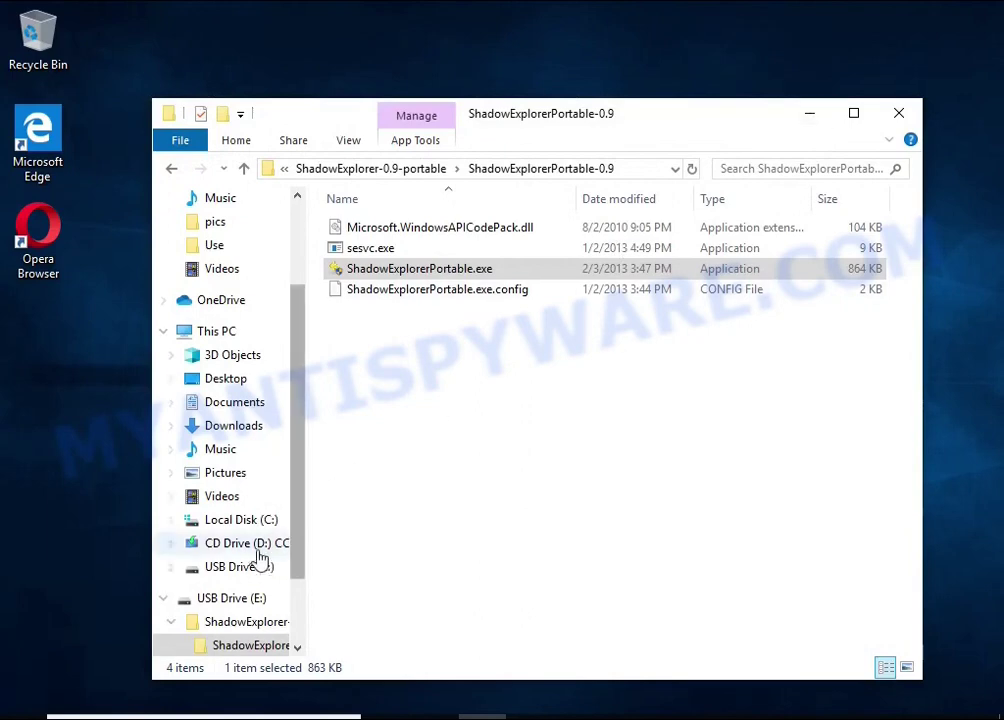
Open the recovered UserGuide_Android.docx from USB Drive (E:) and look through its pages.
{"action": "left_click", "coordinate": [233, 599]}
{"action": "left_click", "coordinate": [426, 248]}
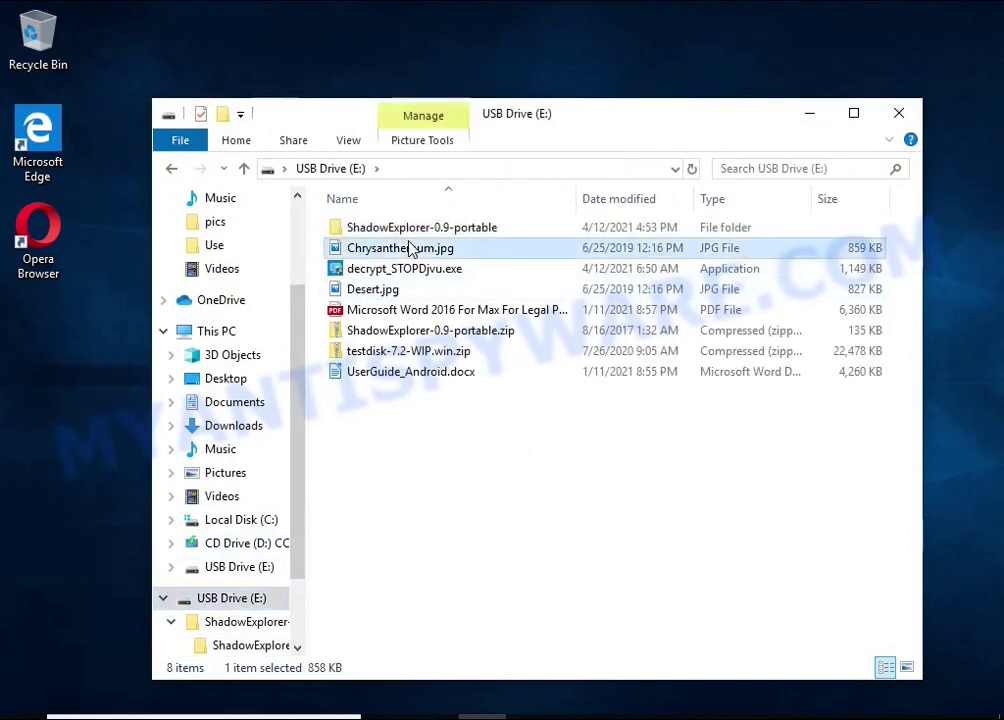
{"action": "left_click", "coordinate": [423, 292]}
{"action": "left_click", "coordinate": [432, 311]}
{"action": "double_click", "coordinate": [436, 376]}
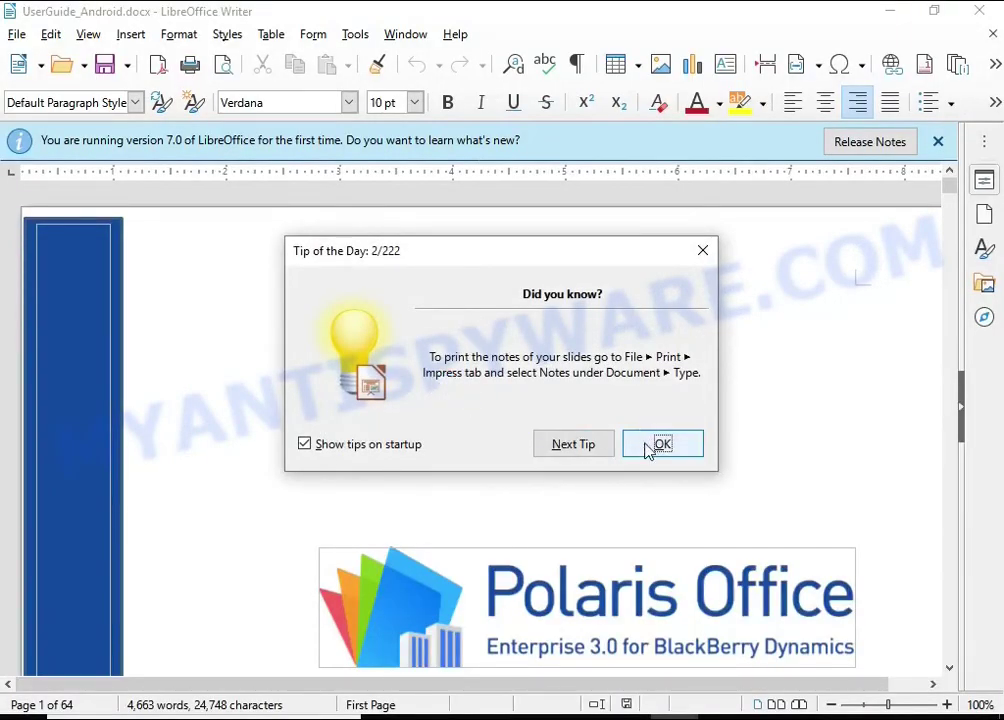
{"action": "left_click", "coordinate": [650, 446]}
{"action": "scroll", "coordinate": [672, 375], "scroll_direction": "down", "scroll_amount": 5}
{"action": "scroll", "coordinate": [634, 365], "scroll_direction": "down", "scroll_amount": 5}
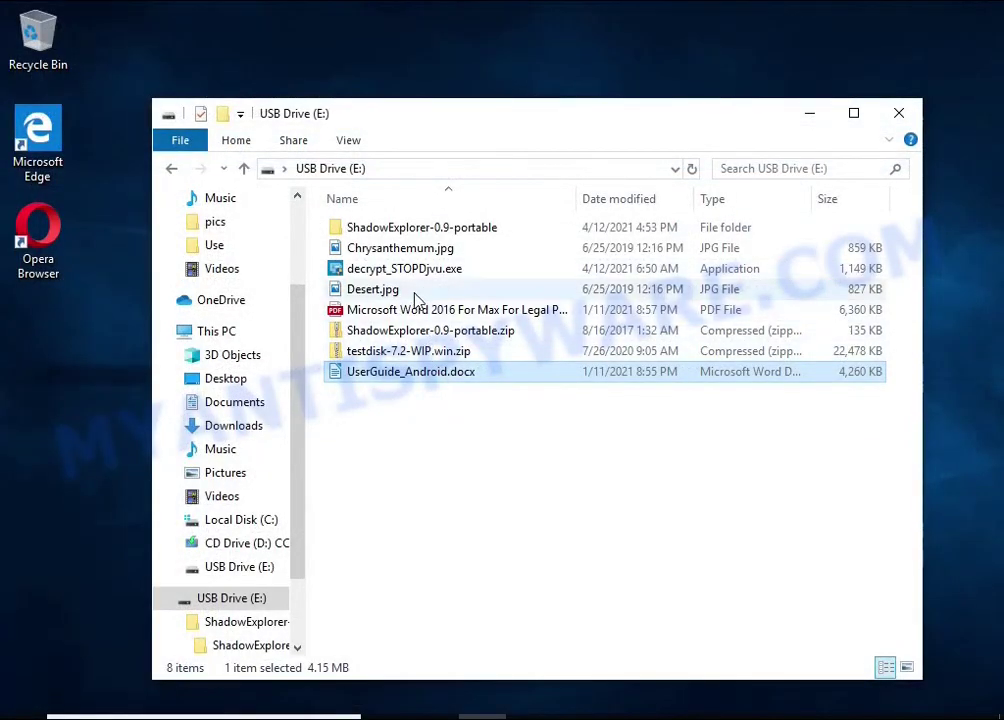
Open the recovered "Microsoft Word 2016 For Max" PDF from USB Drive (E:) and look through its pages.
{"action": "left_click", "coordinate": [416, 312]}
{"action": "double_click", "coordinate": [416, 312]}
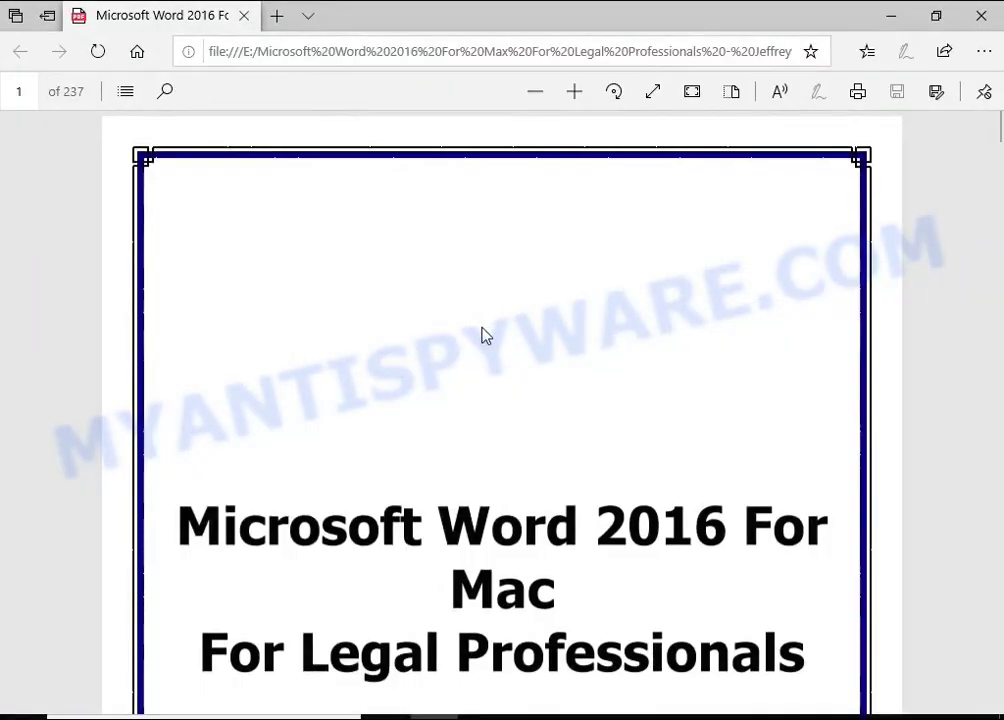
{"action": "scroll", "coordinate": [500, 330], "scroll_direction": "down", "scroll_amount": 5}
{"action": "scroll", "coordinate": [515, 322], "scroll_direction": "down", "scroll_amount": 10}
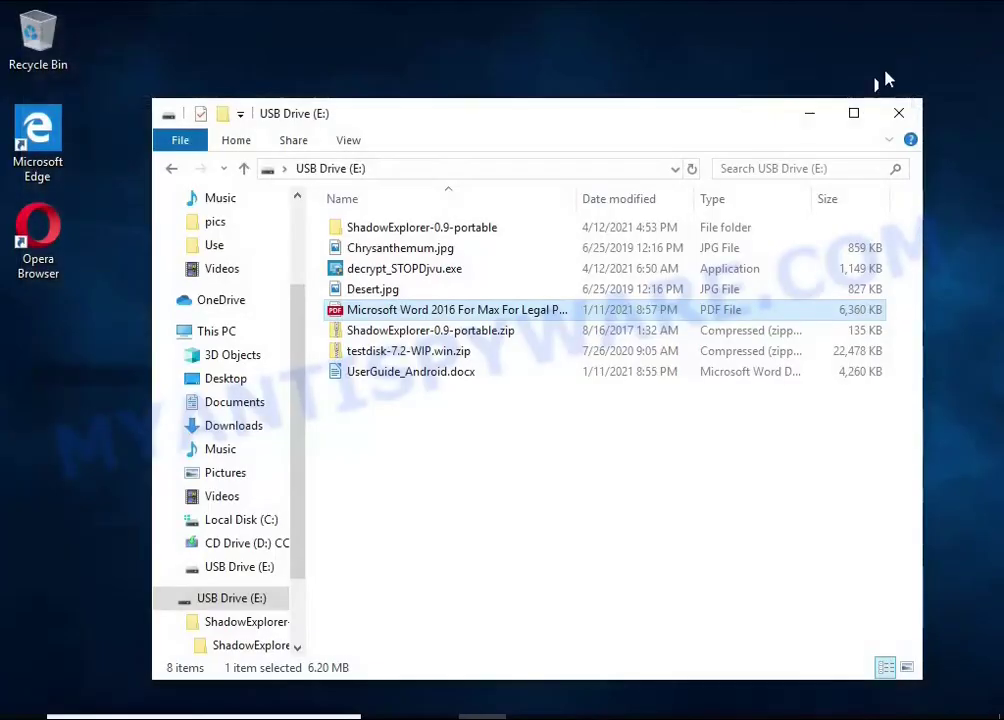
View the recovered Desert.jpg and Chrysanthemum.jpg in Photos, and close the USB Drive (E:) folder window.
{"action": "double_click", "coordinate": [426, 289]}
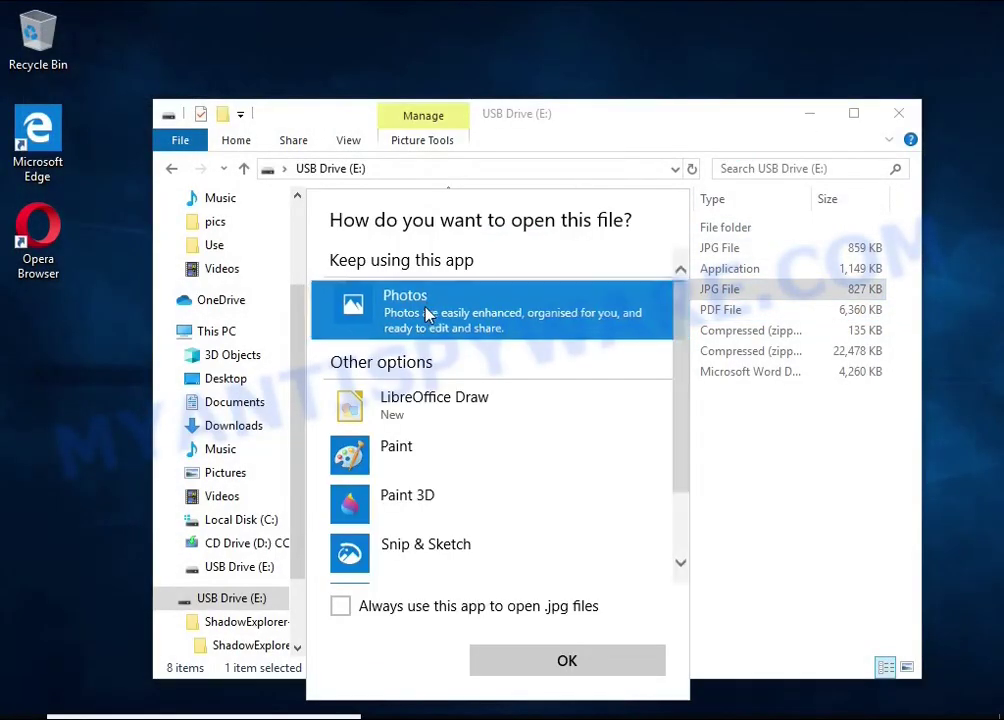
{"action": "double_click", "coordinate": [426, 315]}
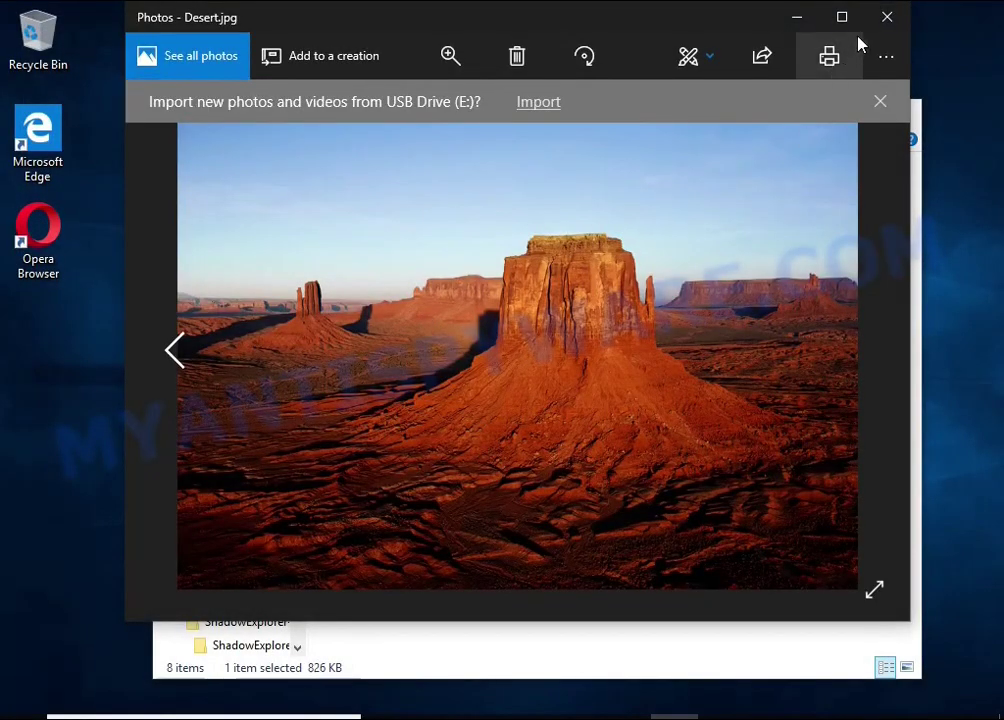
{"action": "left_click", "coordinate": [882, 31]}
{"action": "double_click", "coordinate": [432, 309]}
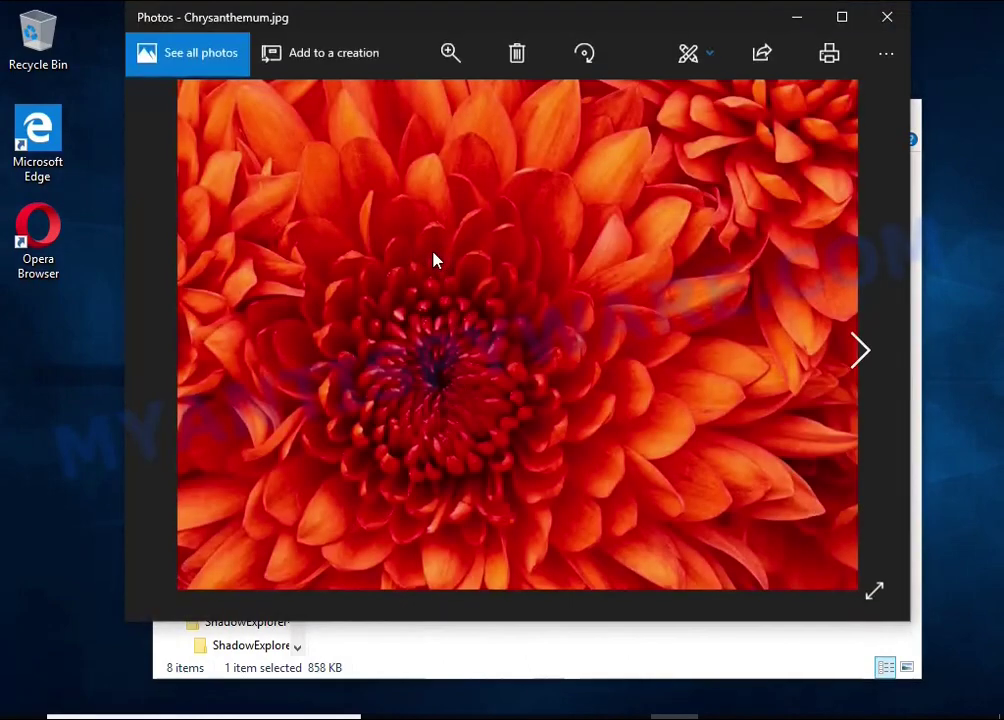
{"action": "left_click", "coordinate": [885, 17]}
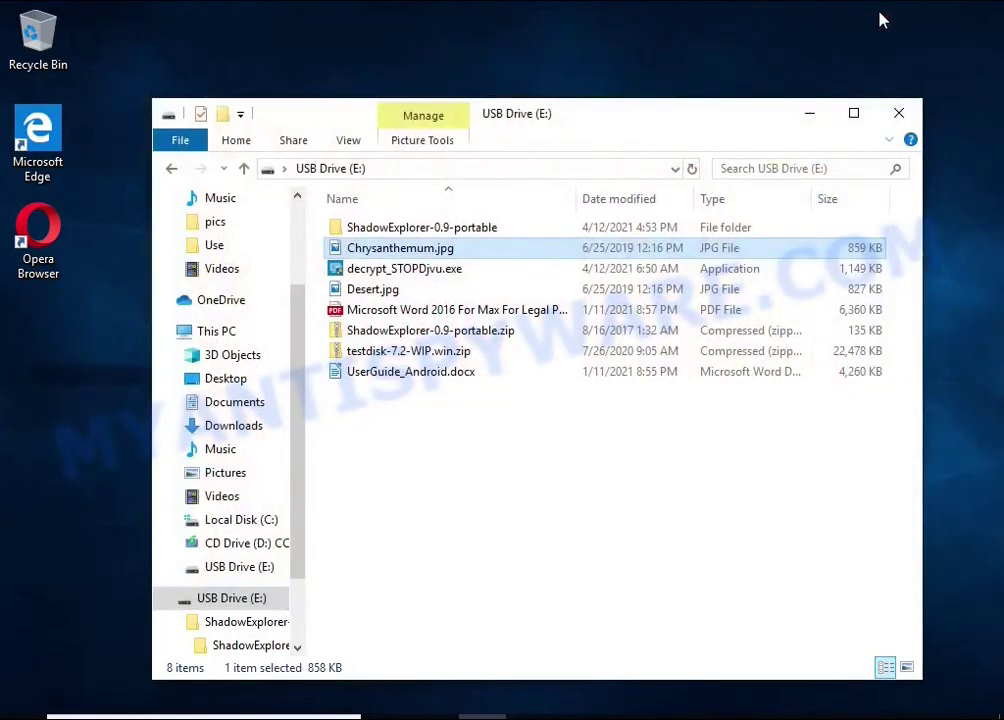
{"action": "left_click", "coordinate": [899, 113]}
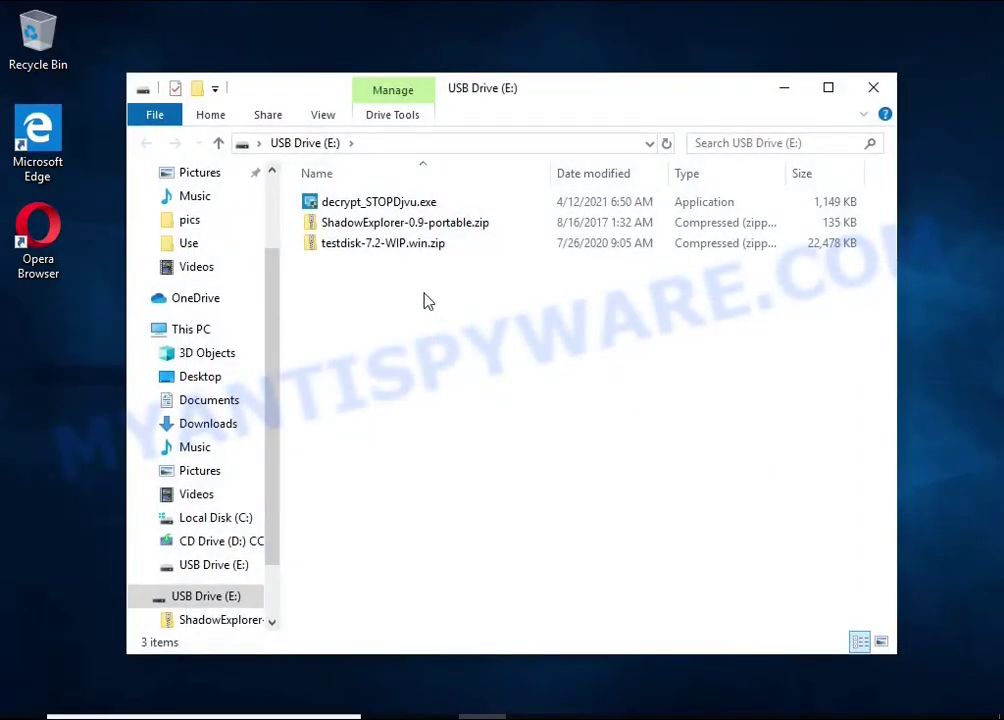
Extract testdisk-7.2-WIP.win.zip on USB Drive (E:), keeping only the window with the extracted folder open.
{"action": "left_click", "coordinate": [432, 248]}
{"action": "right_click", "coordinate": [492, 251]}
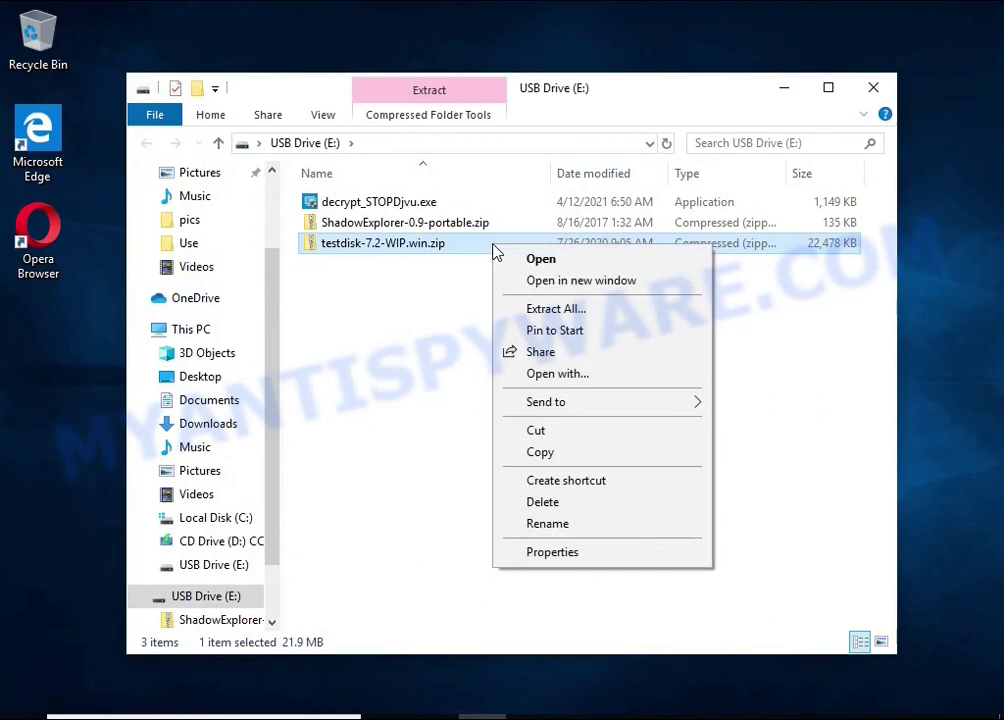
{"action": "left_click", "coordinate": [650, 312]}
{"action": "left_click", "coordinate": [680, 556]}
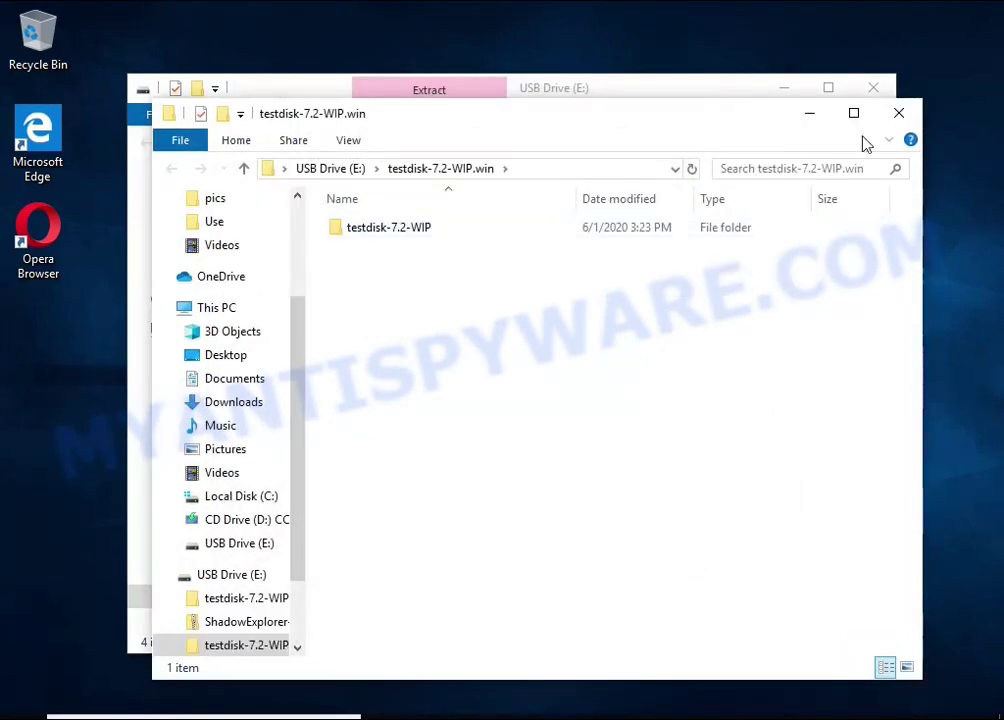
{"action": "left_click", "coordinate": [873, 88]}
Run qphotorec_win.exe from the extracted testdisk-7.2-WIP folder and allow it to make changes.
{"action": "double_click", "coordinate": [464, 234]}
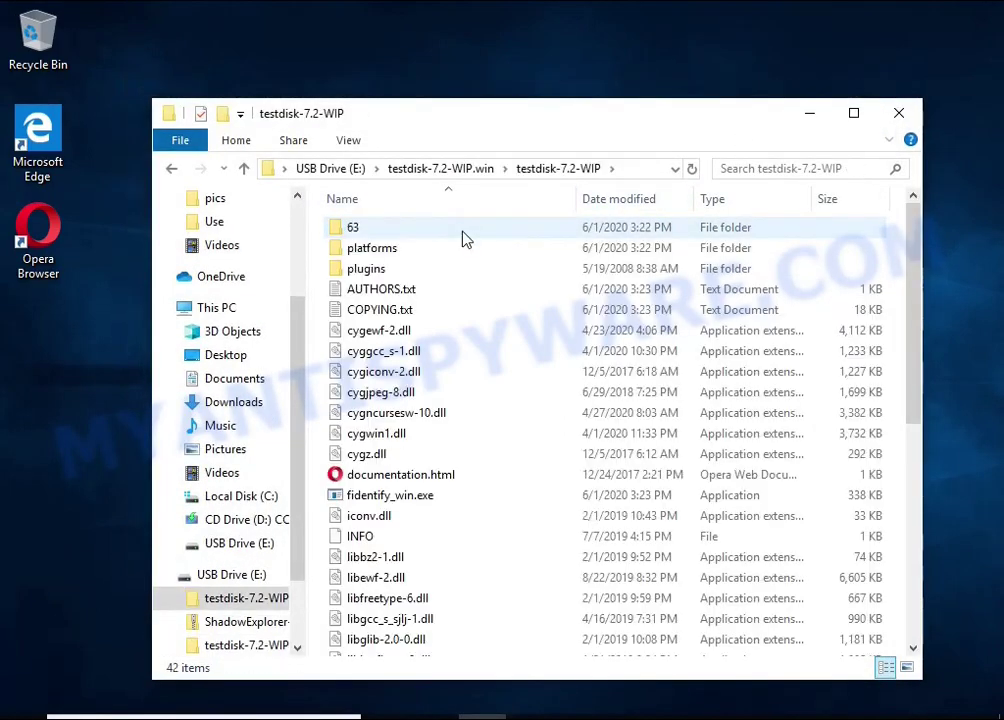
{"action": "scroll", "coordinate": [464, 238], "scroll_direction": "down", "scroll_amount": 7}
{"action": "left_click", "coordinate": [433, 462]}
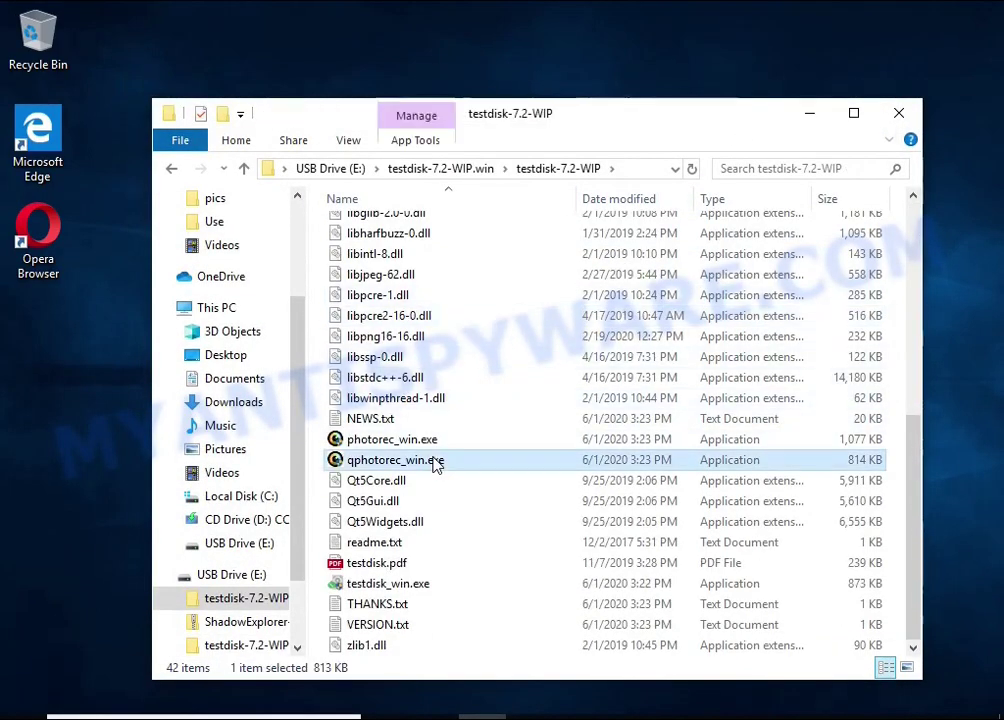
{"action": "double_click", "coordinate": [510, 466]}
{"action": "left_click", "coordinate": [430, 511]}
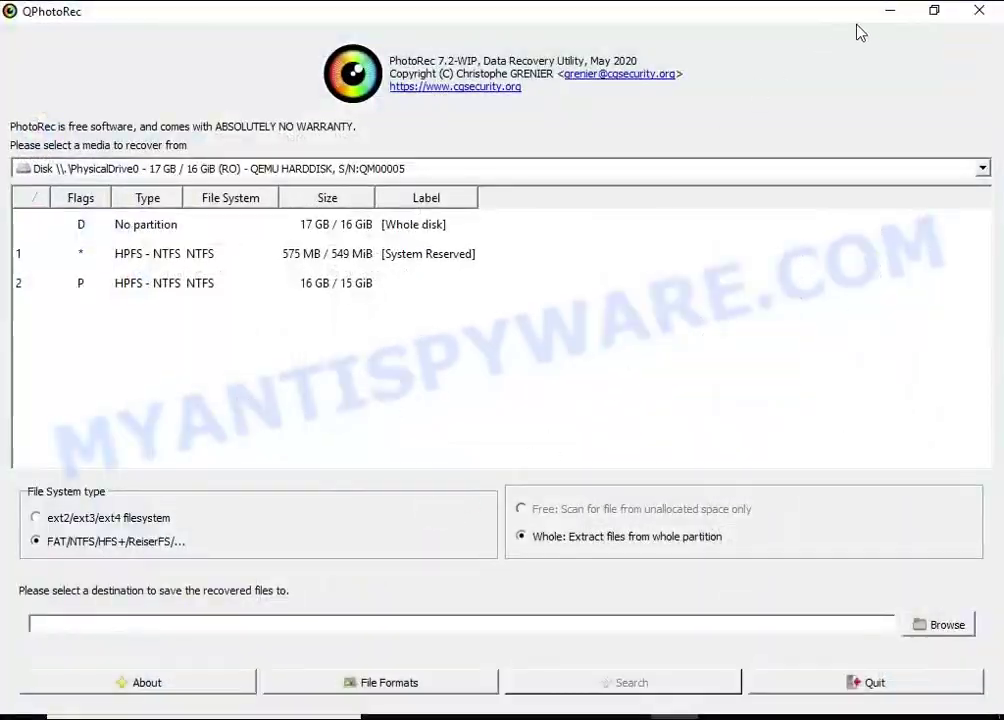
Shrink the QPhotoRec window and select the 16 GB NTFS partition 2 of PhysicalDrive0 as the recovery source.
{"action": "left_click", "coordinate": [929, 14]}
{"action": "left_click", "coordinate": [898, 105]}
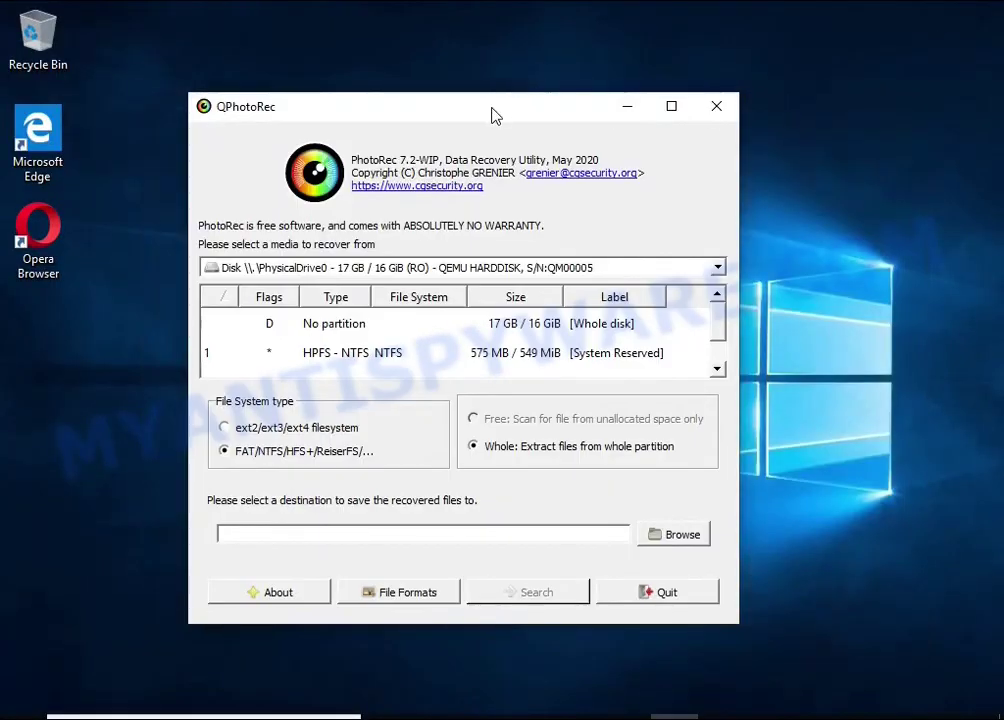
{"action": "left_click_drag", "start_coordinate": [491, 115], "coordinate": [538, 104]}
{"action": "left_click", "coordinate": [500, 258]}
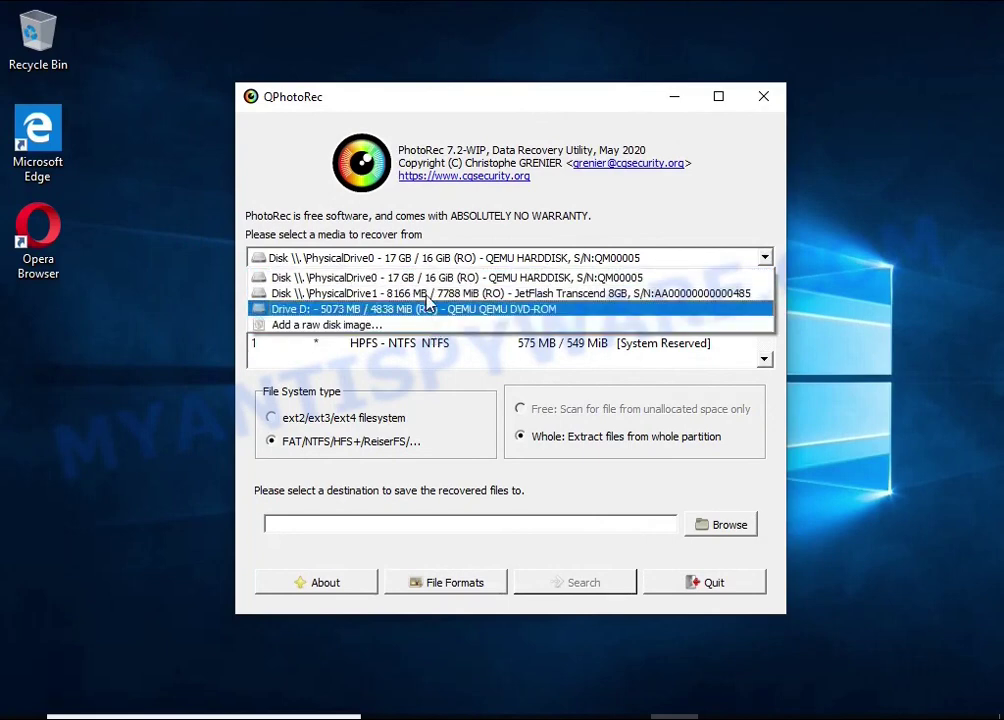
{"action": "left_click", "coordinate": [420, 345]}
{"action": "scroll", "coordinate": [420, 345], "scroll_direction": "down", "scroll_amount": 1}
{"action": "left_click", "coordinate": [586, 356]}
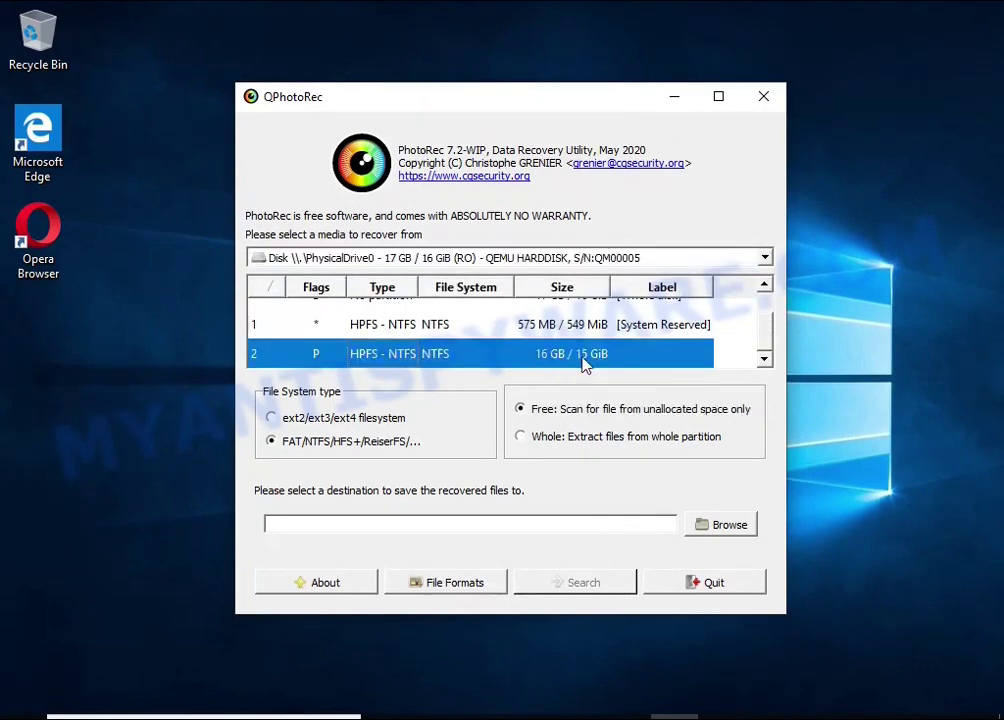
Clear all file formats for recovery and enable only doc Microsoft Office Document.
{"action": "left_click", "coordinate": [430, 589]}
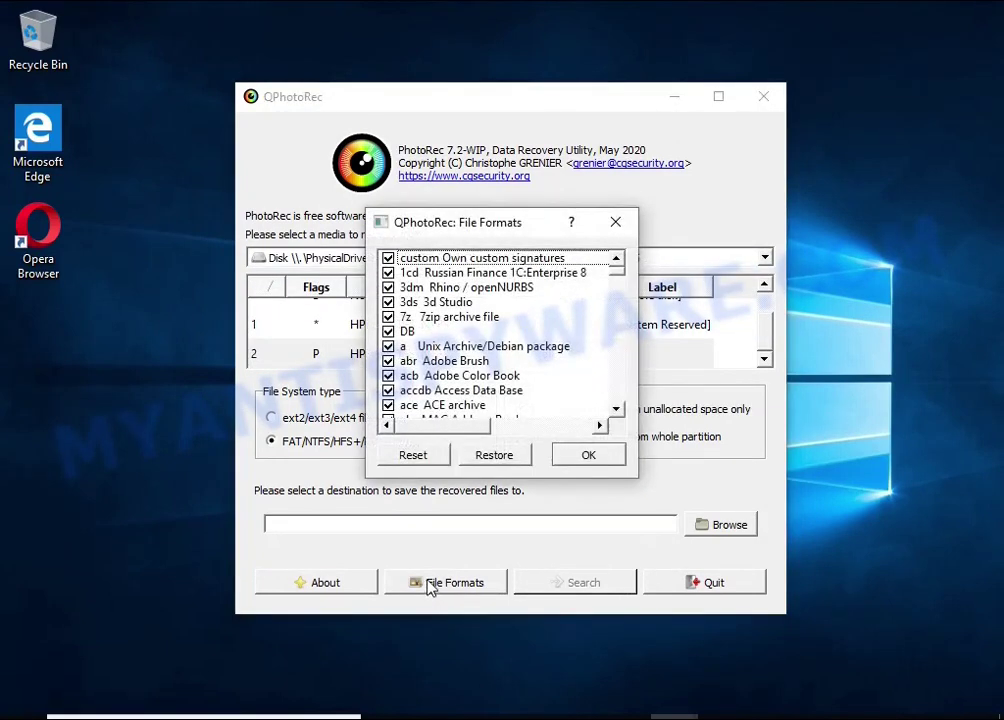
{"action": "left_click", "coordinate": [413, 455]}
{"action": "scroll", "coordinate": [455, 350], "scroll_direction": "down", "scroll_amount": 20}
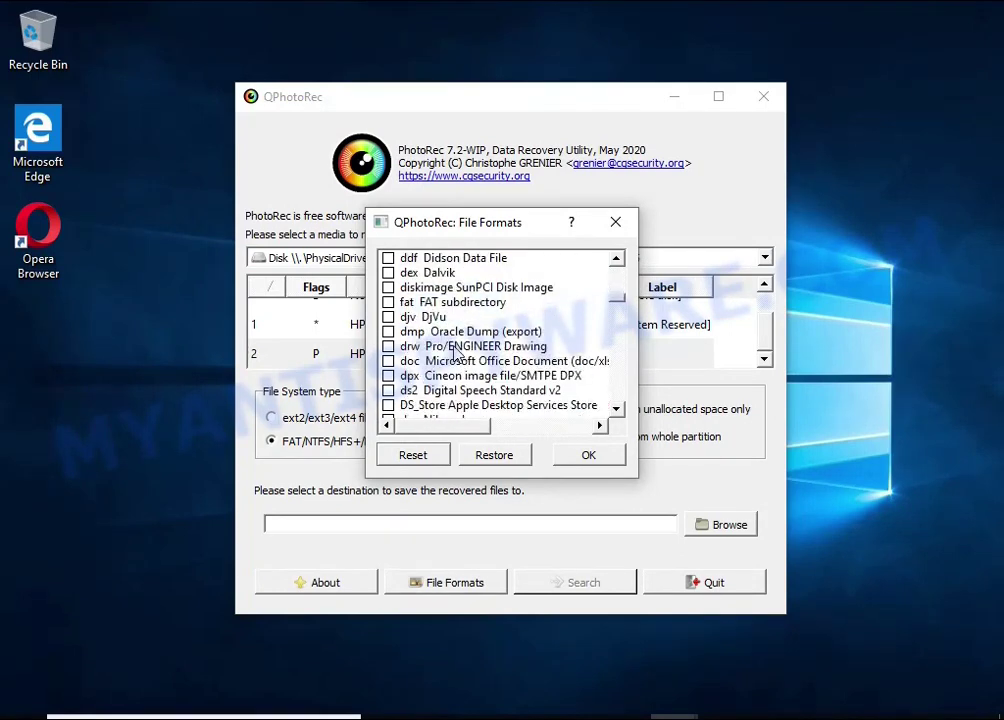
{"action": "scroll", "coordinate": [455, 350], "scroll_direction": "down", "scroll_amount": 1}
{"action": "left_click", "coordinate": [457, 318]}
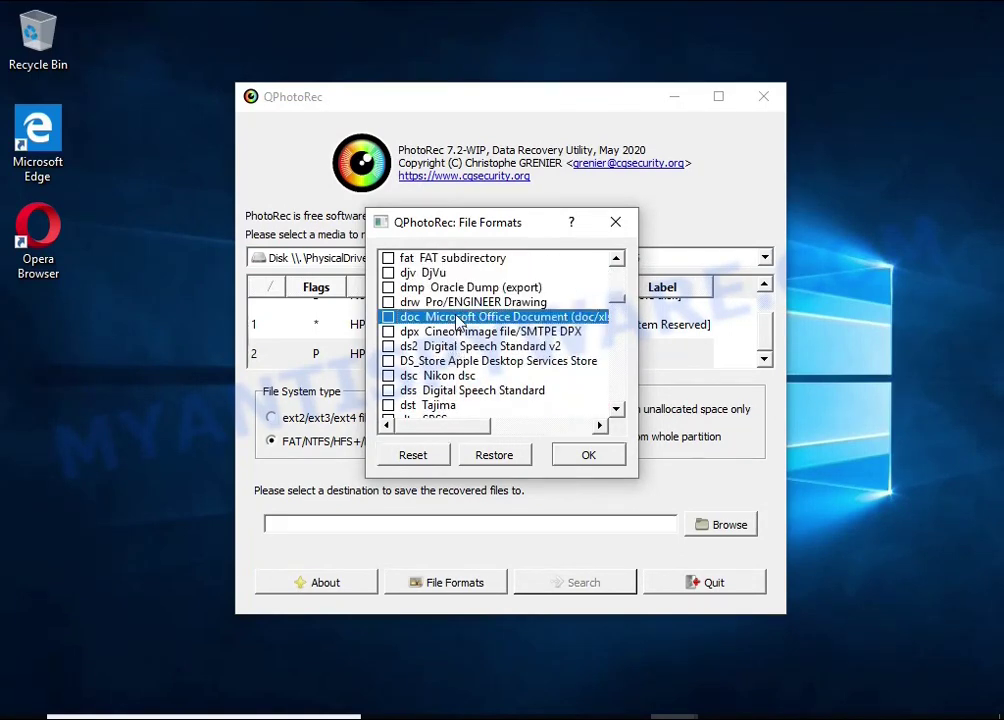
{"action": "left_click_drag", "start_coordinate": [463, 432], "coordinate": [388, 425]}
Enable the jpg, pdf and zip file formats for recovery as well.
{"action": "scroll", "coordinate": [474, 362], "scroll_direction": "down", "scroll_amount": 6}
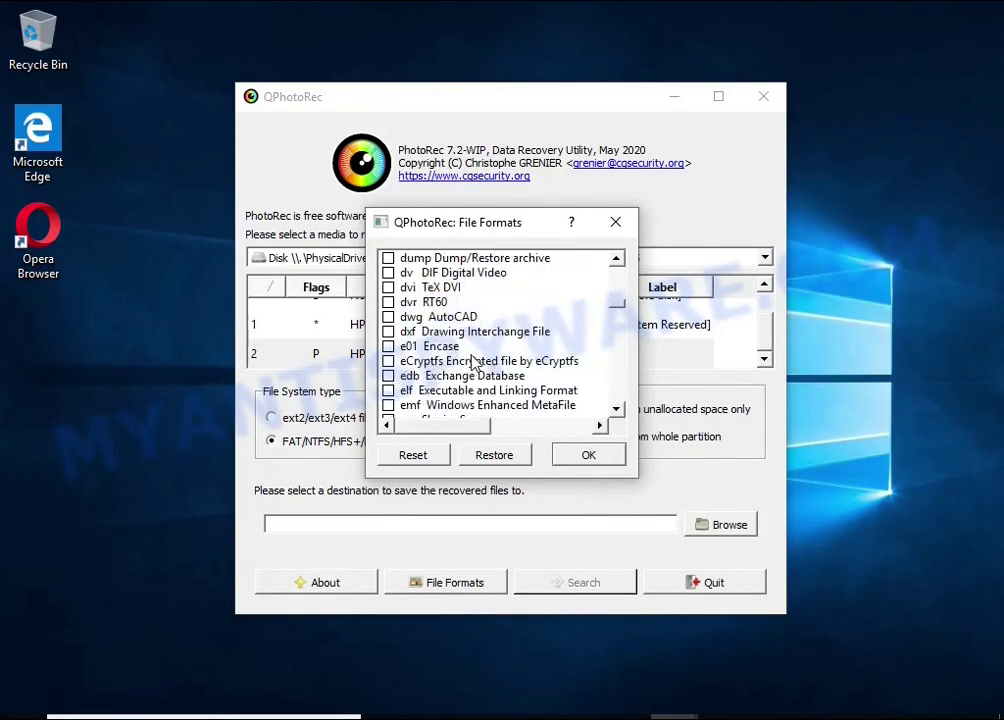
{"action": "scroll", "coordinate": [474, 362], "scroll_direction": "down", "scroll_amount": 20}
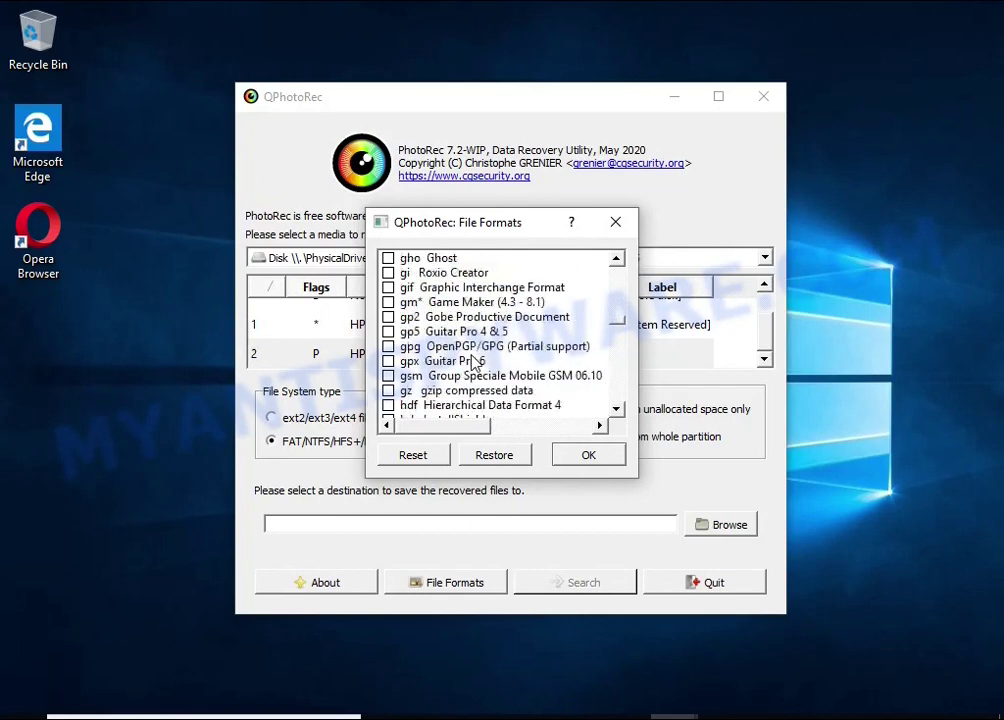
{"action": "scroll", "coordinate": [477, 357], "scroll_direction": "down", "scroll_amount": 1}
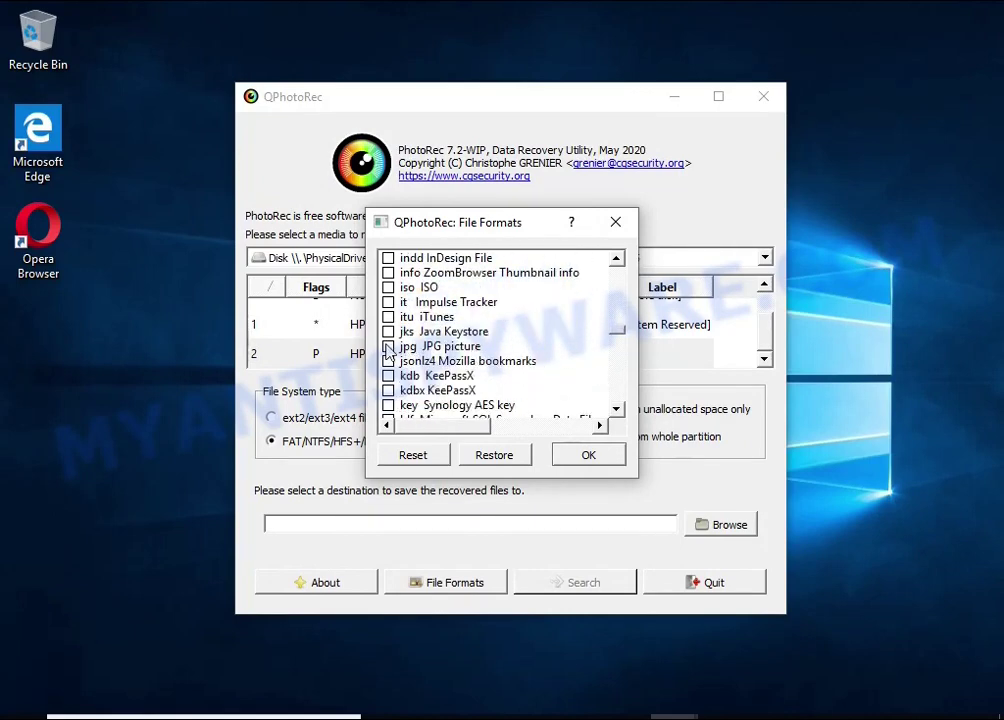
{"action": "scroll", "coordinate": [490, 357], "scroll_direction": "down", "scroll_amount": 19}
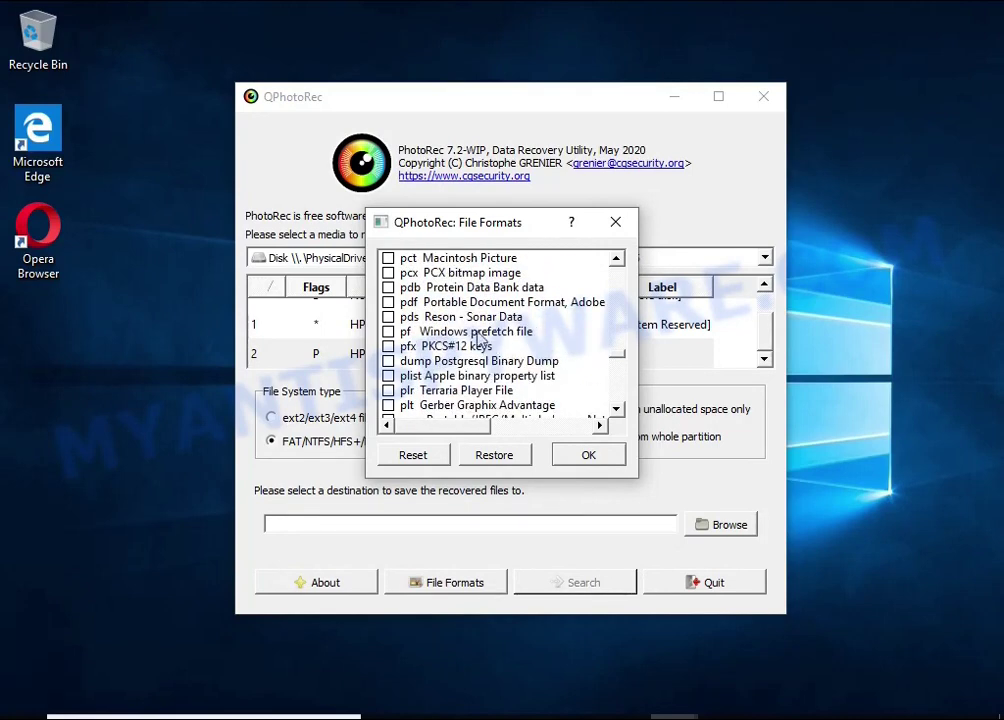
{"action": "scroll", "coordinate": [432, 312], "scroll_direction": "down", "scroll_amount": 20}
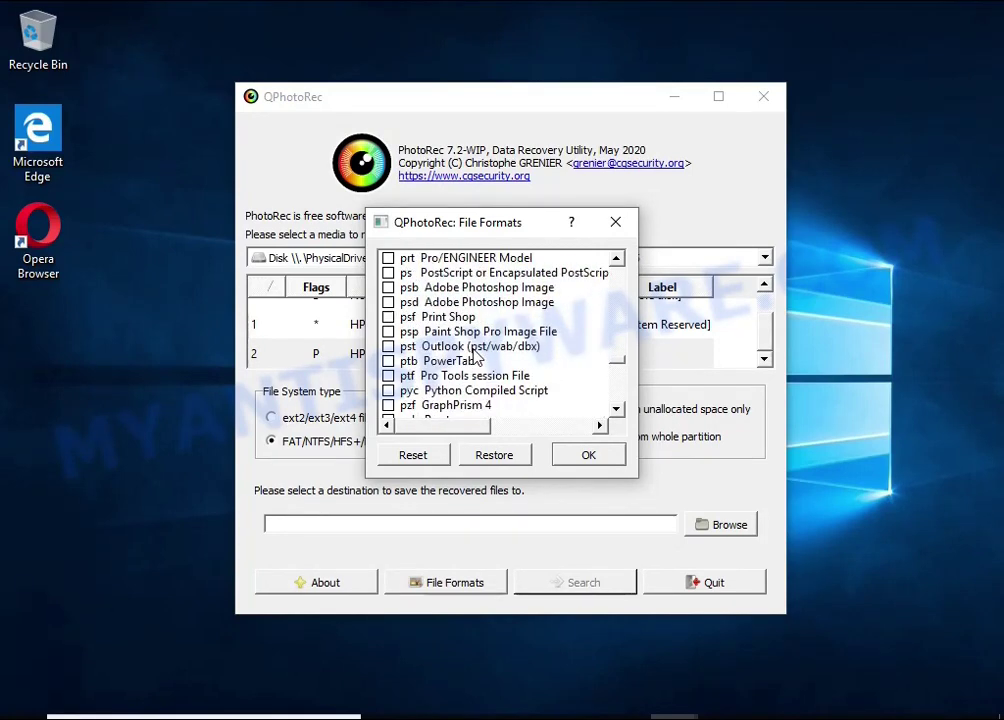
{"action": "scroll", "coordinate": [466, 345], "scroll_direction": "down", "scroll_amount": 5}
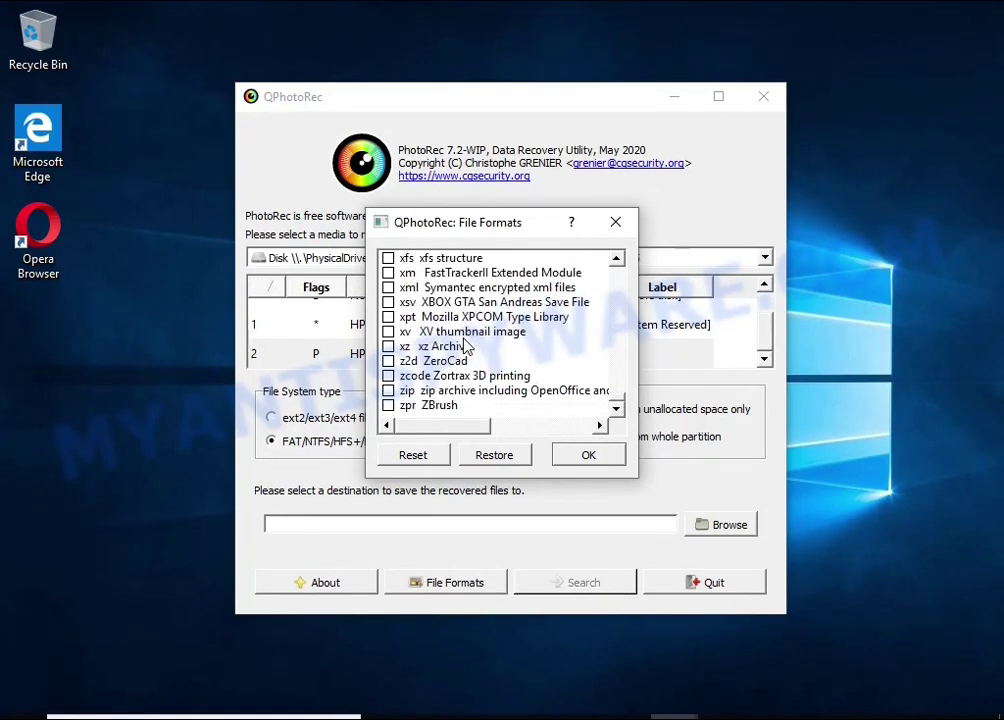
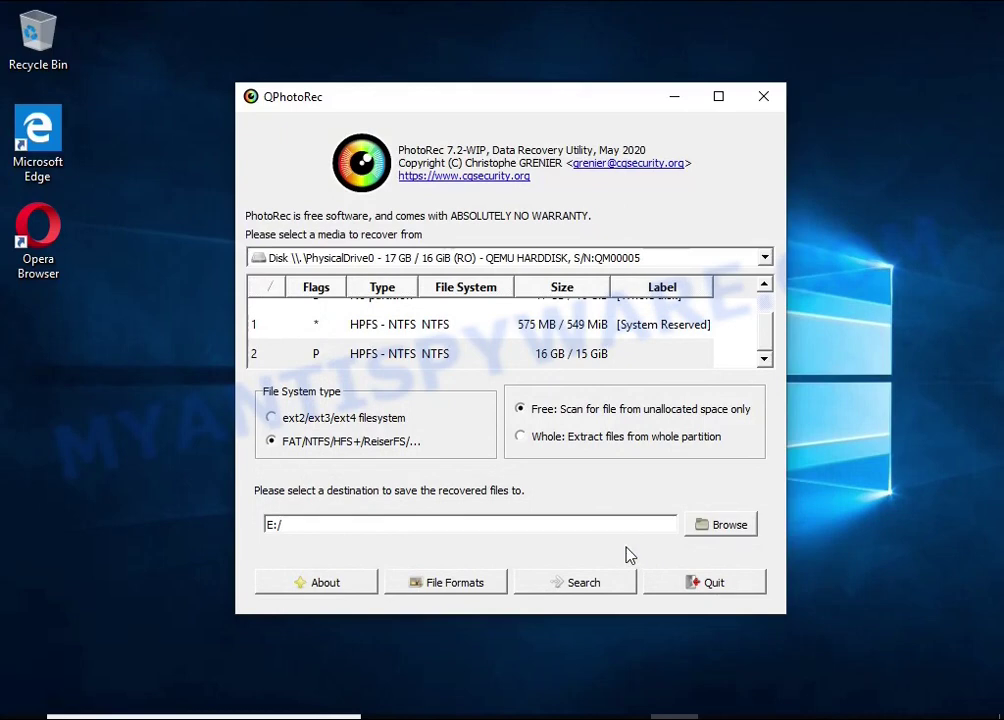
Run the file recovery with E:/ as the destination and quit QPhotoRec once it is complete.
{"action": "left_click", "coordinate": [585, 583]}
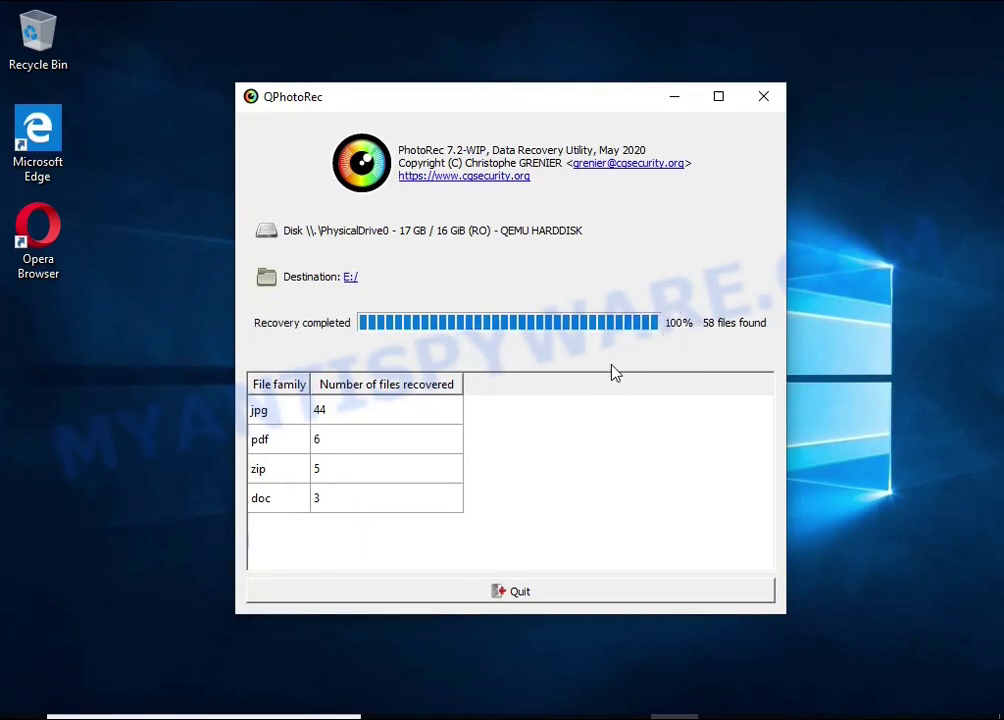
{"action": "left_click", "coordinate": [544, 600]}
Open the recup_dir.1 folder on USB Drive (E:) in File Explorer, with its files sorted by size, largest first.
{"action": "key", "text": "super+e"}
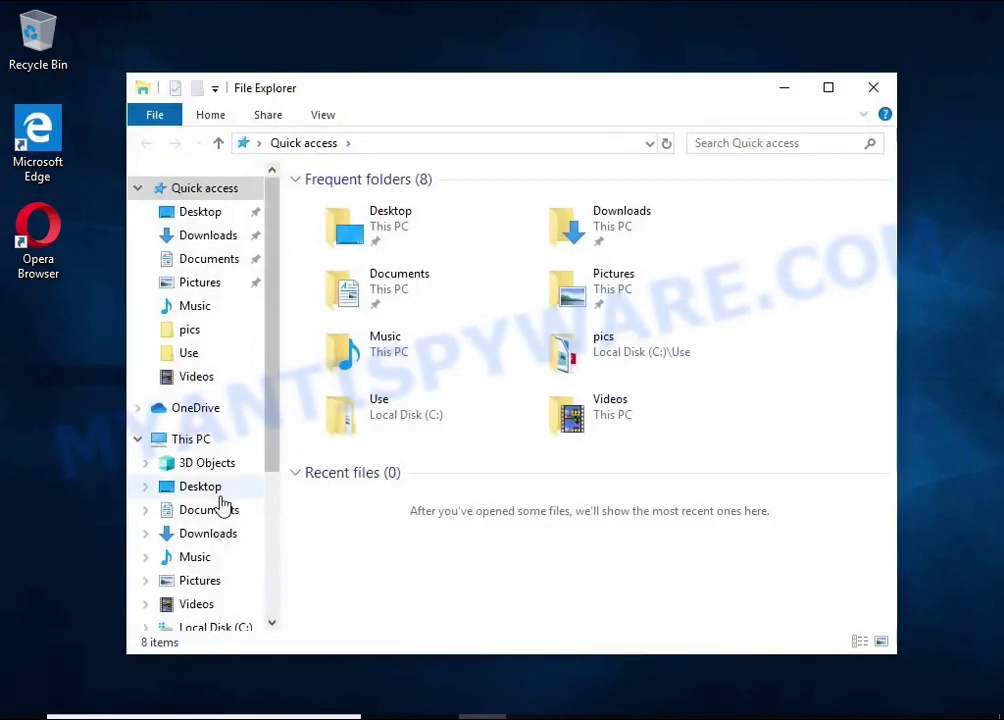
{"action": "scroll", "coordinate": [195, 565], "scroll_direction": "down", "scroll_amount": 2}
{"action": "left_click", "coordinate": [193, 545]}
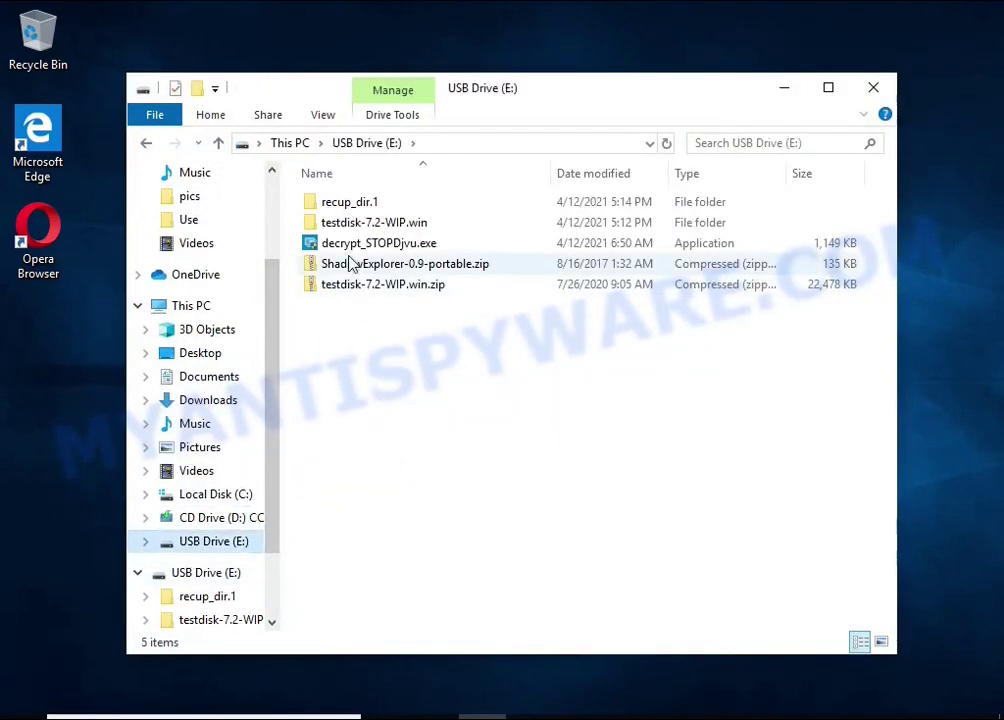
{"action": "left_click", "coordinate": [361, 208]}
{"action": "double_click", "coordinate": [361, 208]}
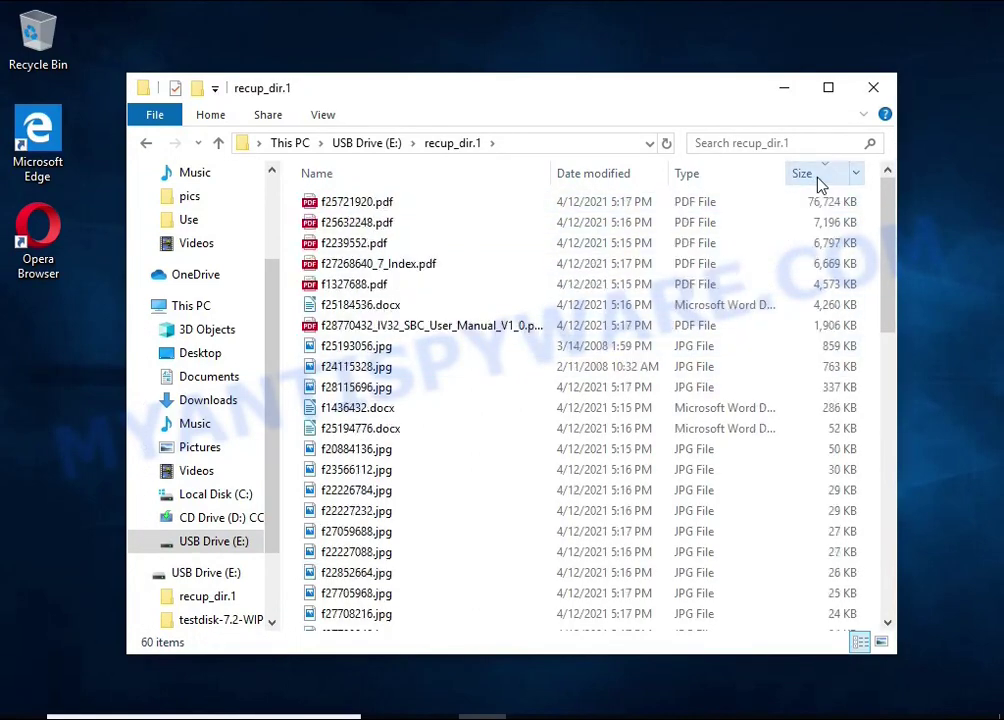
Open the recovered PDF f28770432_IV32_SBC_User_Manual_V1_0, check that its pages are readable, and close it.
{"action": "double_click", "coordinate": [484, 327]}
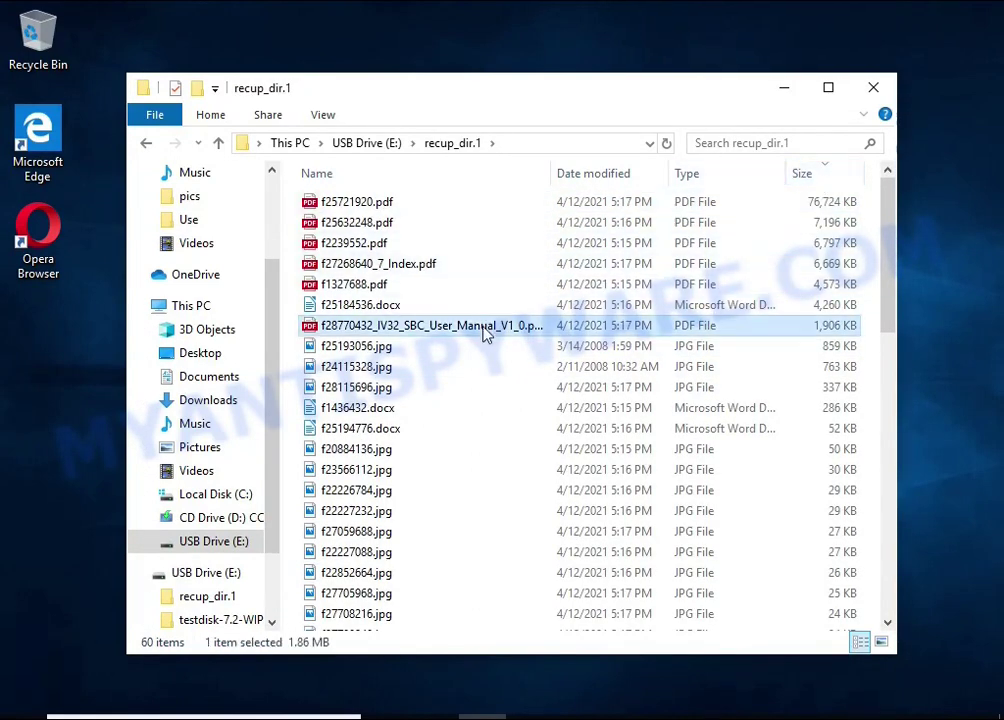
{"action": "scroll", "coordinate": [545, 315], "scroll_direction": "down", "scroll_amount": 10}
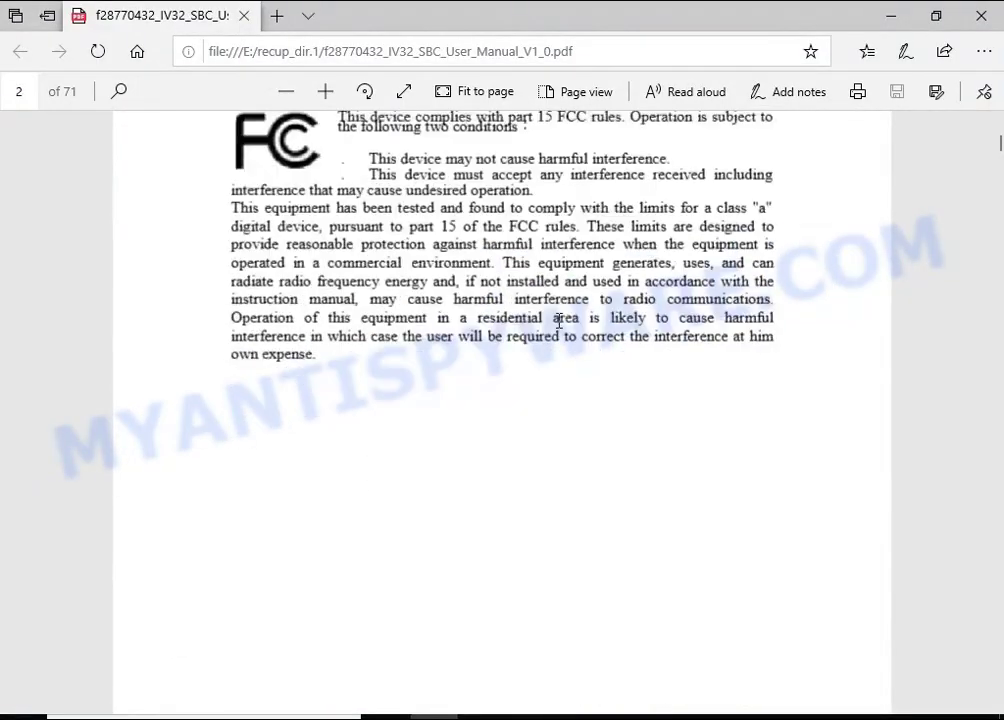
{"action": "left_click", "coordinate": [981, 16]}
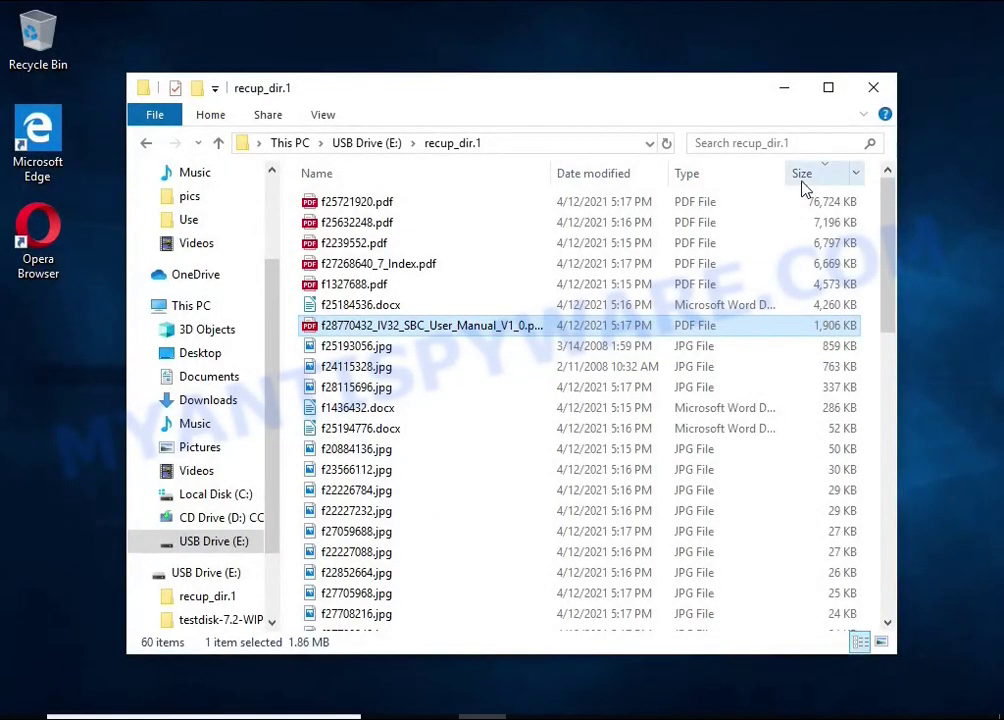
View the recovered images f25193056.jpg and f24115328.jpg one after the other, closing each after checking it.
{"action": "double_click", "coordinate": [446, 350]}
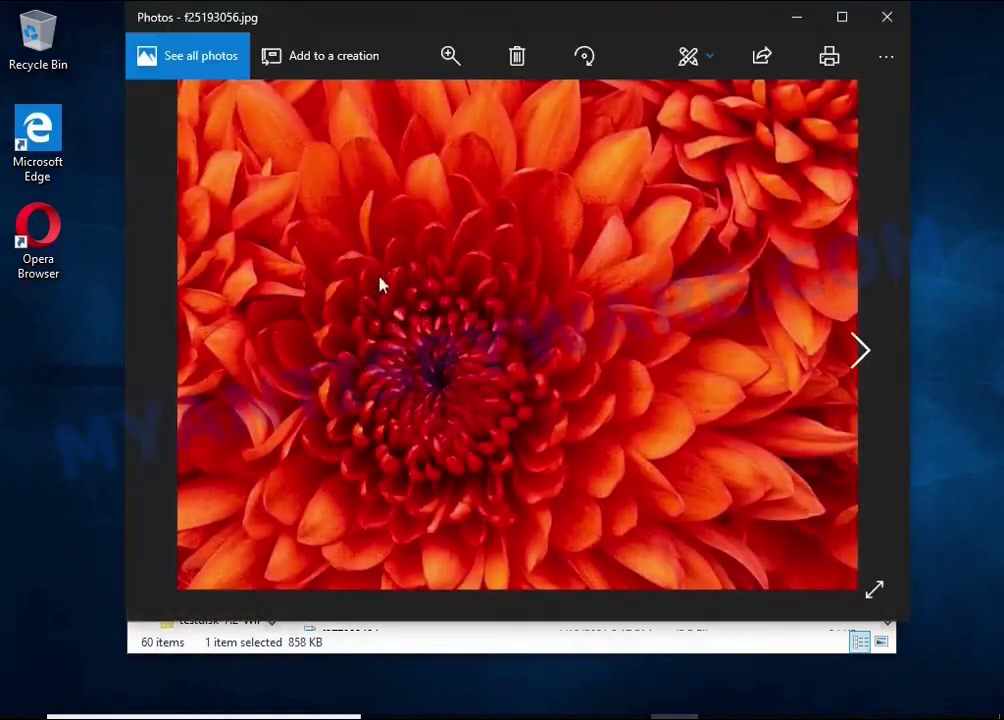
{"action": "left_click", "coordinate": [886, 17]}
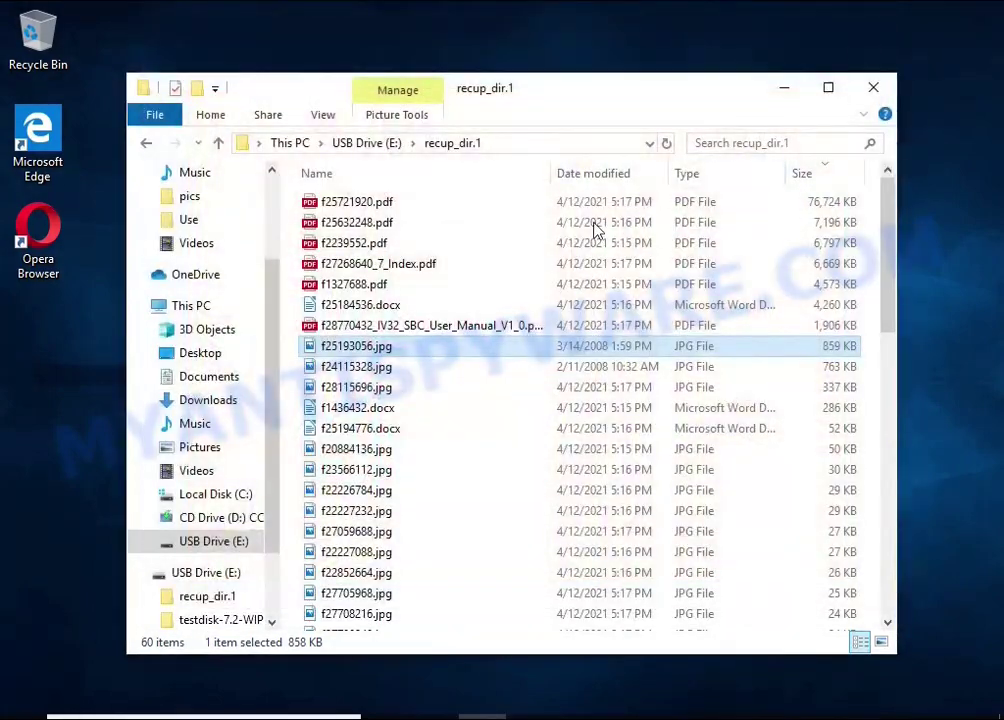
{"action": "double_click", "coordinate": [407, 370]}
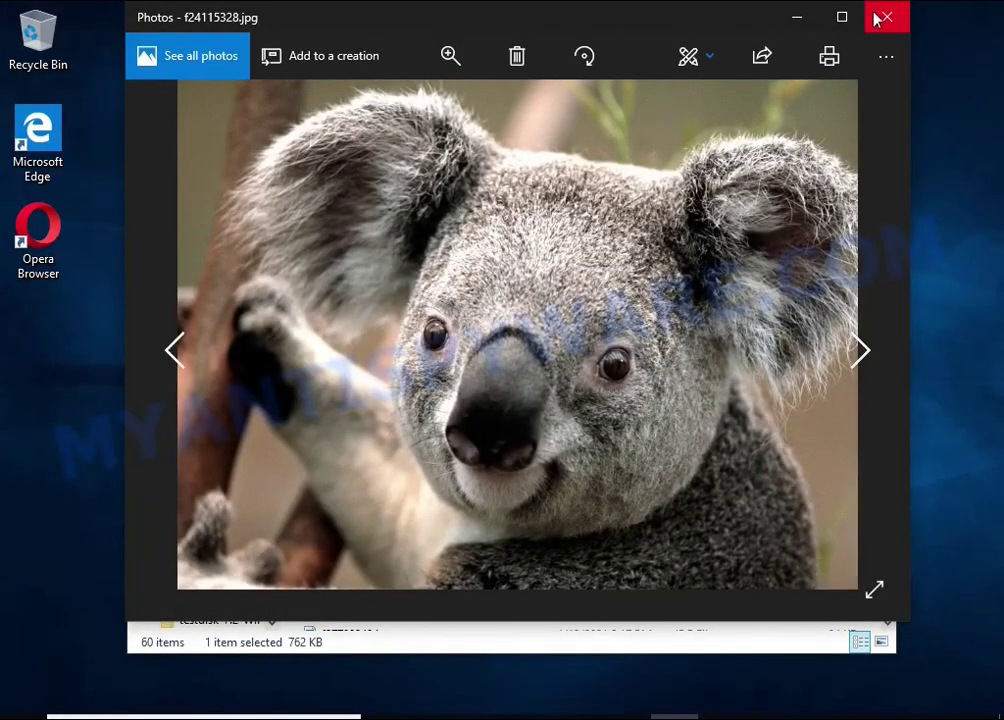
{"action": "left_click", "coordinate": [876, 18]}
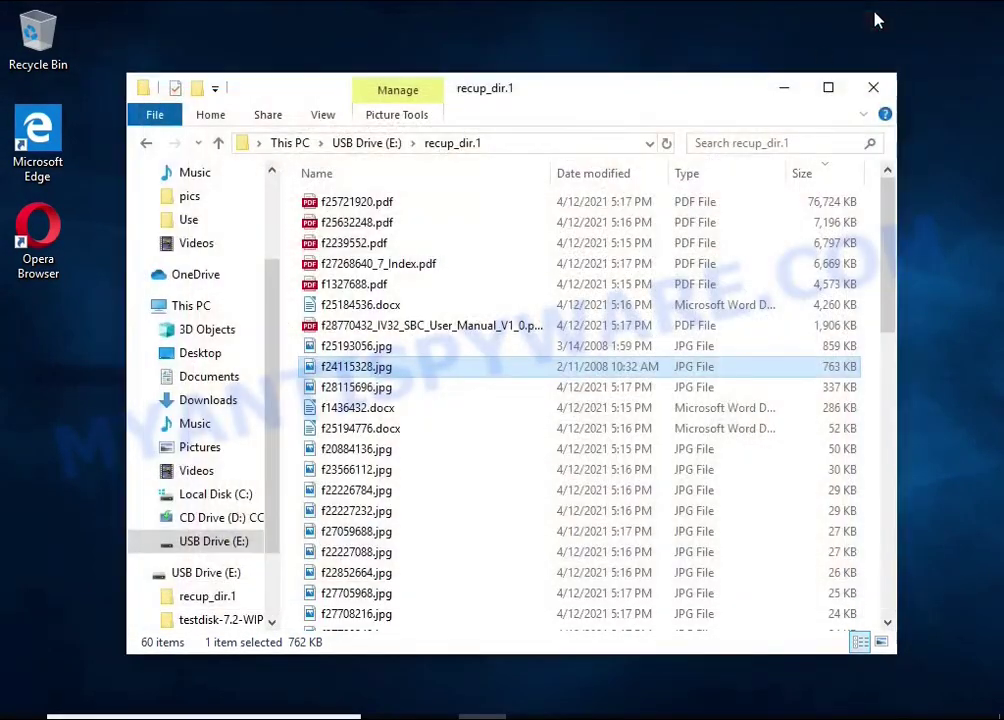
Open the recovered document f1436432.docx, dismiss the Tip of the Day, check its contents, and close it.
{"action": "double_click", "coordinate": [427, 409]}
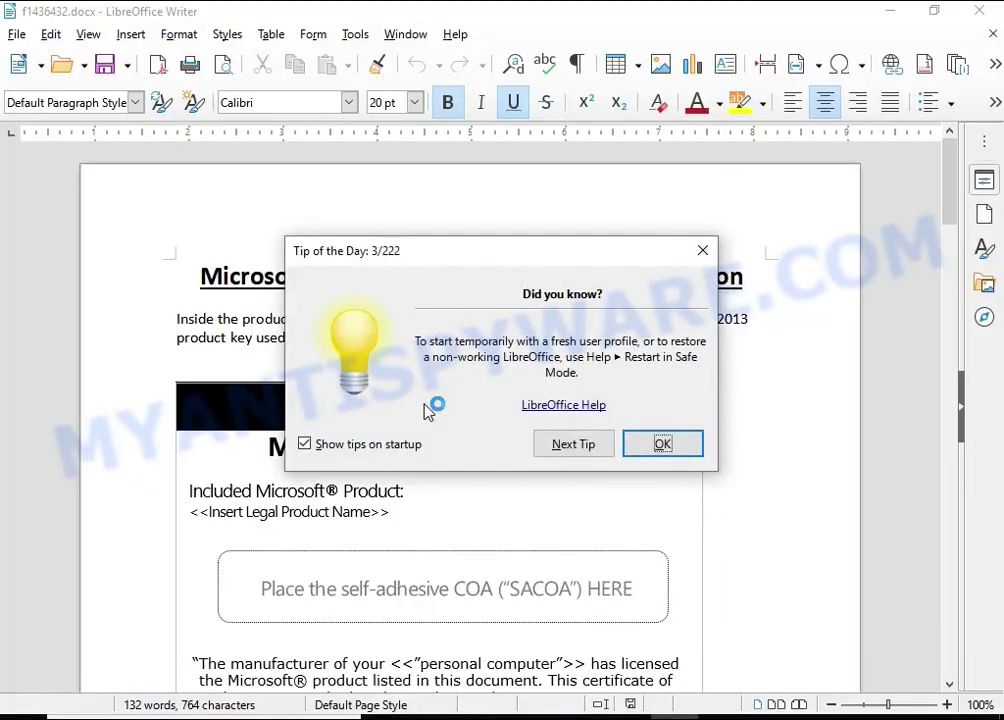
{"action": "left_click", "coordinate": [665, 445]}
{"action": "scroll", "coordinate": [359, 530], "scroll_direction": "down", "scroll_amount": 3}
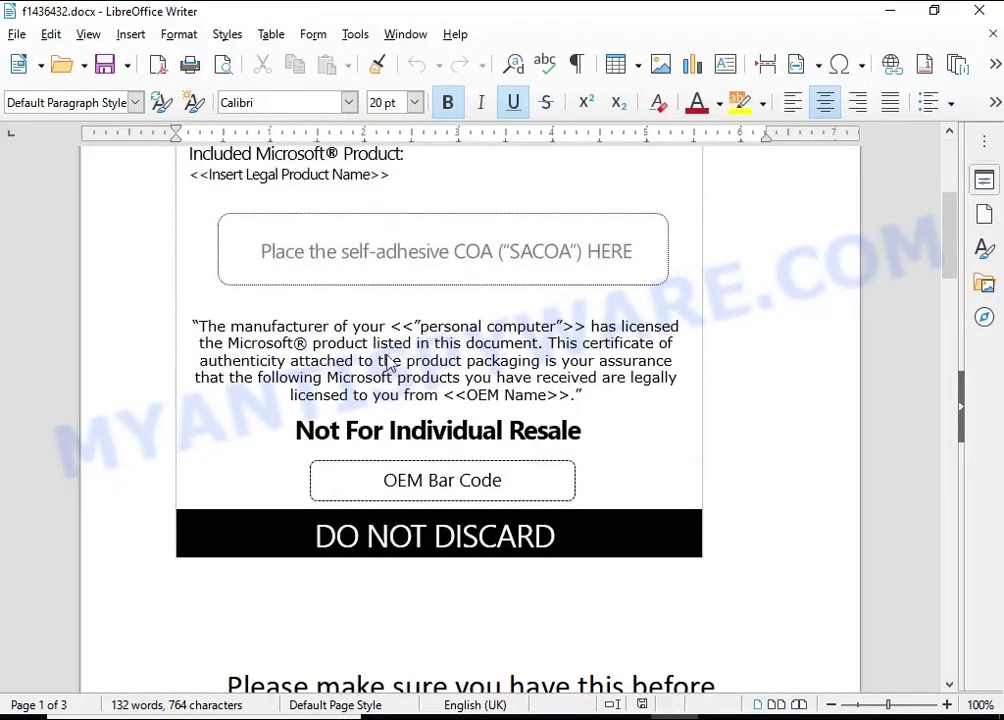
{"action": "scroll", "coordinate": [359, 530], "scroll_direction": "down", "scroll_amount": 3}
{"action": "left_click", "coordinate": [981, 12]}
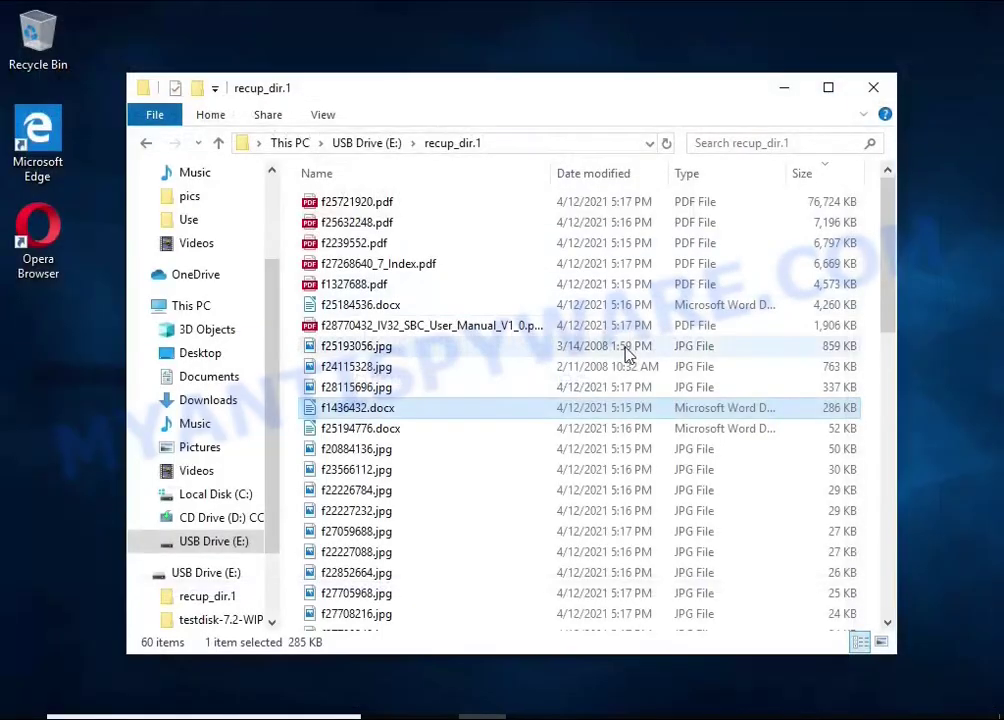
Look through the remaining recovered files in recup_dir.1 and close the folder window.
{"action": "scroll", "coordinate": [620, 340], "scroll_direction": "down", "scroll_amount": 8}
{"action": "scroll", "coordinate": [607, 347], "scroll_direction": "up", "scroll_amount": 8}
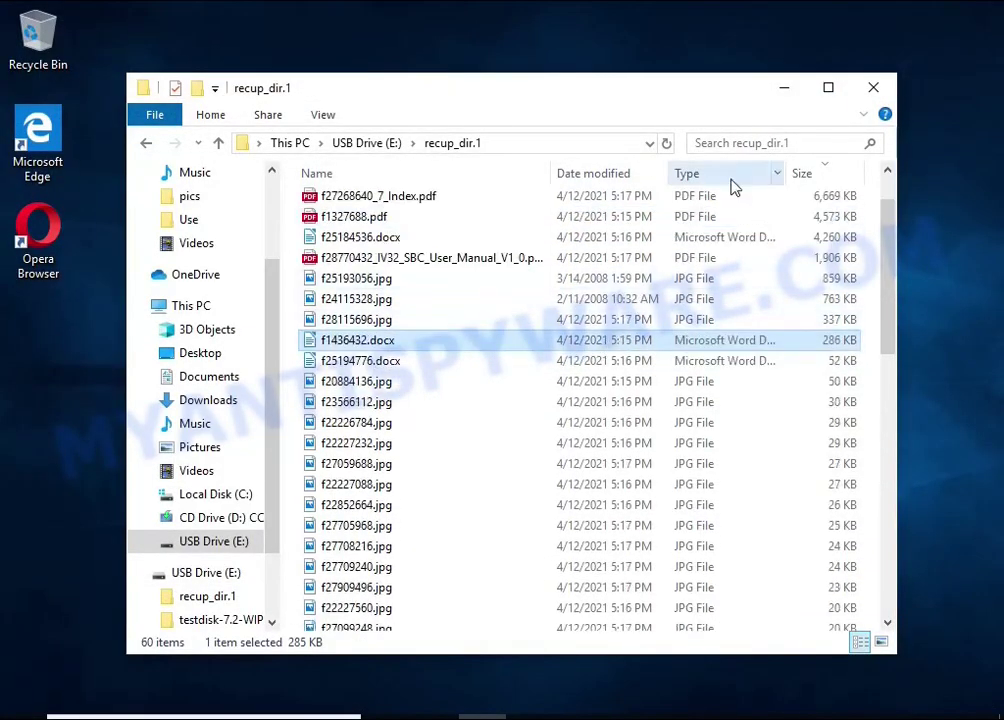
{"action": "left_click", "coordinate": [873, 88]}
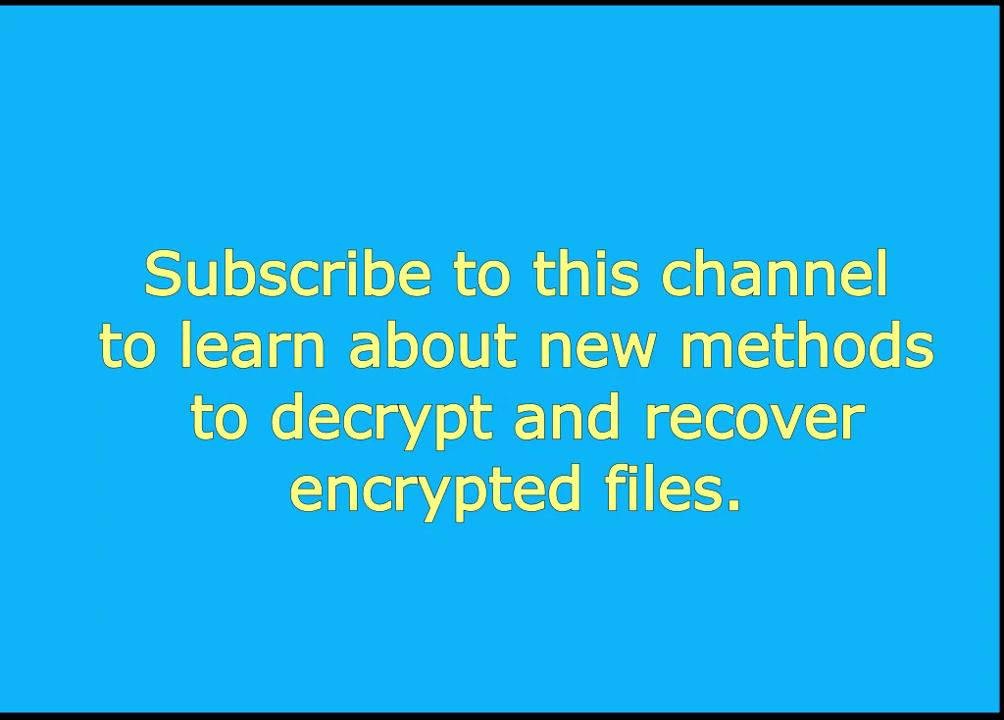